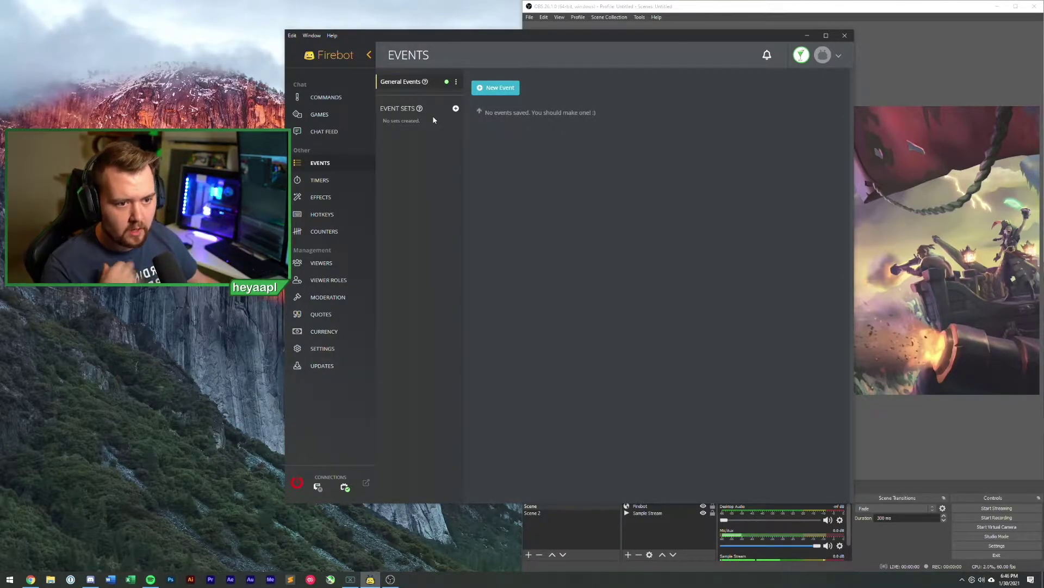
Create a new event set named "Stream Alerts"
left_click(455, 111)
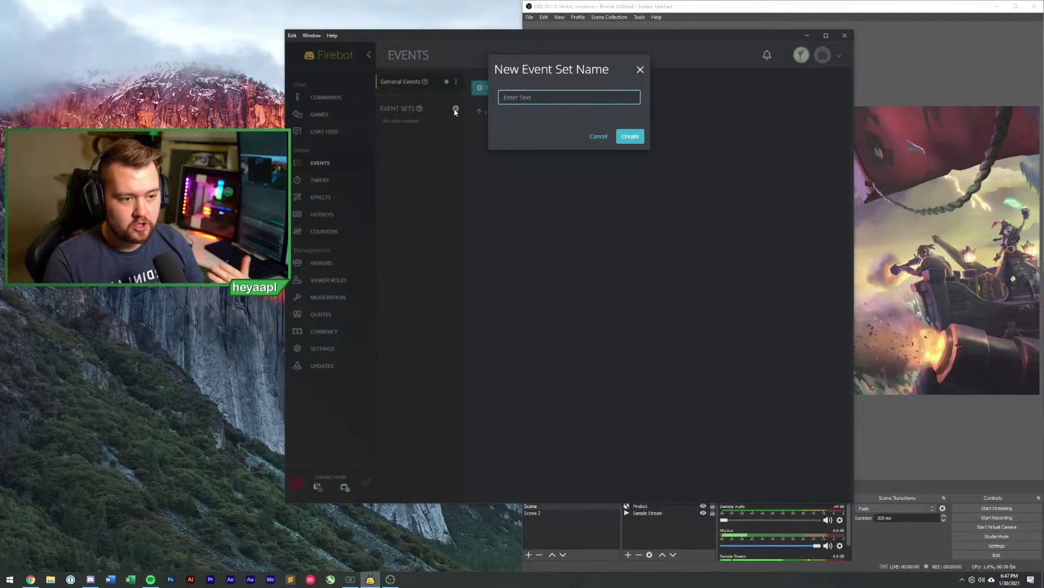
type("Stream")
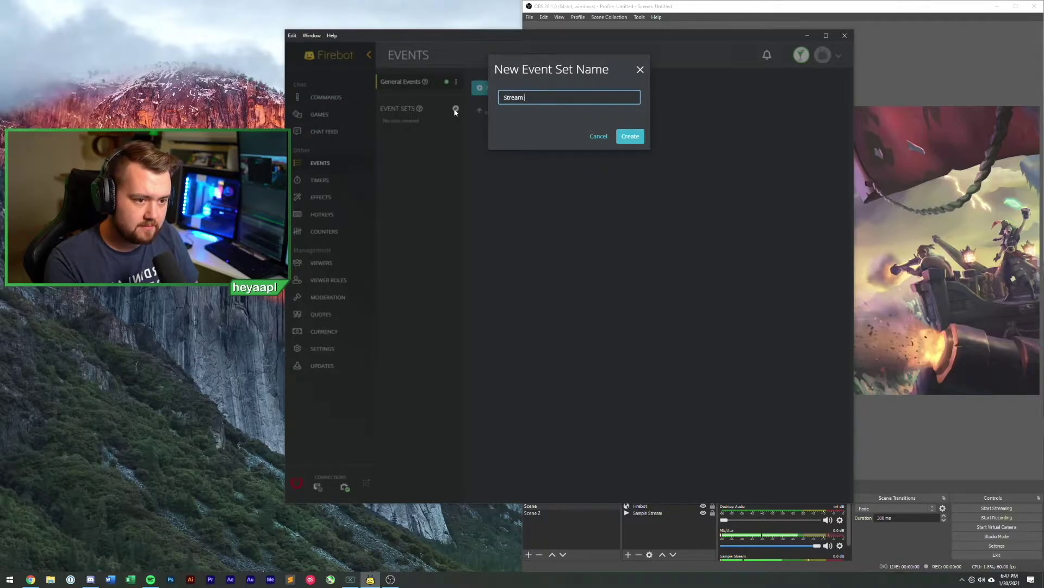
type(" Alerts")
key("Return")
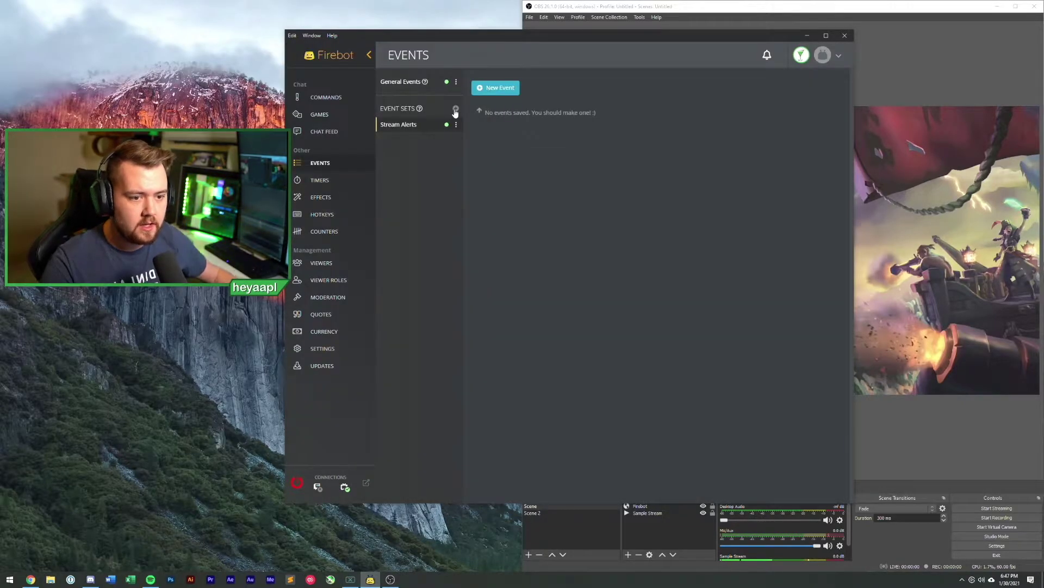
Start a new event in the Stream Alerts set and set its trigger to the Streamlabs Follow event
left_click(414, 83)
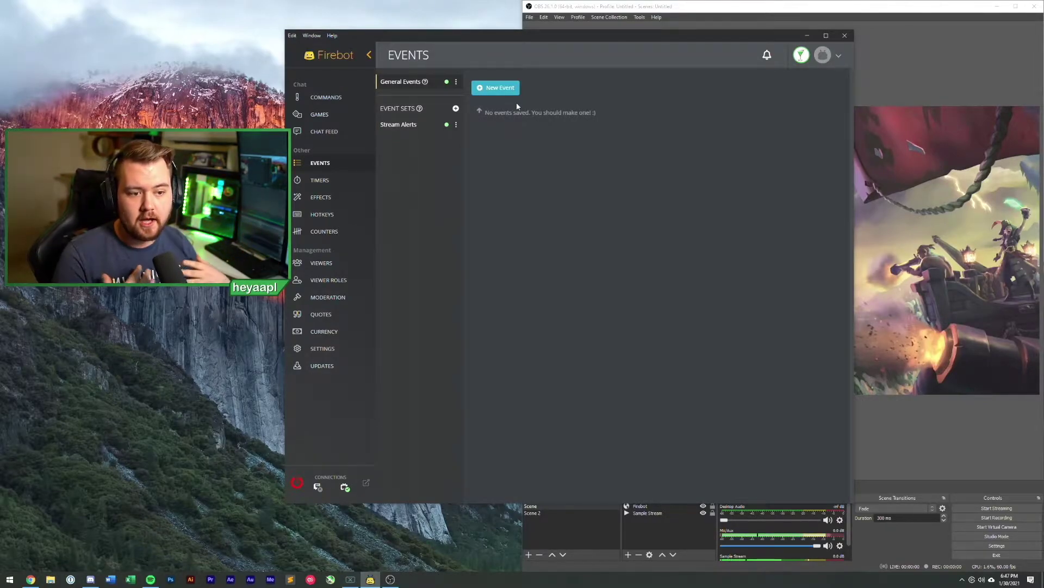
left_click(411, 130)
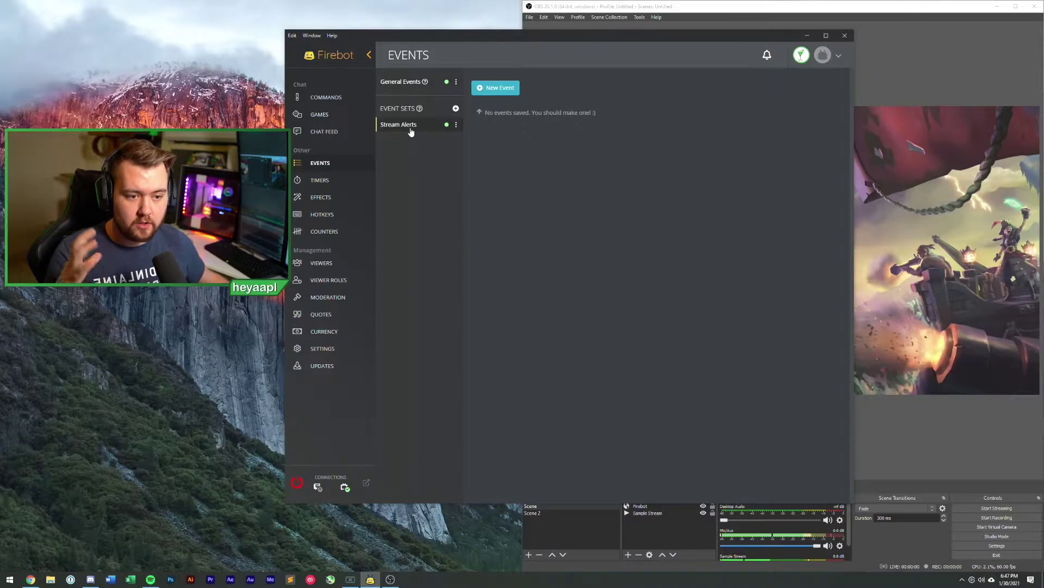
left_click(499, 88)
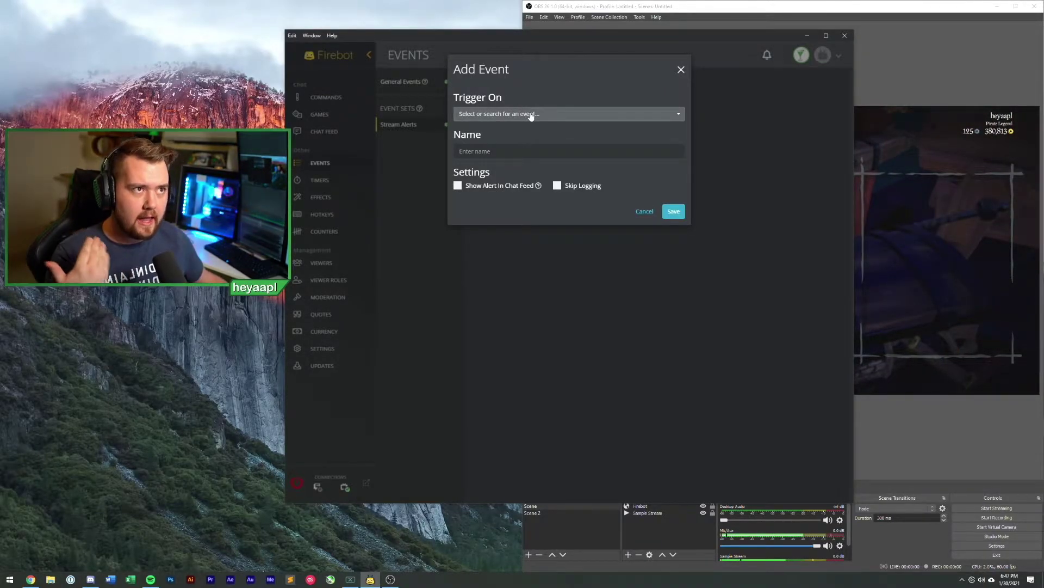
left_click(561, 112)
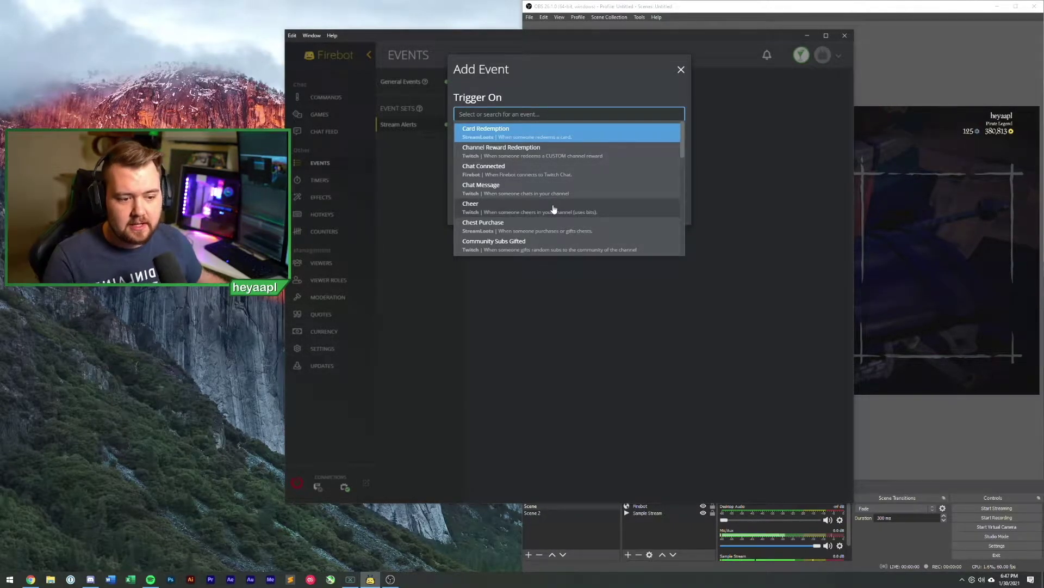
scroll(555, 206, "down", 3)
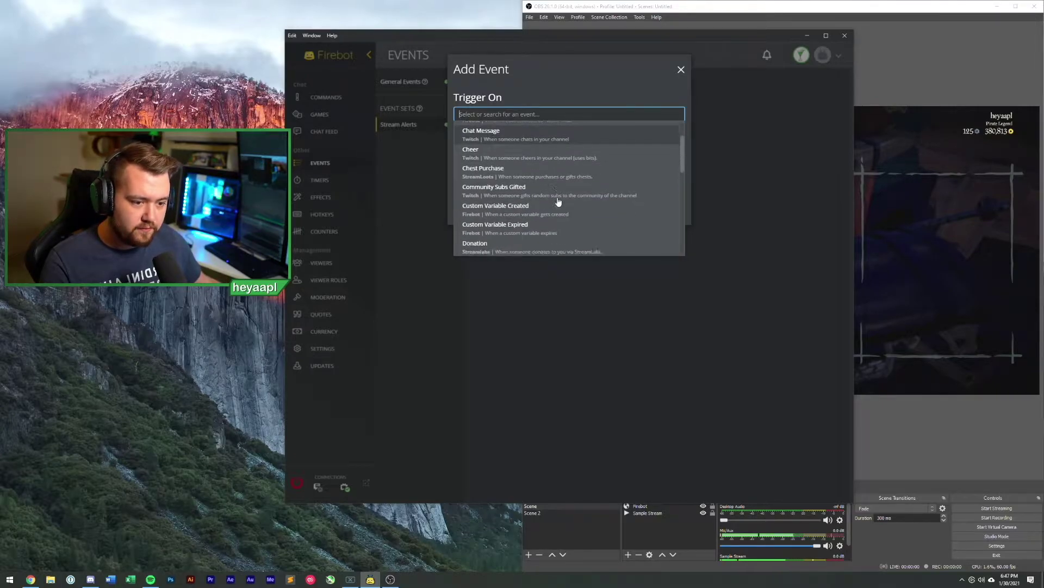
scroll(554, 201, "down", 2)
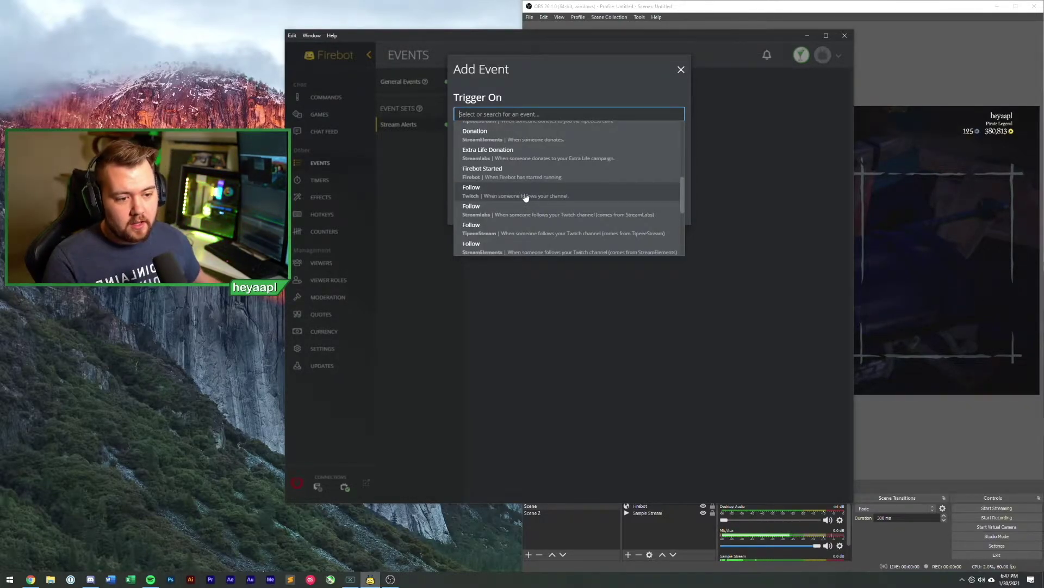
scroll(566, 217, "down", 2)
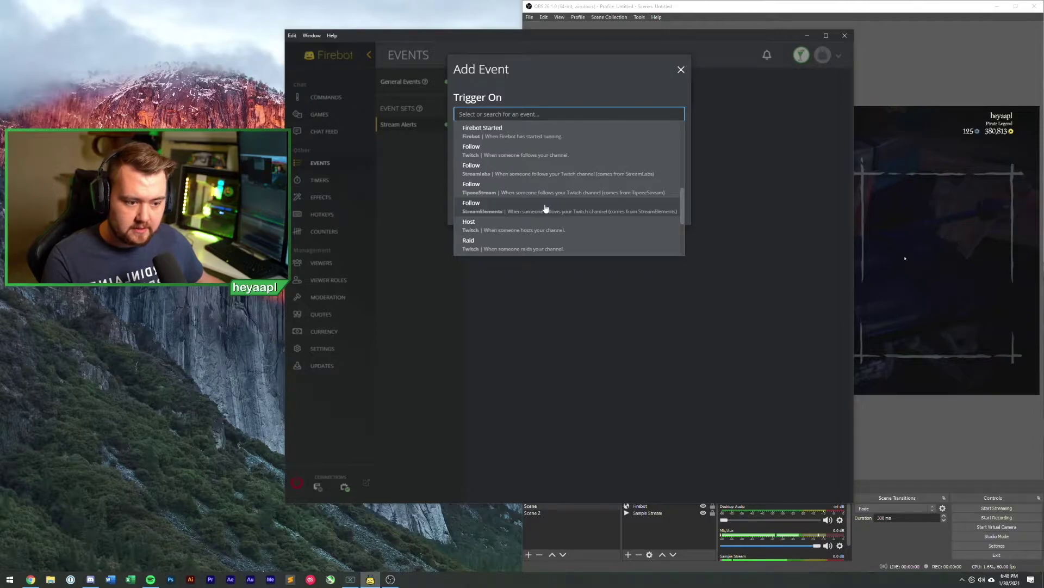
scroll(546, 209, "up", 2)
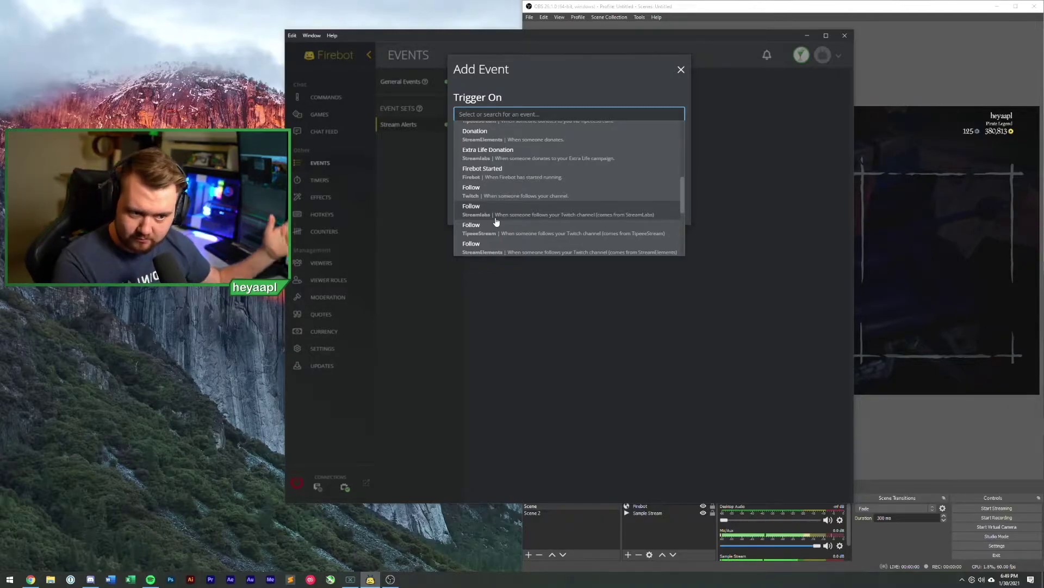
left_click(511, 208)
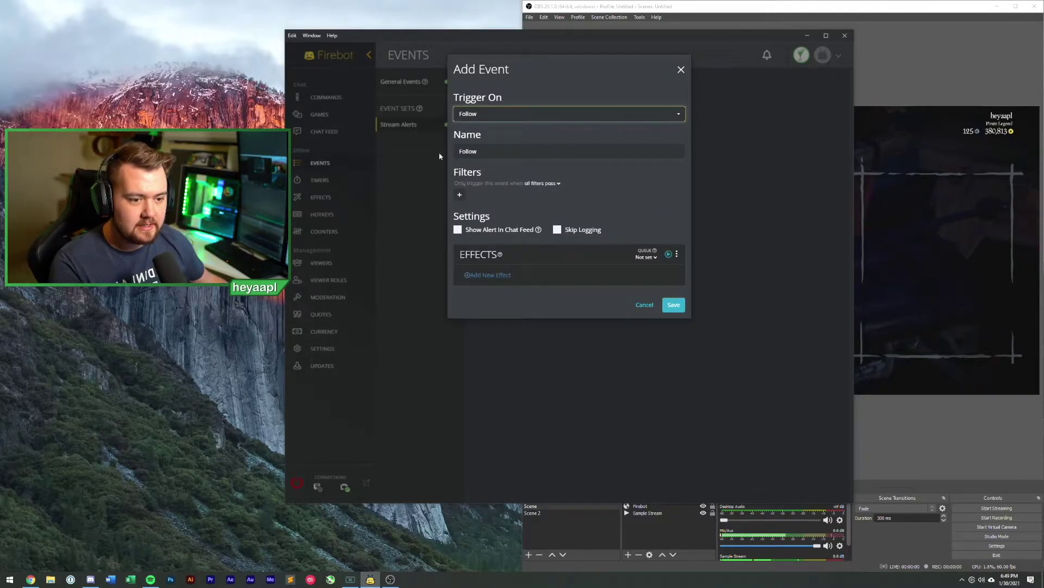
Rename the new event as "Follow Event"
double_click(486, 151)
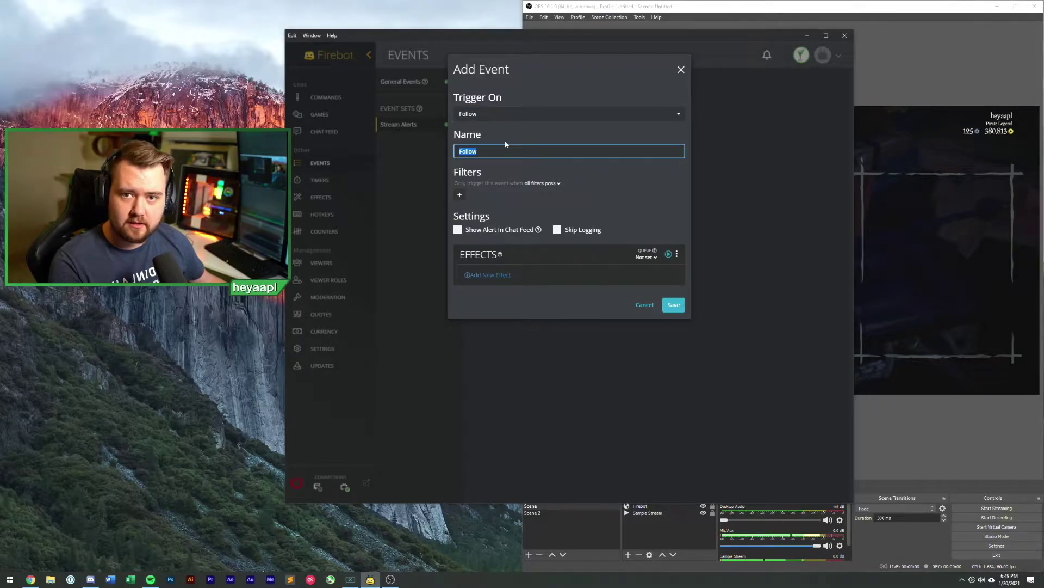
type("Follow Event")
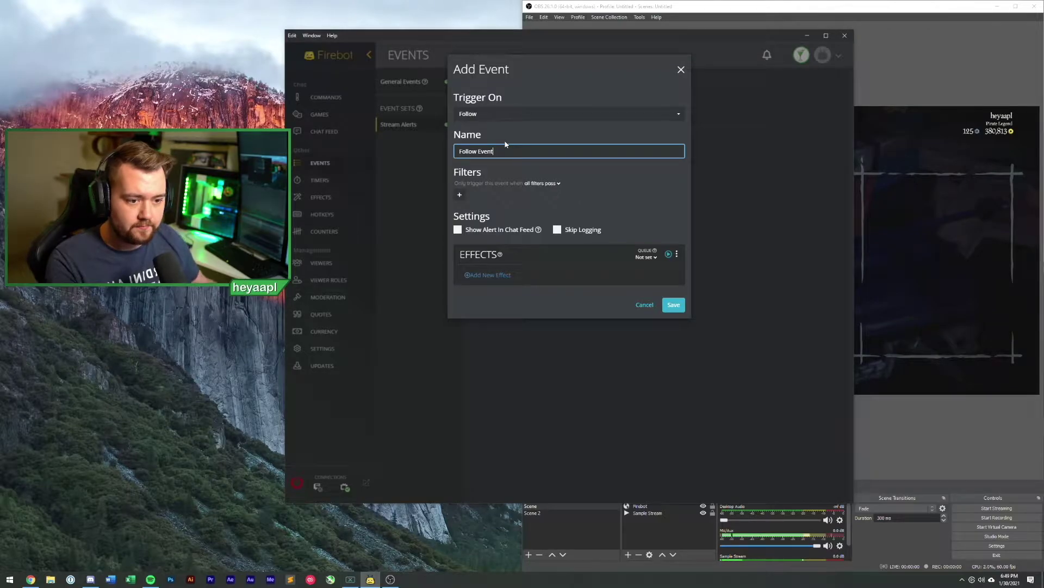
left_click(495, 199)
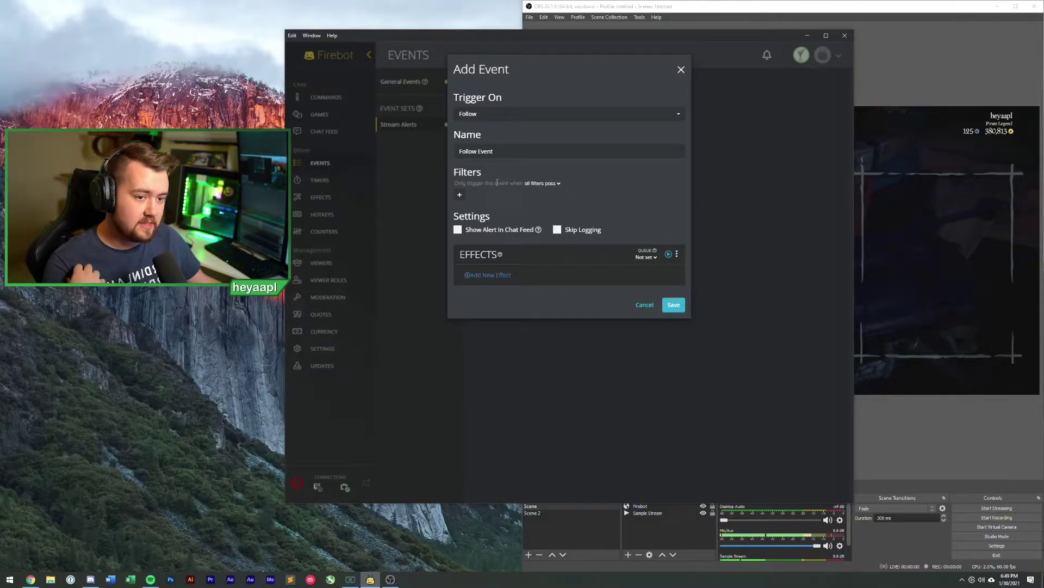
left_click(460, 194)
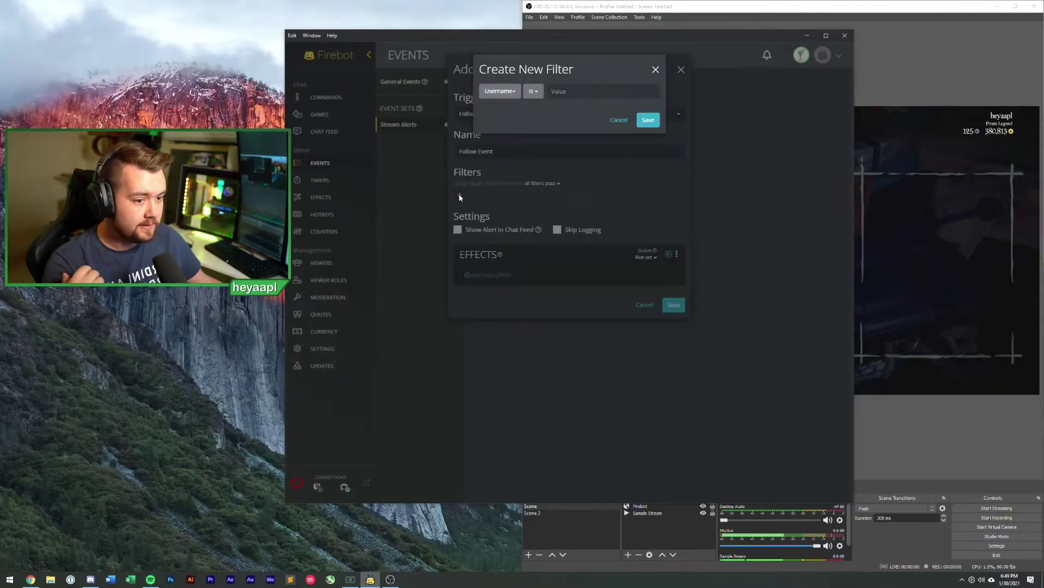
left_click(513, 93)
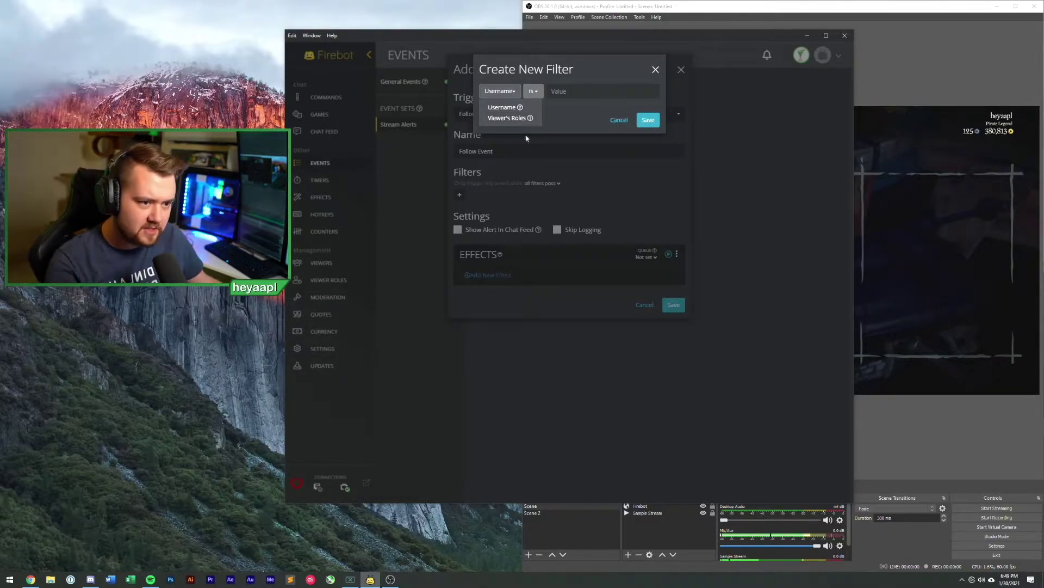
left_click(536, 109)
left_click(619, 120)
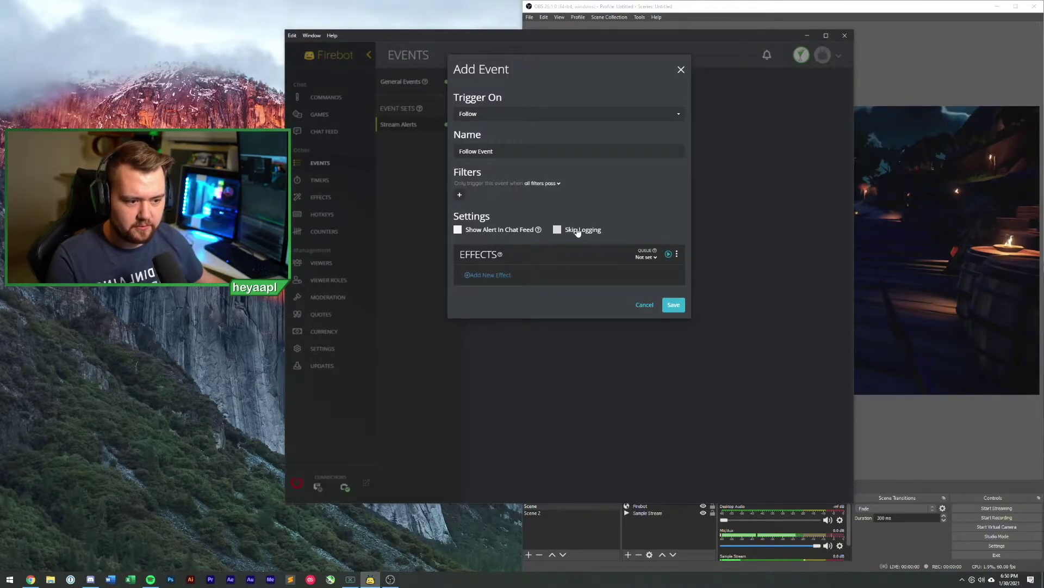
Start a new effect for the follow event, search the effects for "Show Text" and choose Show Text
left_click(498, 276)
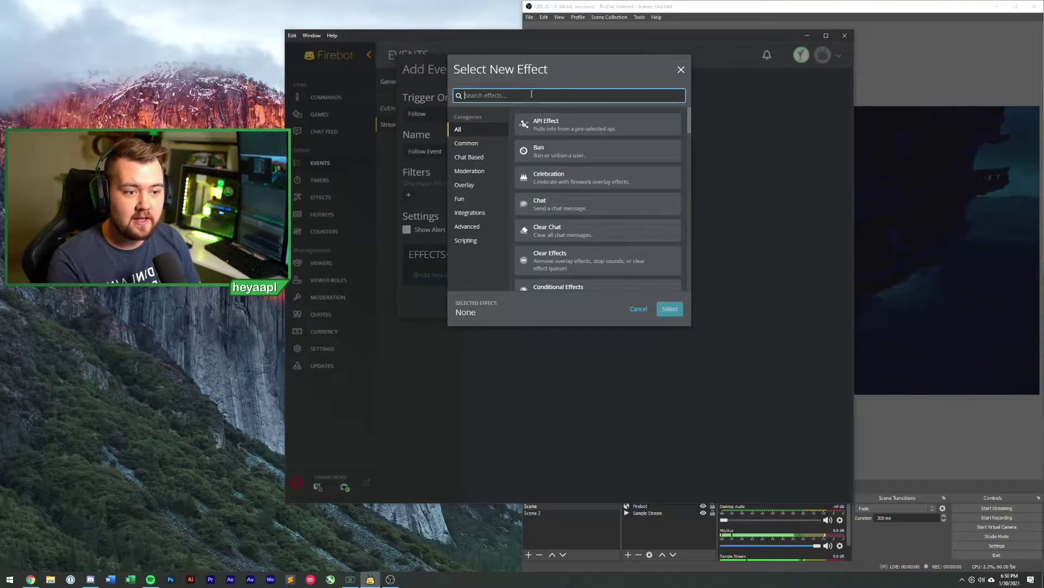
type("test")
key("BackSpace")
key("BackSpace")
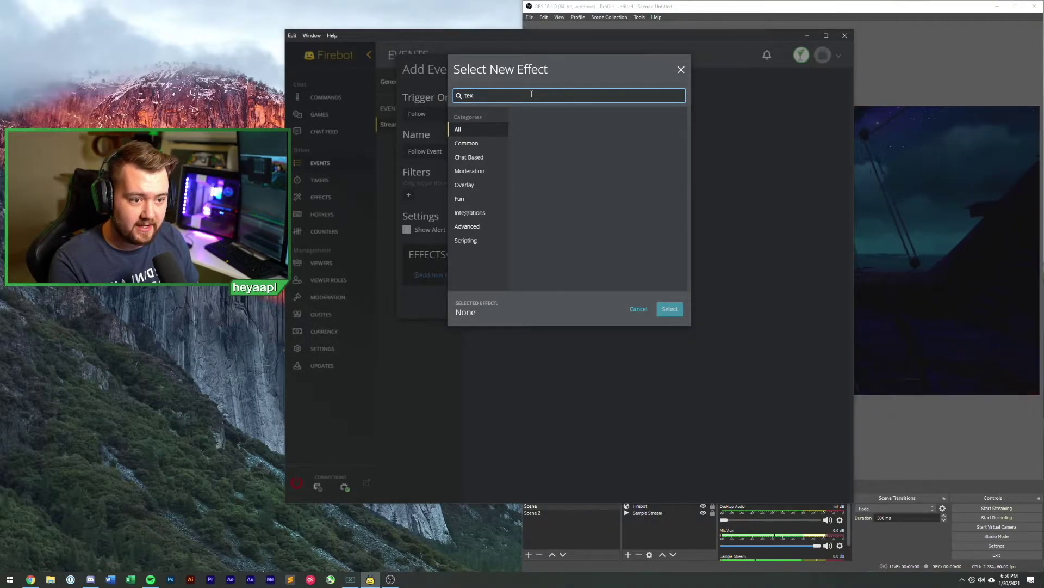
type("xt")
key("ctrl+a")
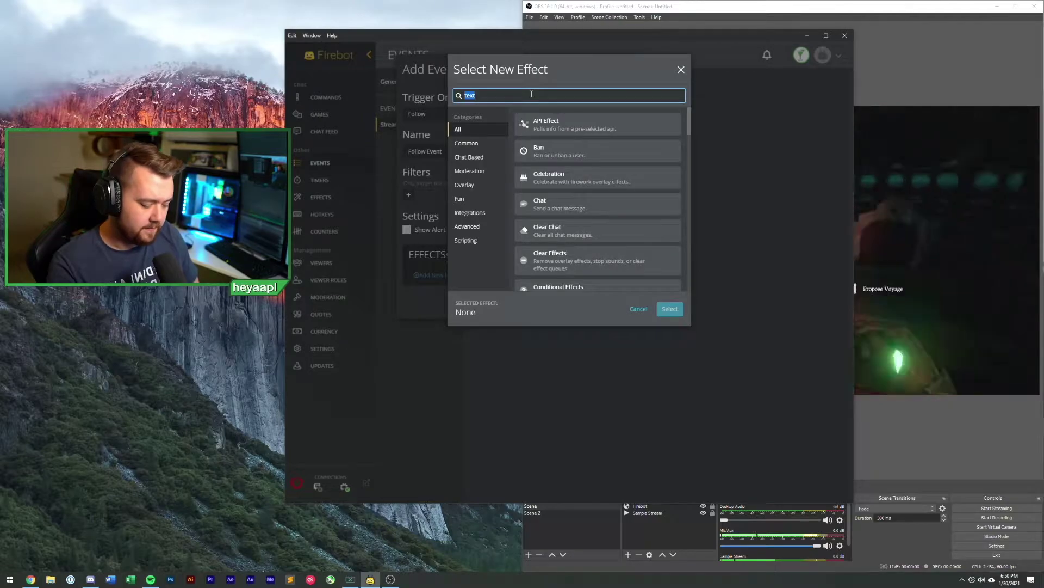
type("Show Text")
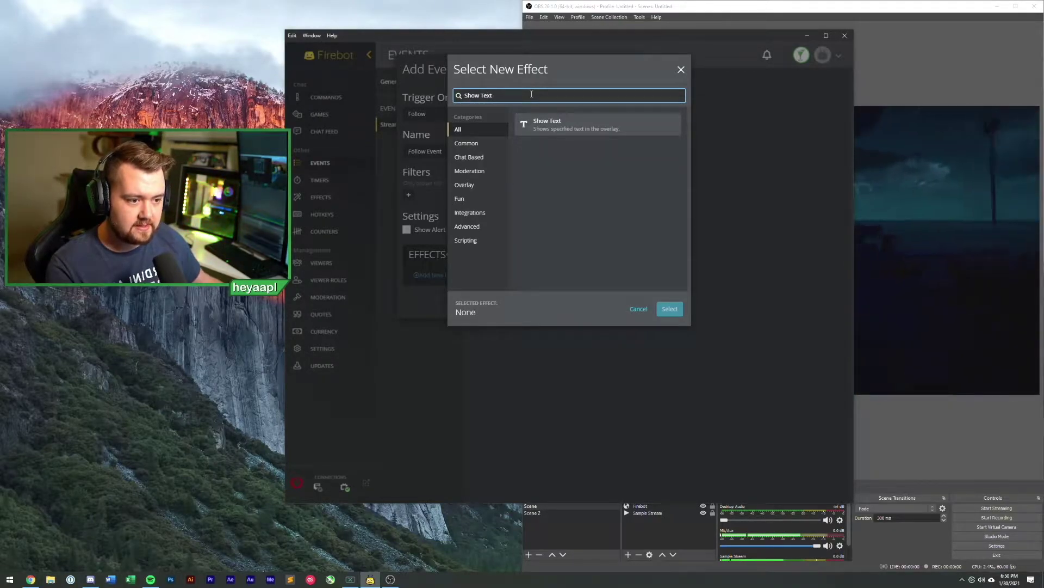
left_click(580, 129)
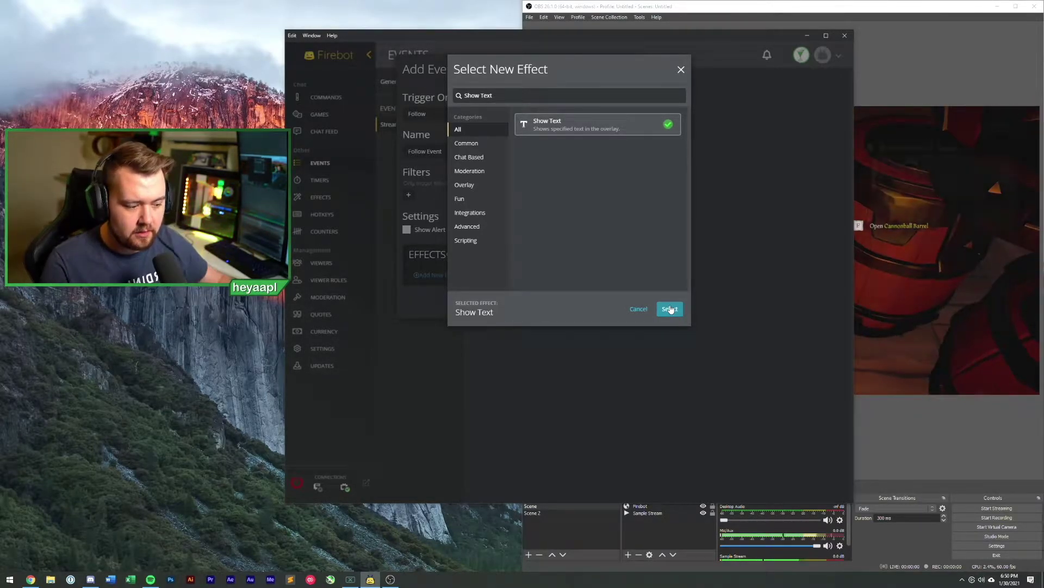
Switch to OBS, select the Firebot source to examine its overlay area, and return to Firebot
left_click(691, 533)
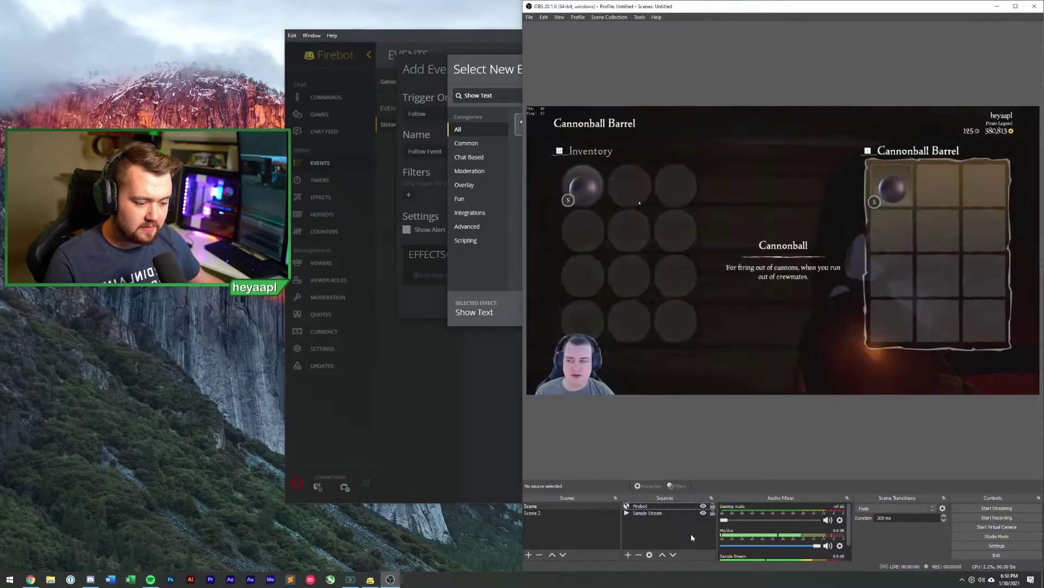
left_click(641, 508)
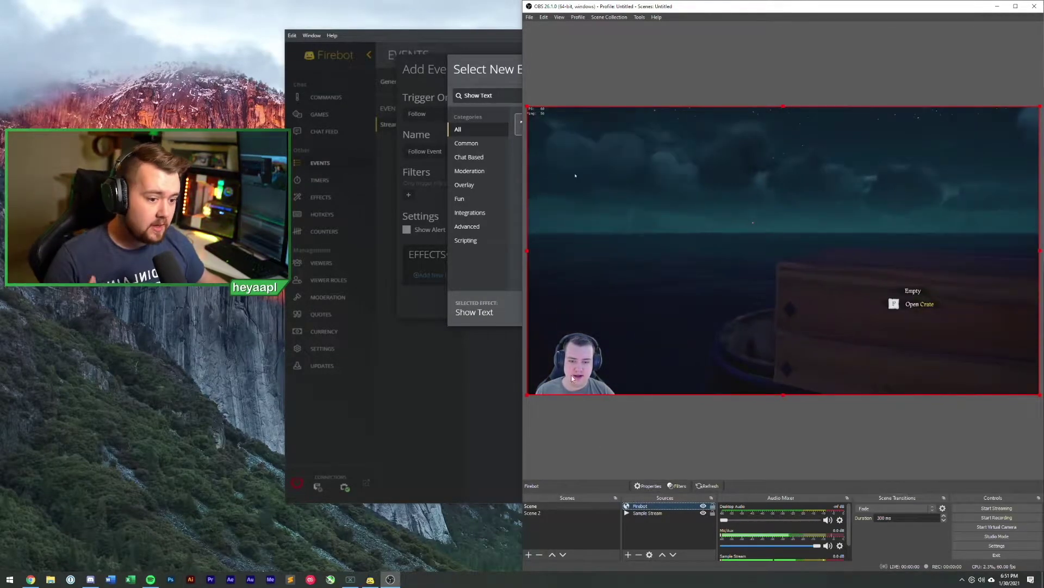
left_click(507, 256)
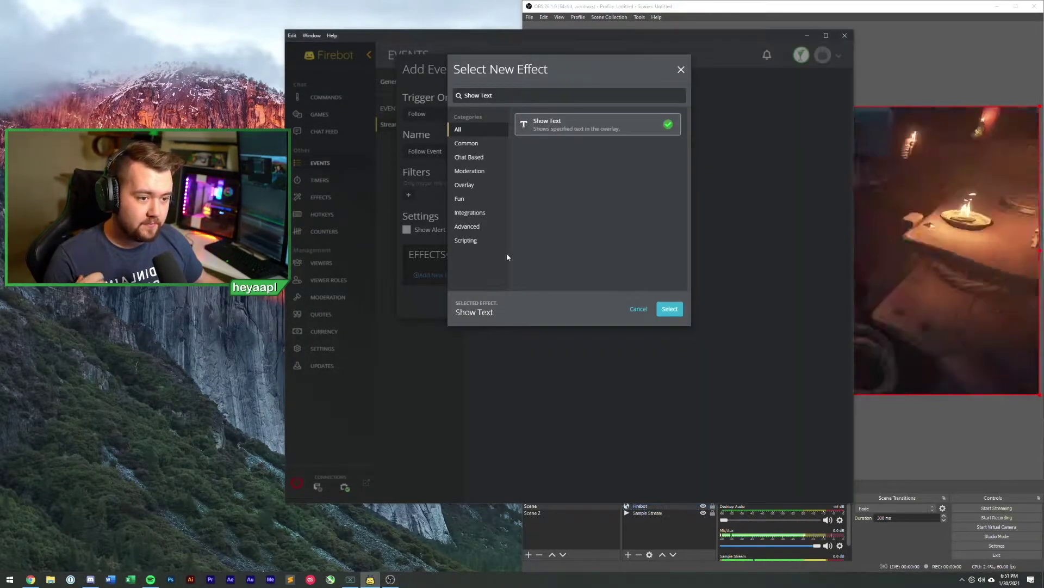
Confirm the Show Text effect and enter "Thank you $user" as its text
left_click(672, 308)
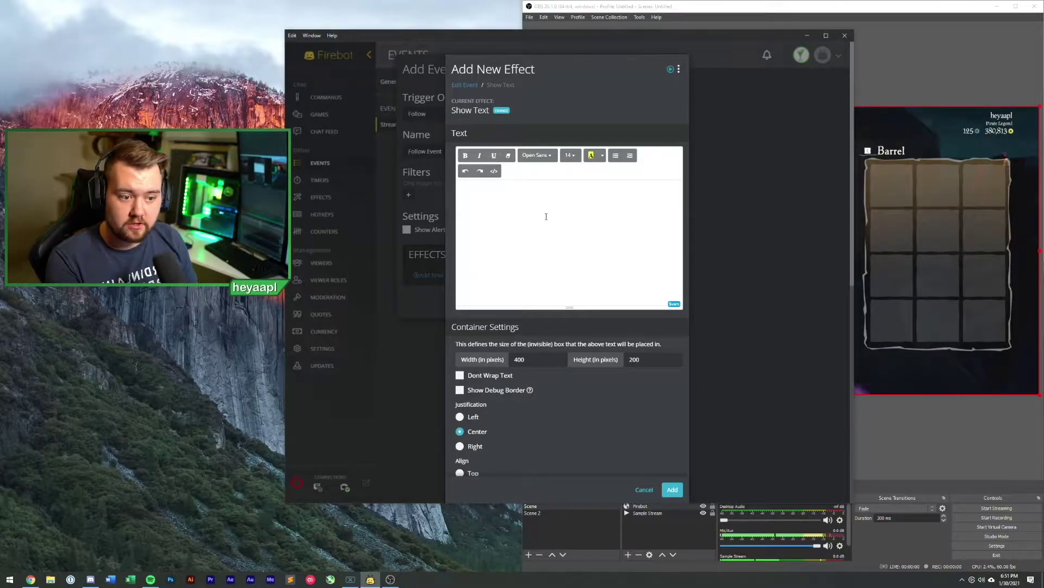
type("Thank you")
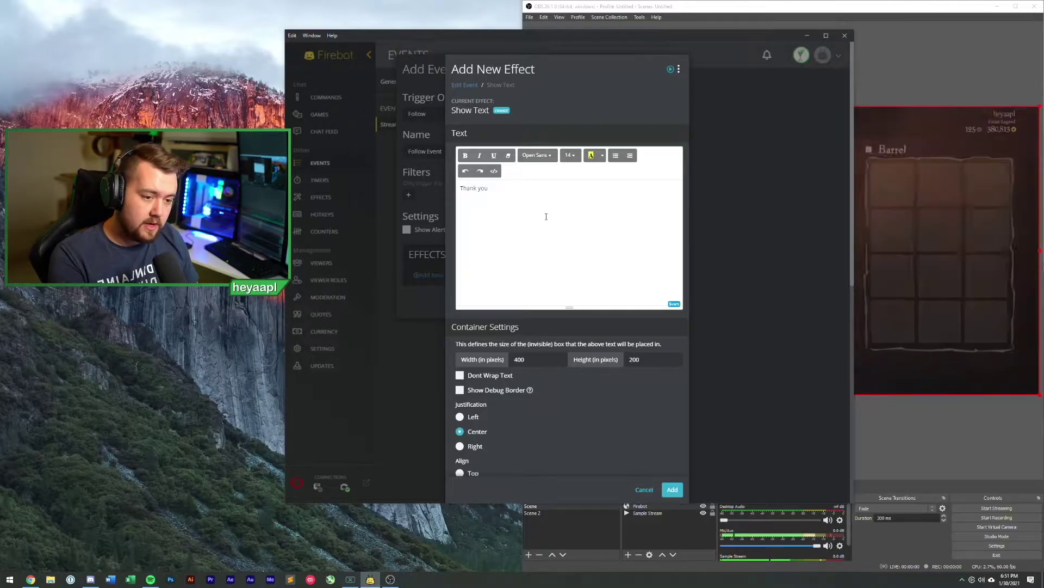
type(" $")
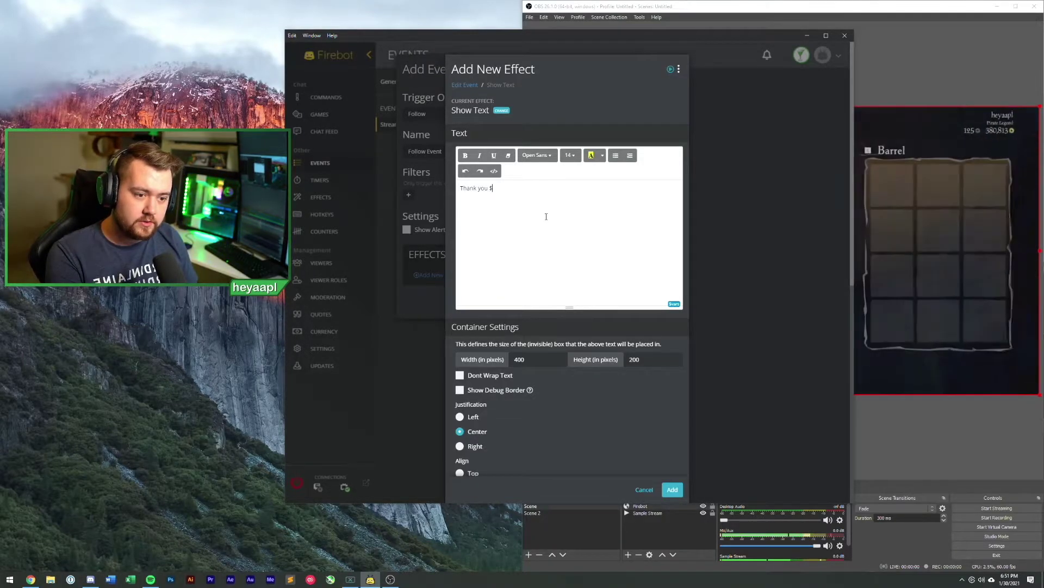
type("user")
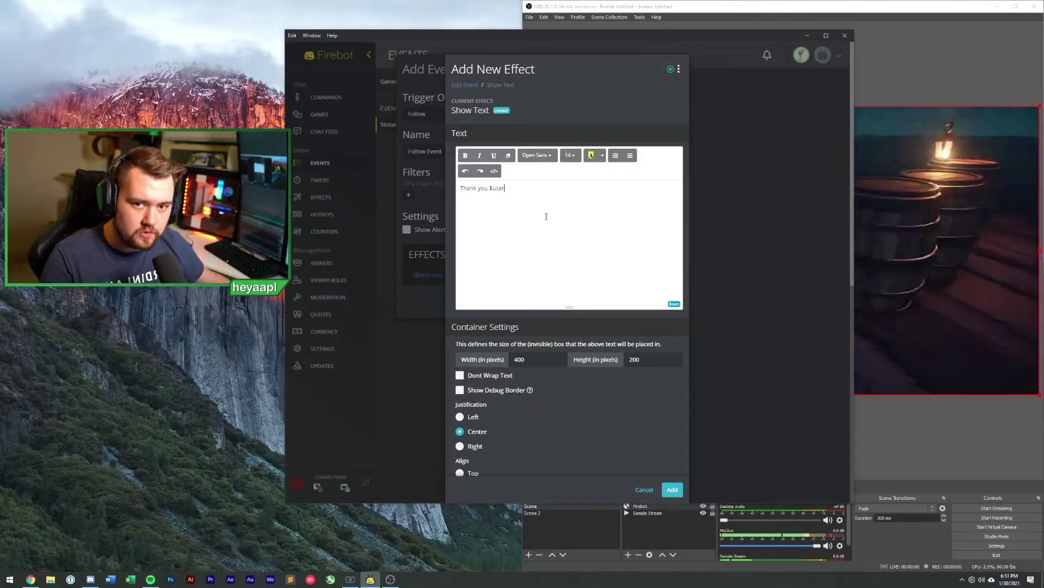
Search the effect's text variables for "user" and read the description of the $user variable
left_click(674, 303)
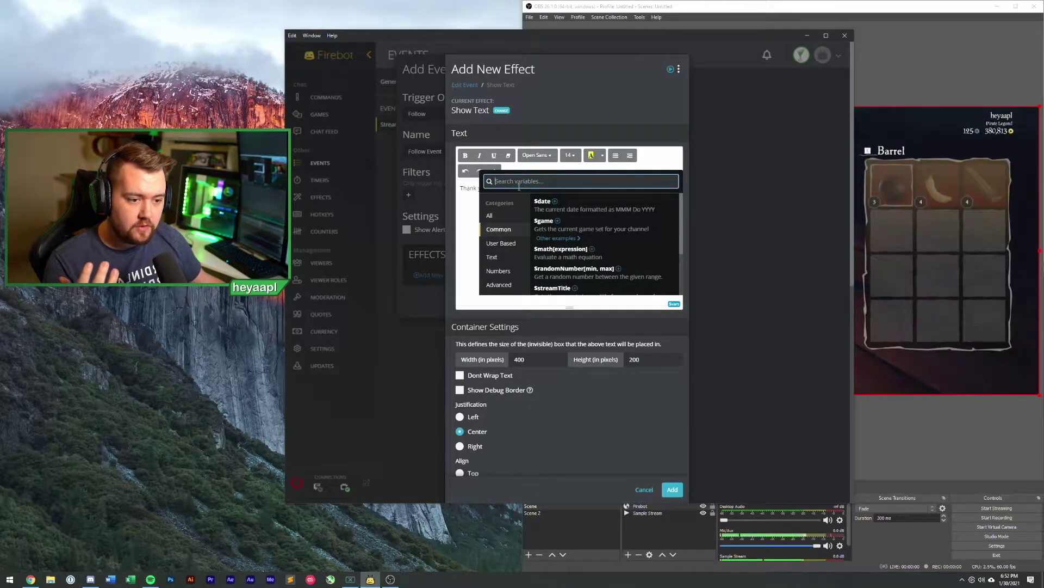
type("user")
scroll(621, 243, "down", 2)
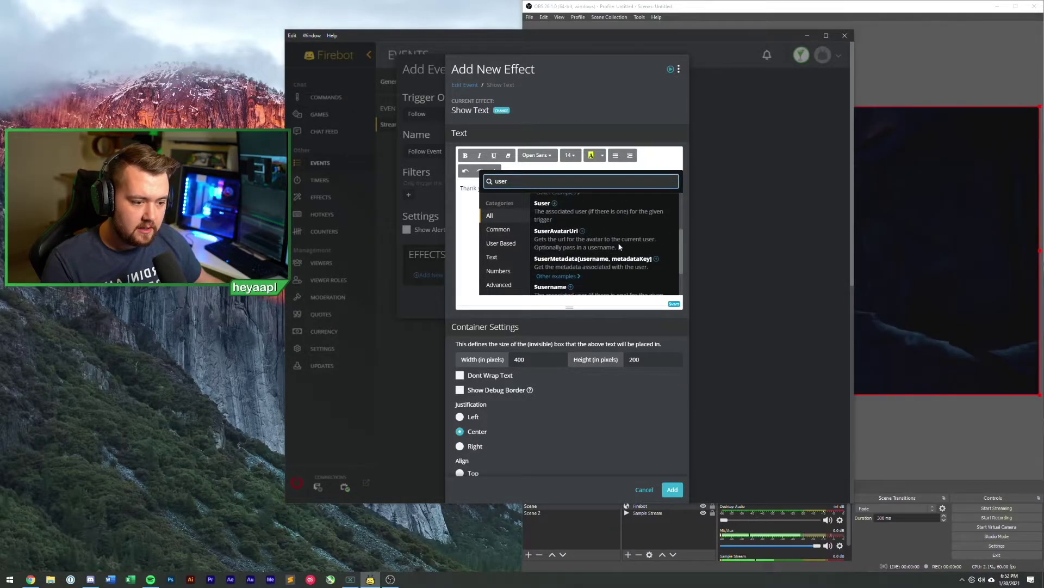
left_click_drag(535, 212, 633, 211)
left_click(634, 210)
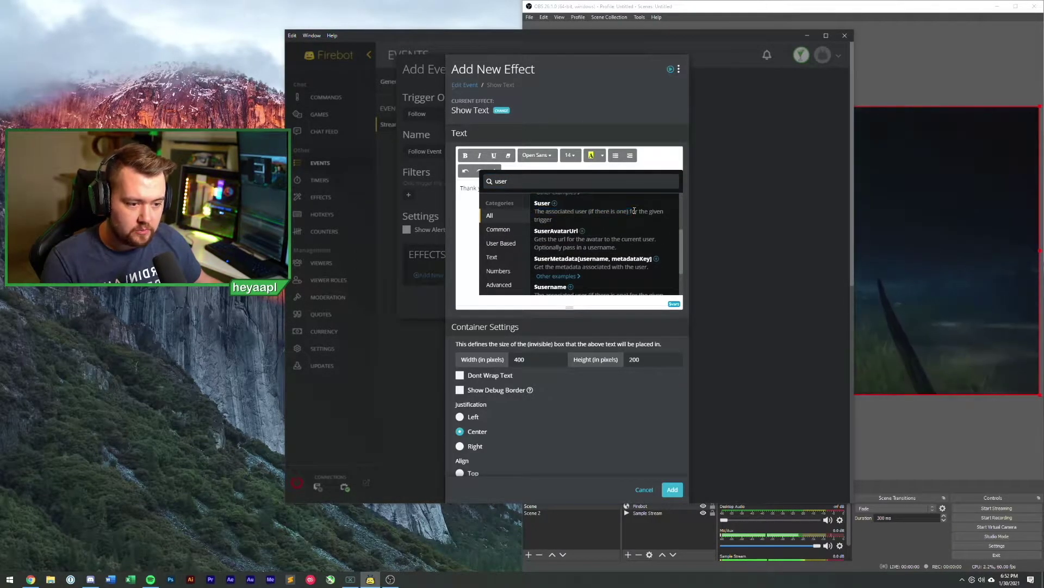
triple_click(562, 214)
left_click(539, 210)
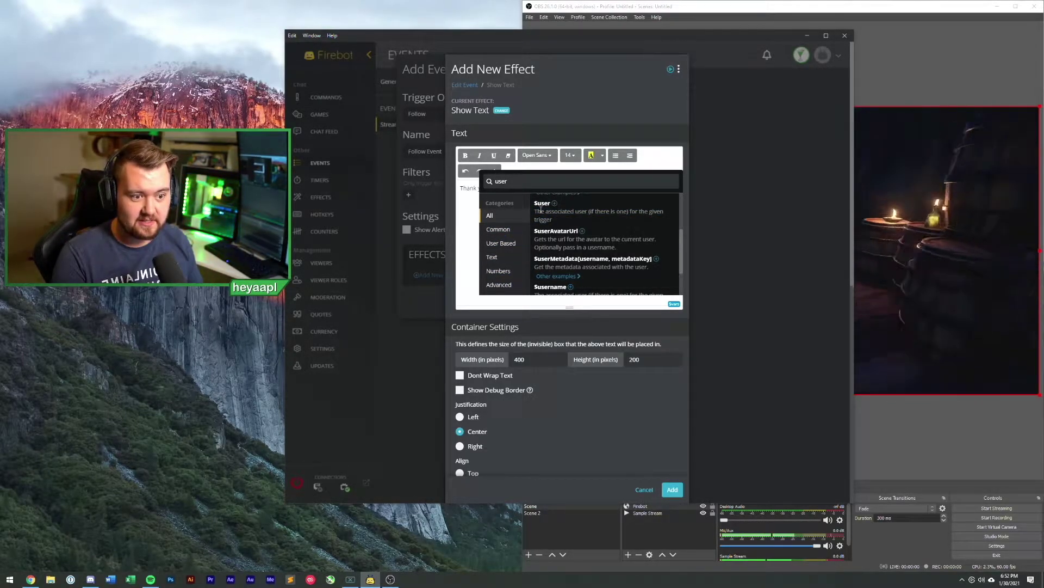
left_click(540, 210)
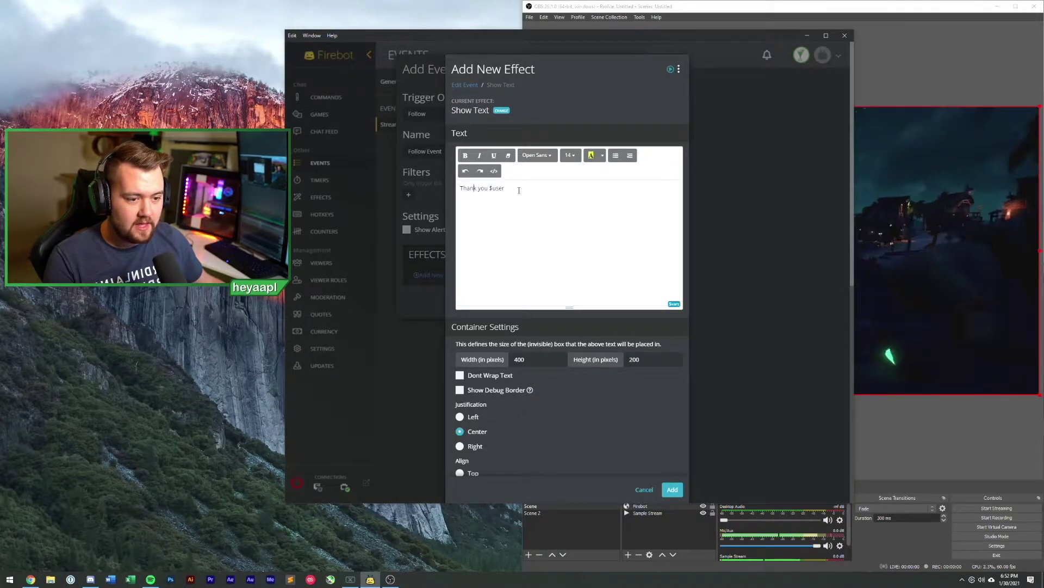
Complete the effect's text as "Thank you $user for following!" and enable its debug border
type("for fol")
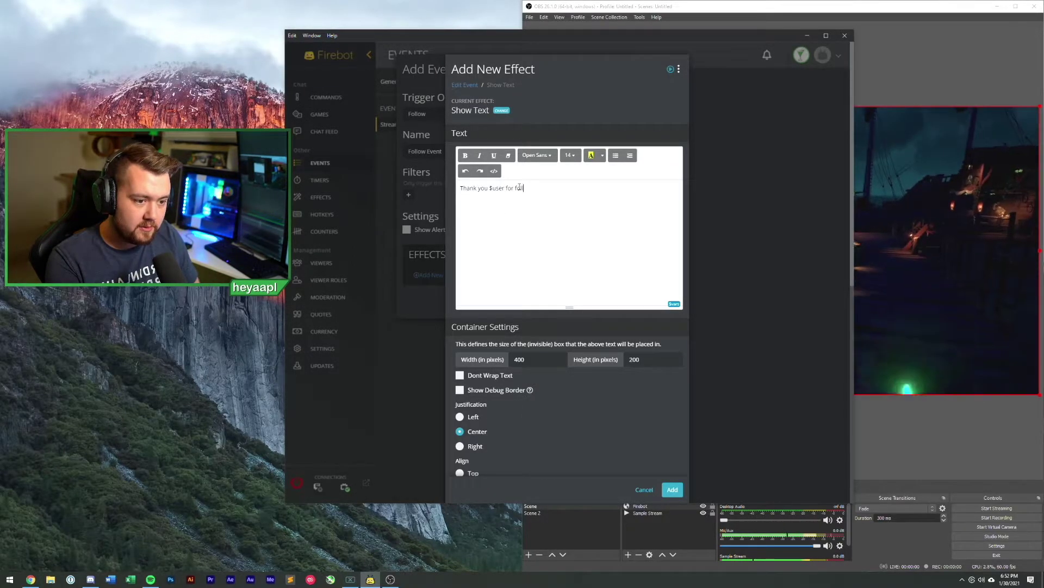
type("lowing!")
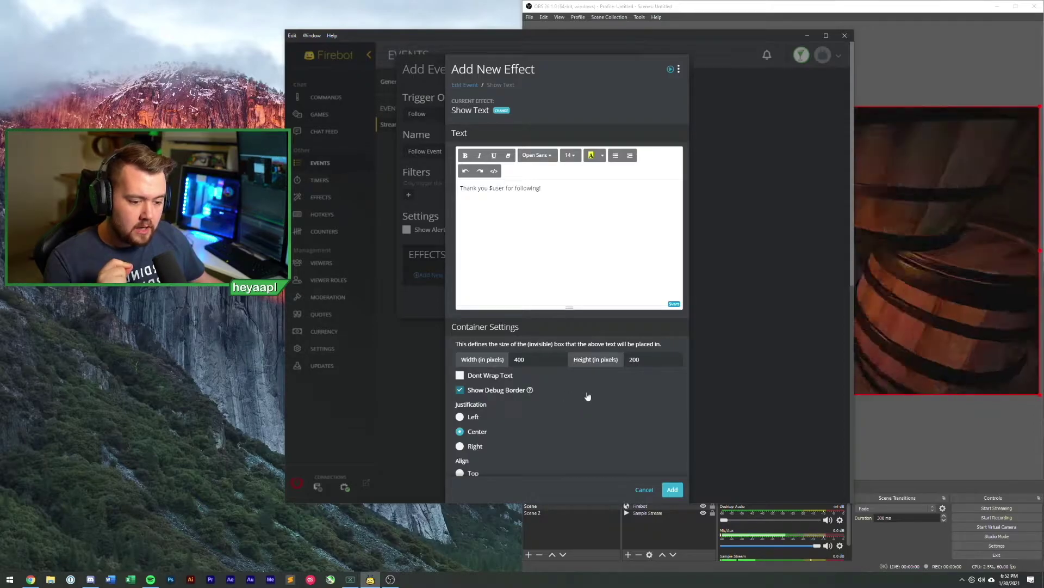
Set the text's overlay display location to the Middle Right preset and look at the custom pixel-offset option
scroll(587, 396, "down", 3)
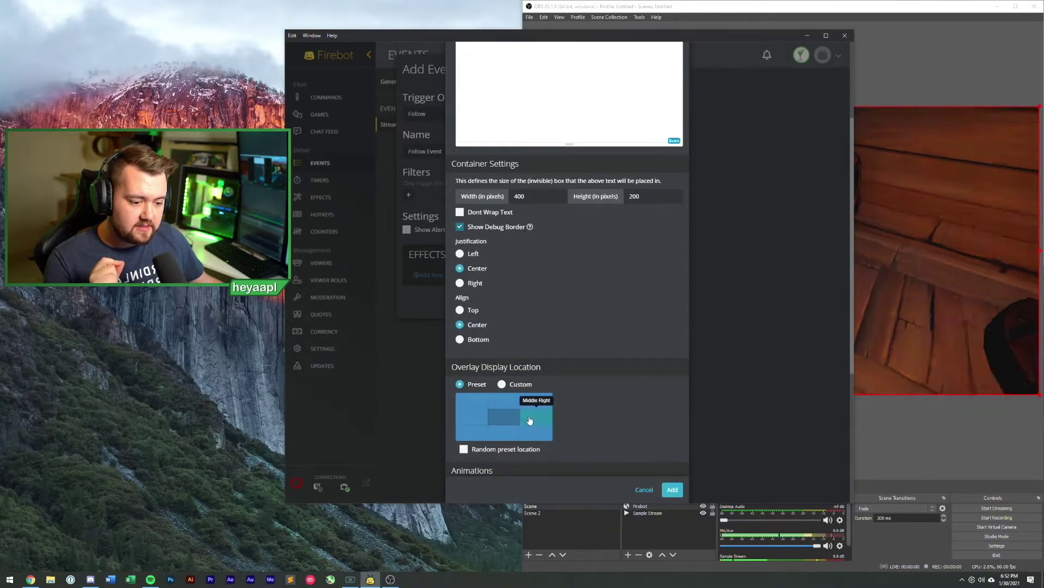
left_click(537, 419)
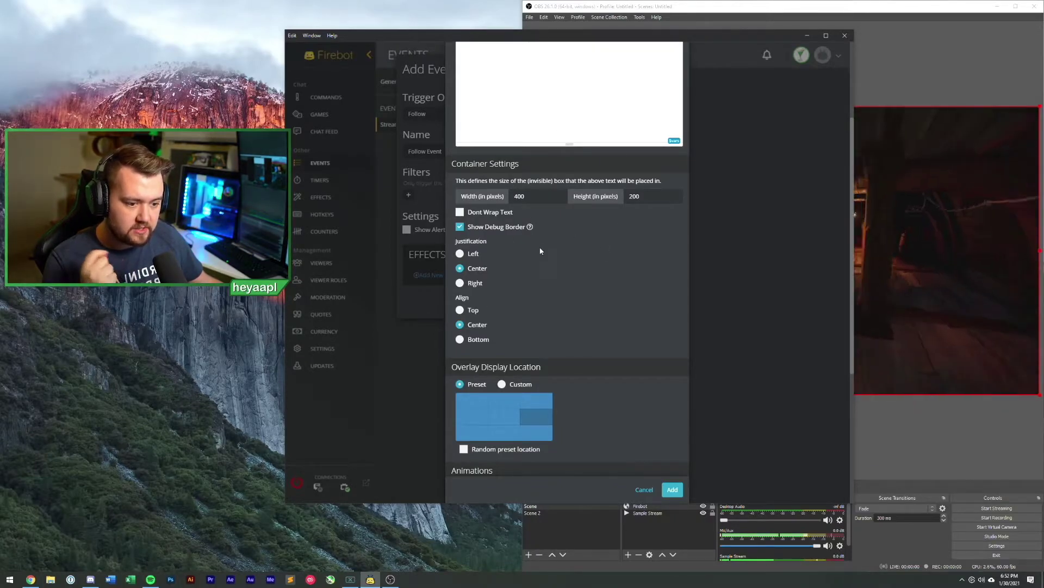
scroll(639, 395, "down", 3)
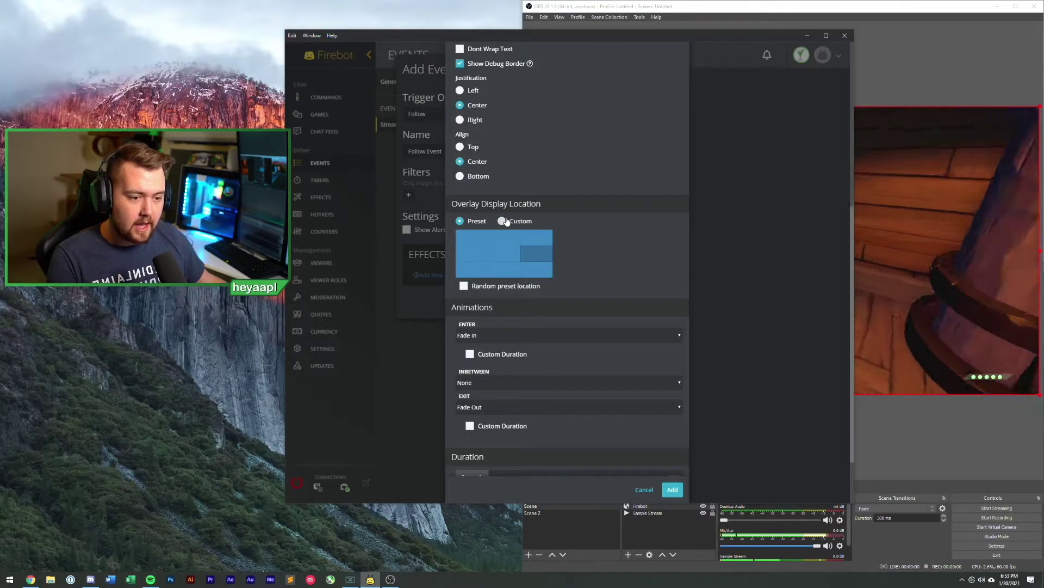
left_click(503, 221)
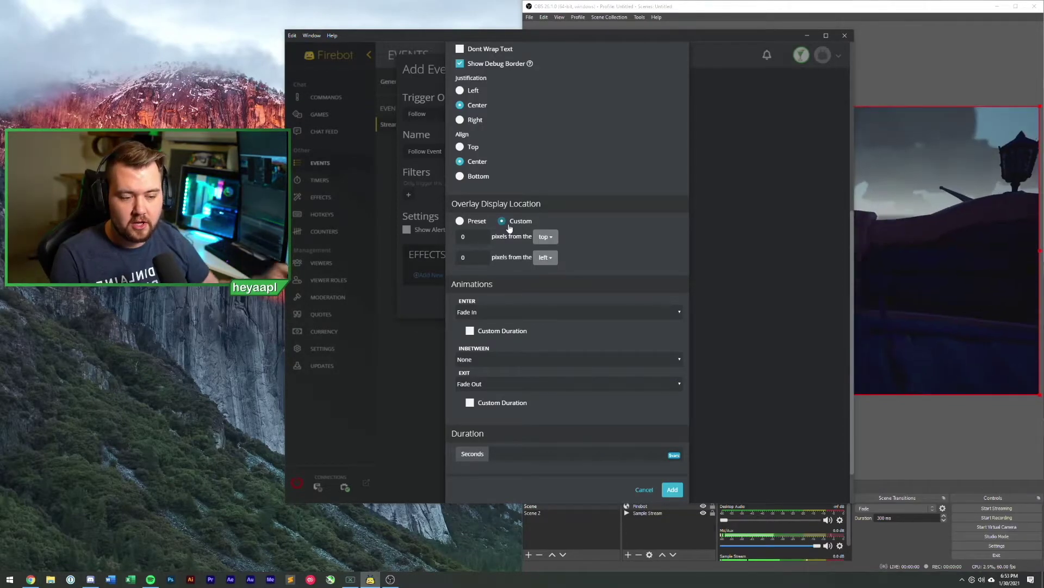
left_click(472, 221)
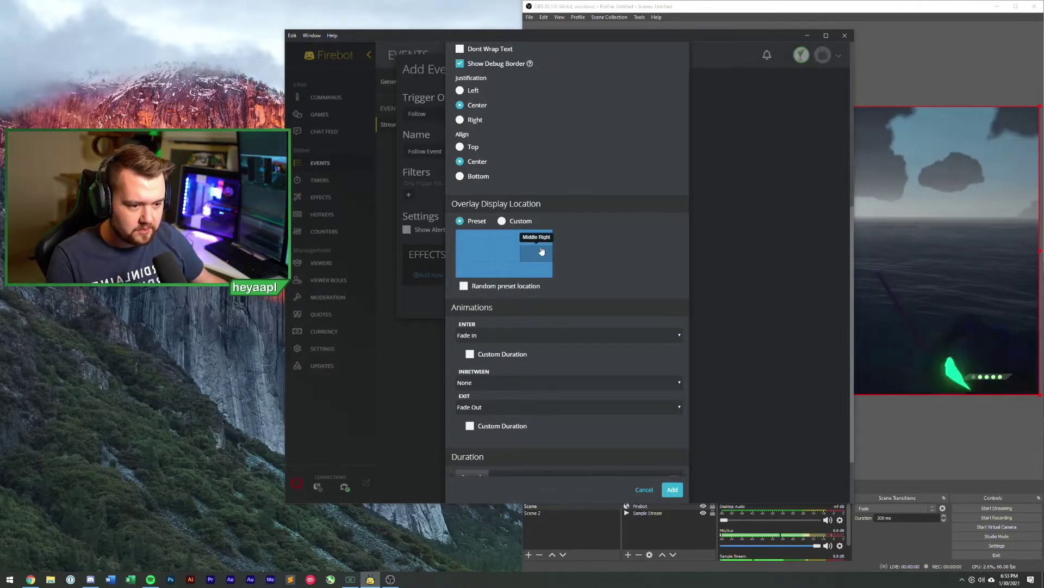
Set the text effect's display duration to 5 seconds
scroll(541, 251, "down", 2)
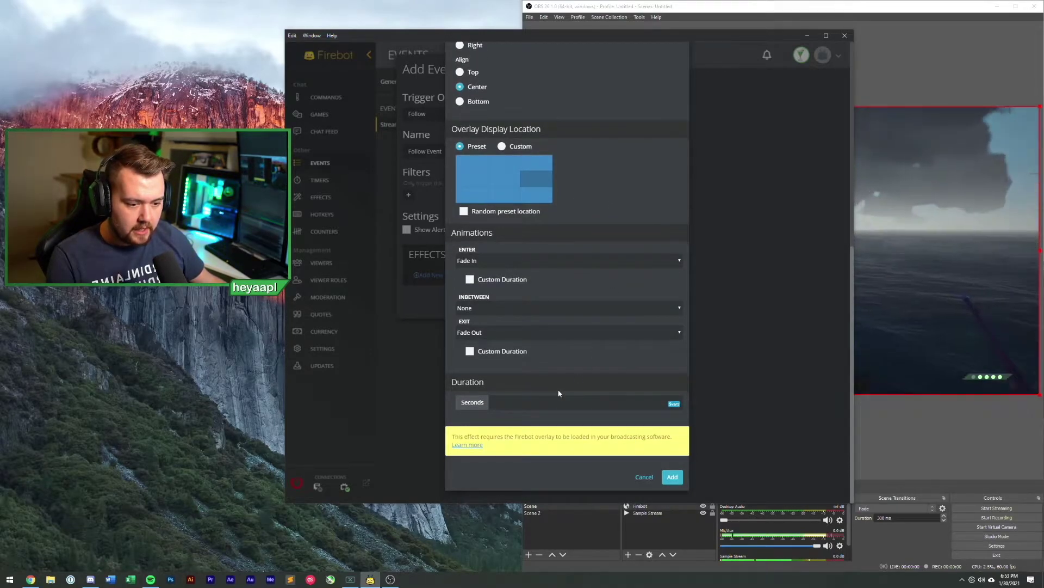
left_click(546, 404)
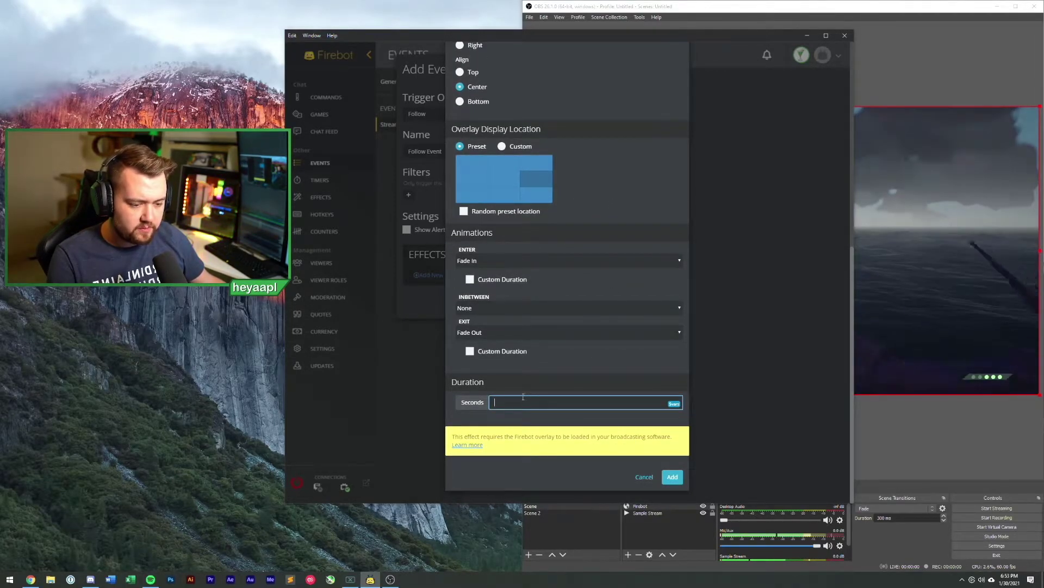
type("5")
Select the whole thank-you text and open its font size choices
scroll(612, 384, "up", 10)
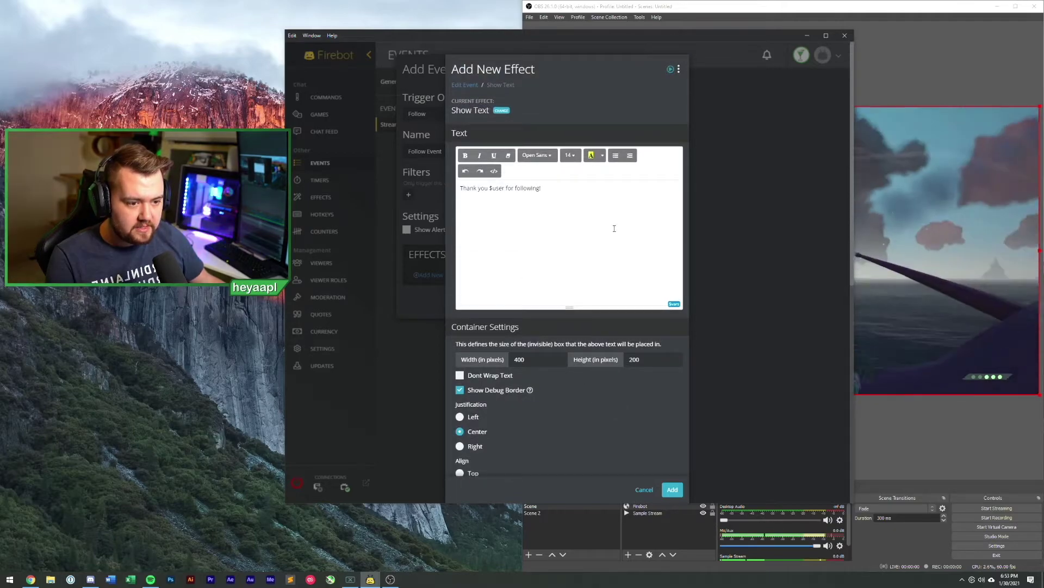
left_click_drag(537, 218, 460, 190)
left_click(569, 155)
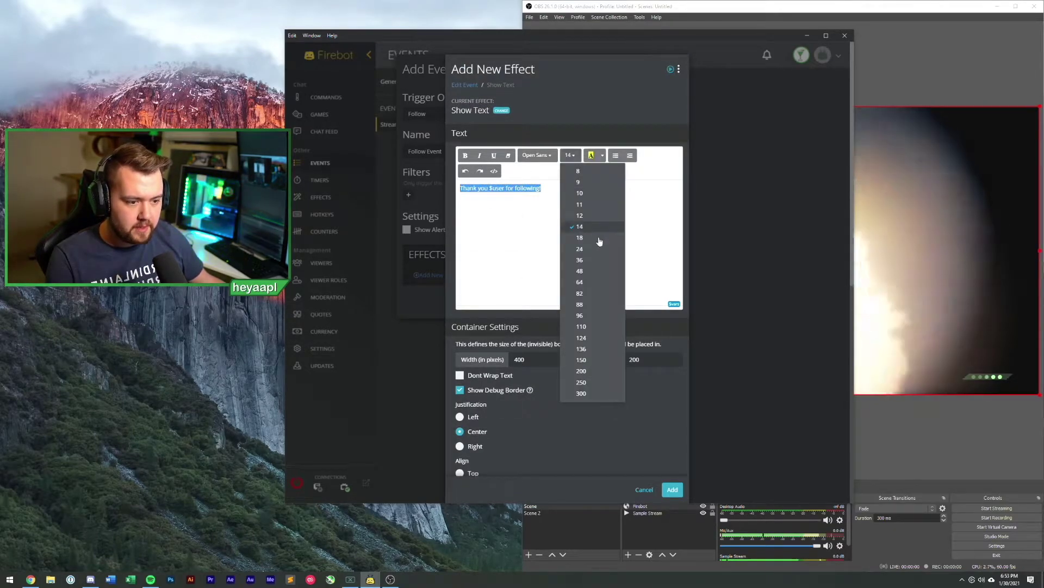
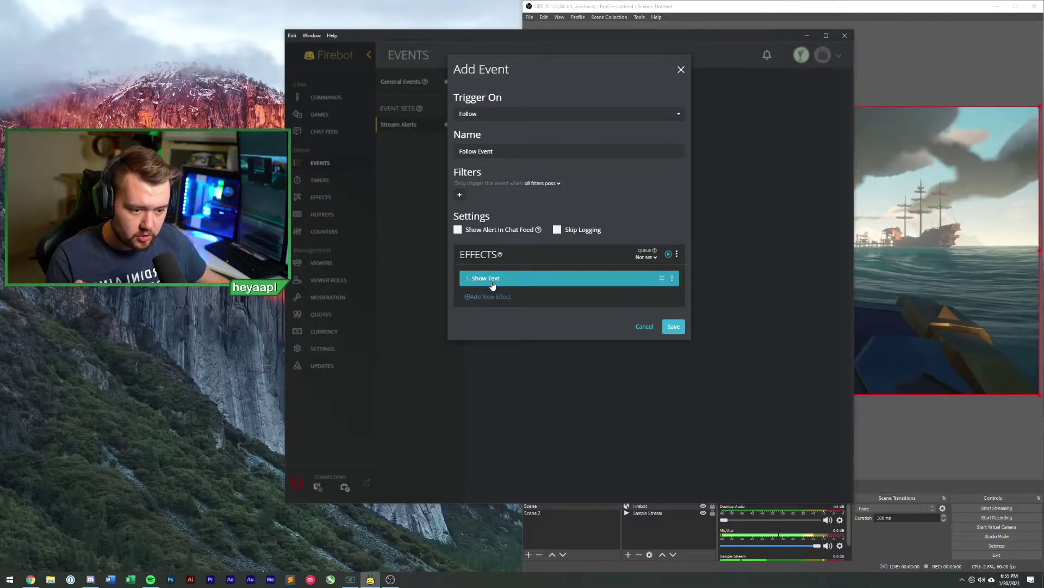
Test the follow event's effects and start a new Play Video effect, found by searching the effects for "video"
left_click(669, 254)
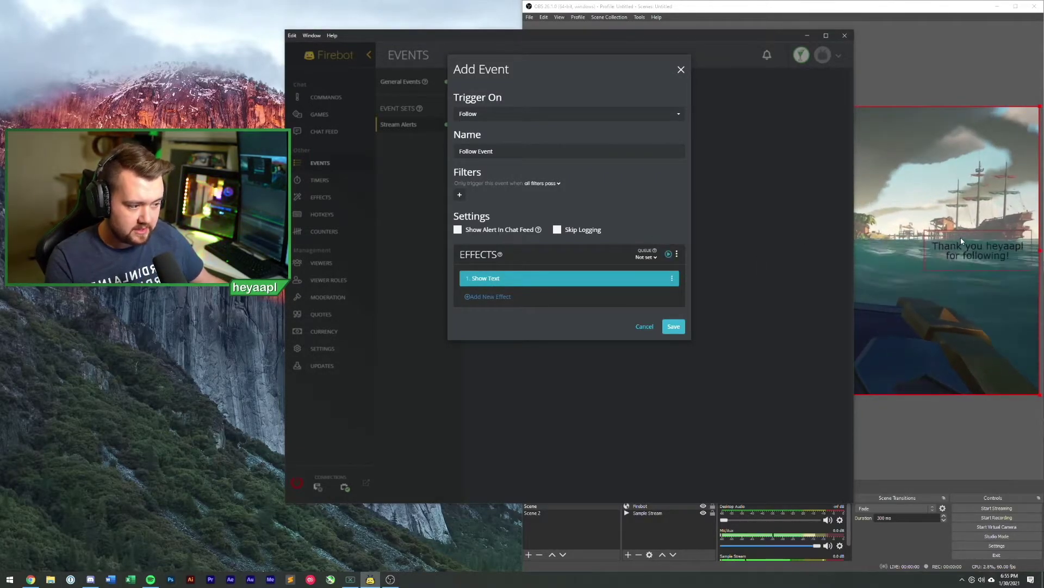
left_click(495, 297)
type("show vi")
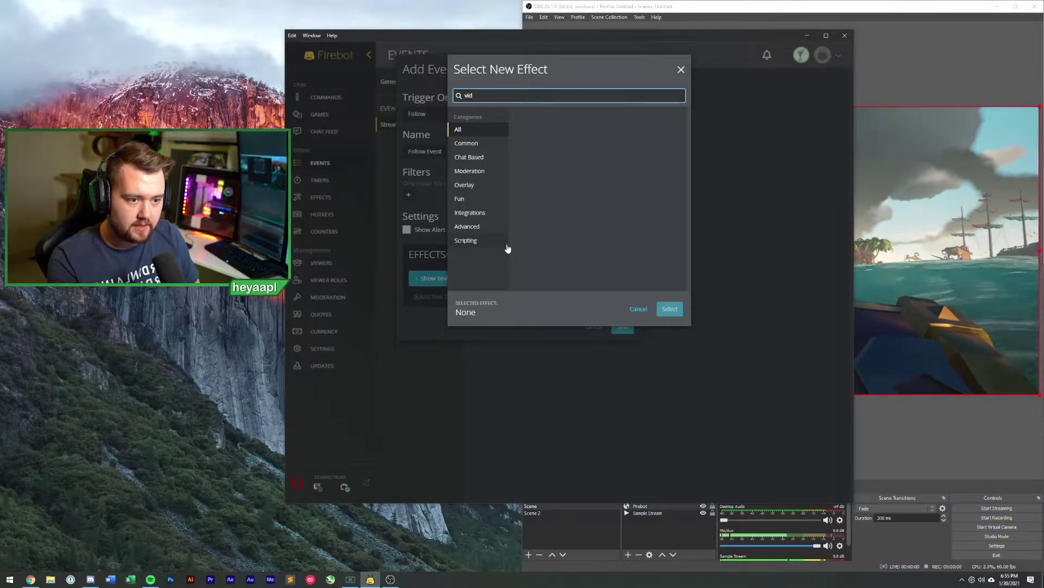
type("o")
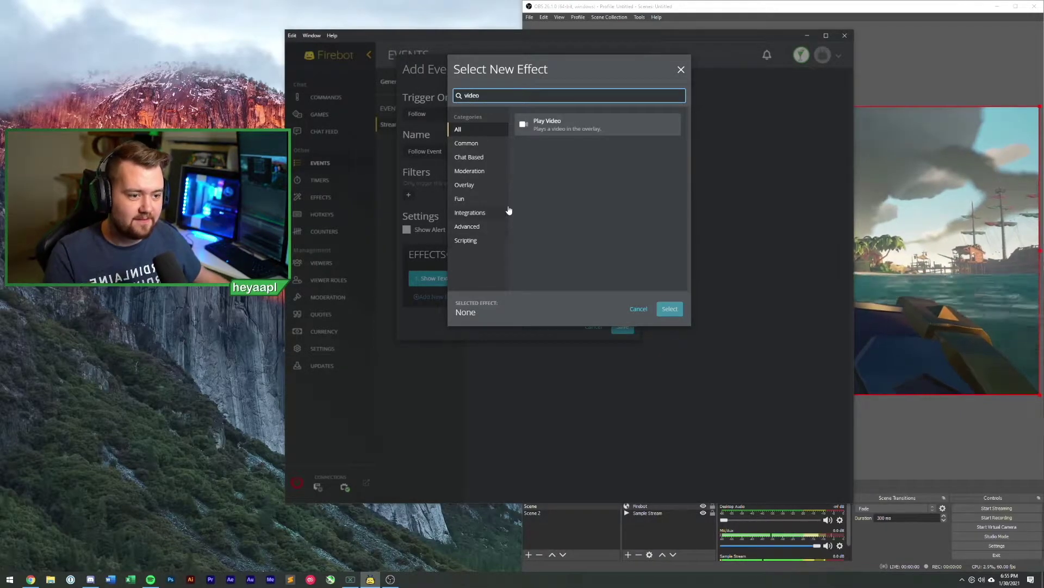
left_click(566, 126)
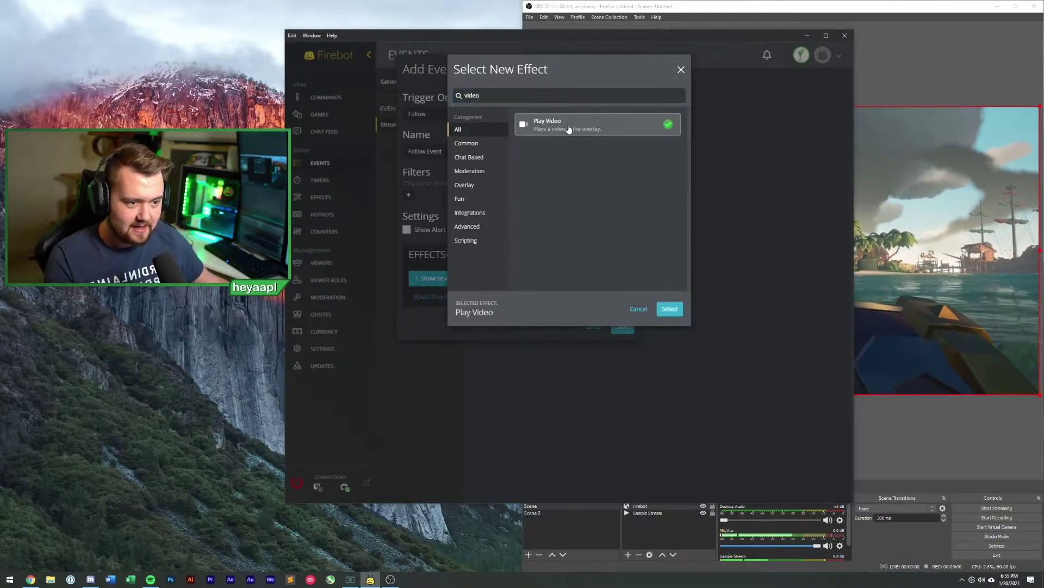
left_click(665, 310)
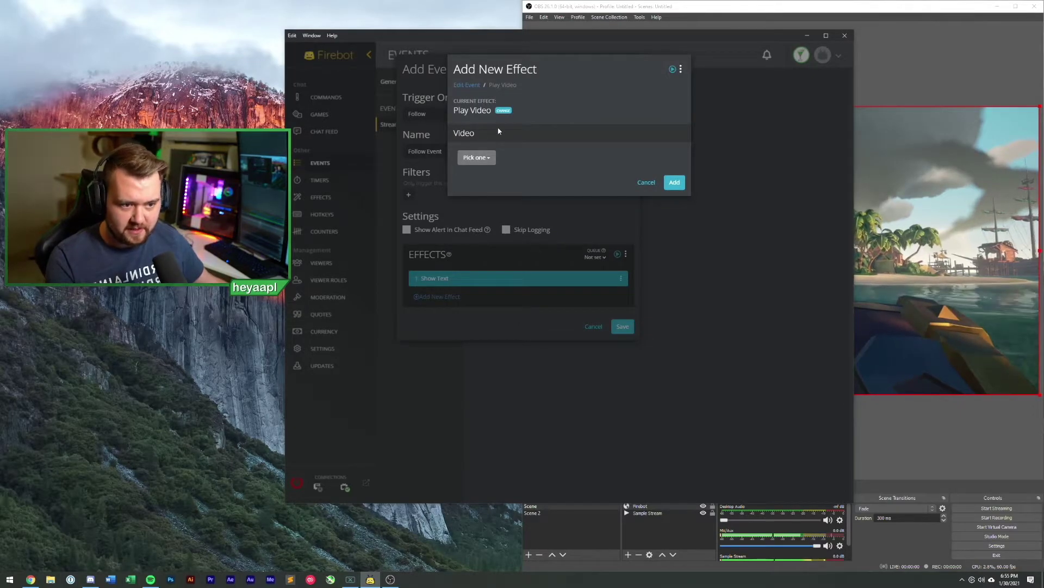
Set the video effect to play a local video and choose the alert video file
left_click(489, 157)
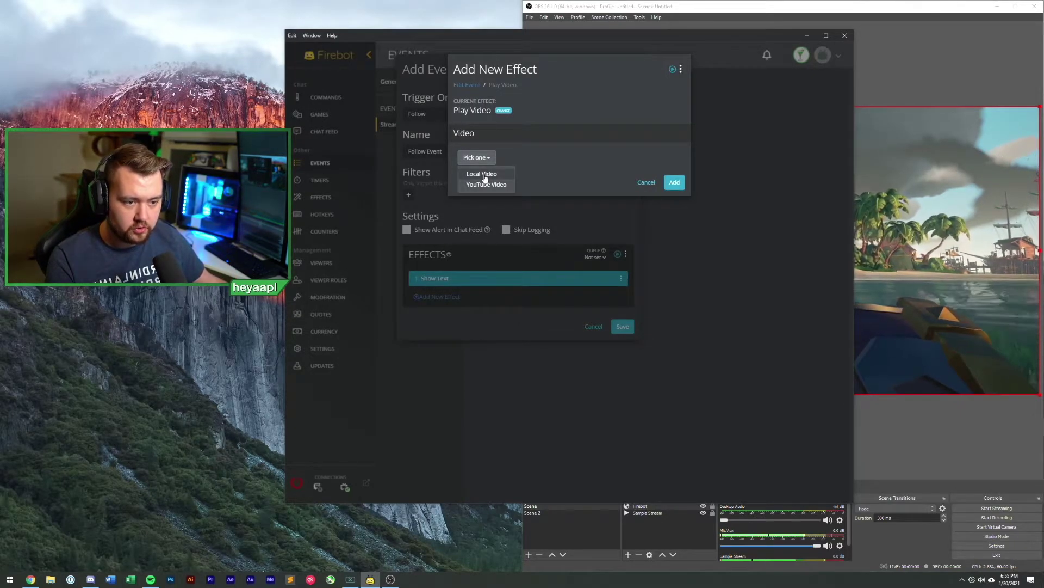
left_click(484, 176)
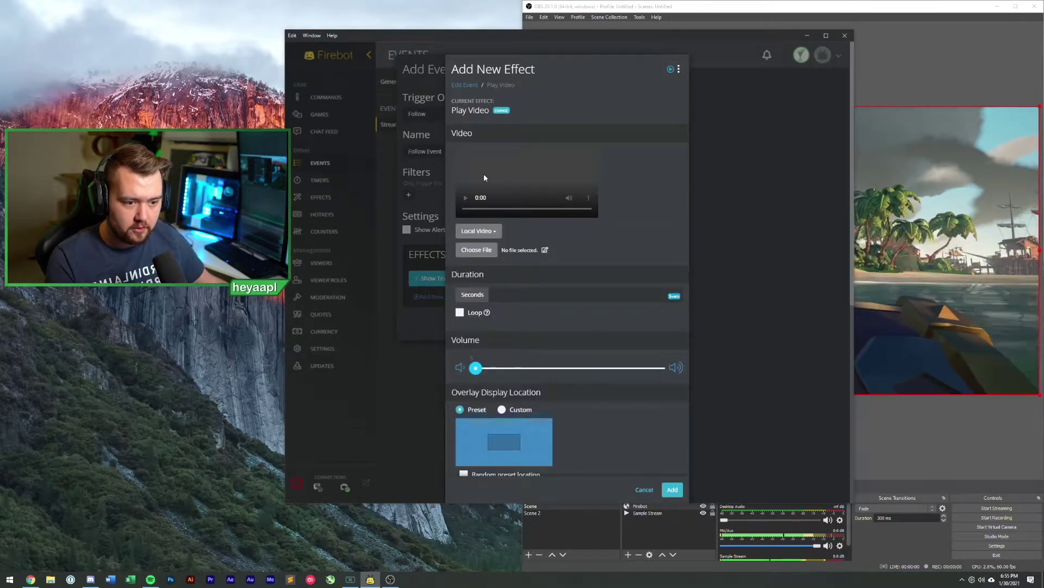
left_click(477, 252)
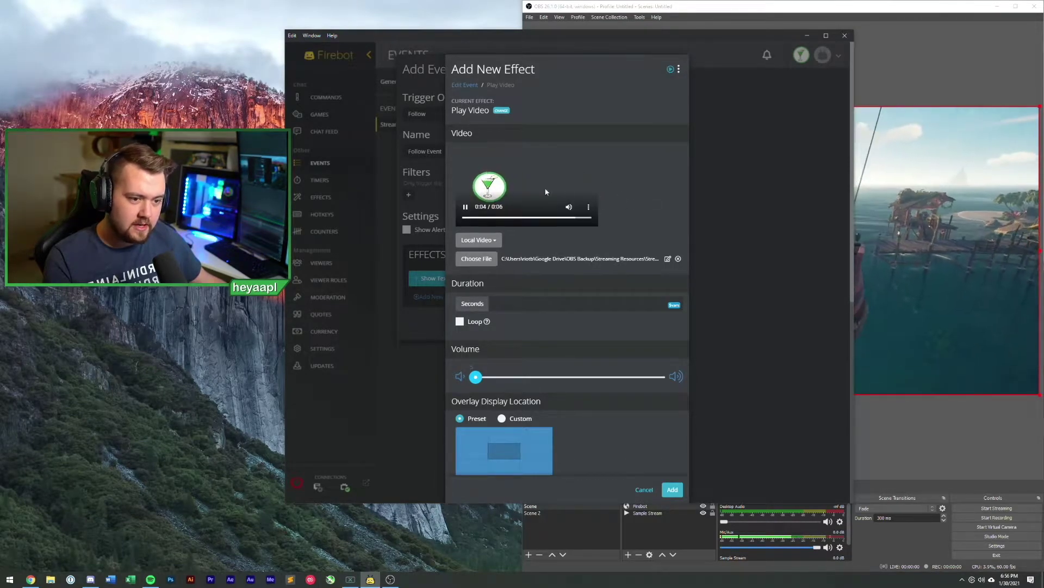
Set the video's overlay display location to the Middle Right preset and test the effect on the overlay
scroll(644, 246, "down", 3)
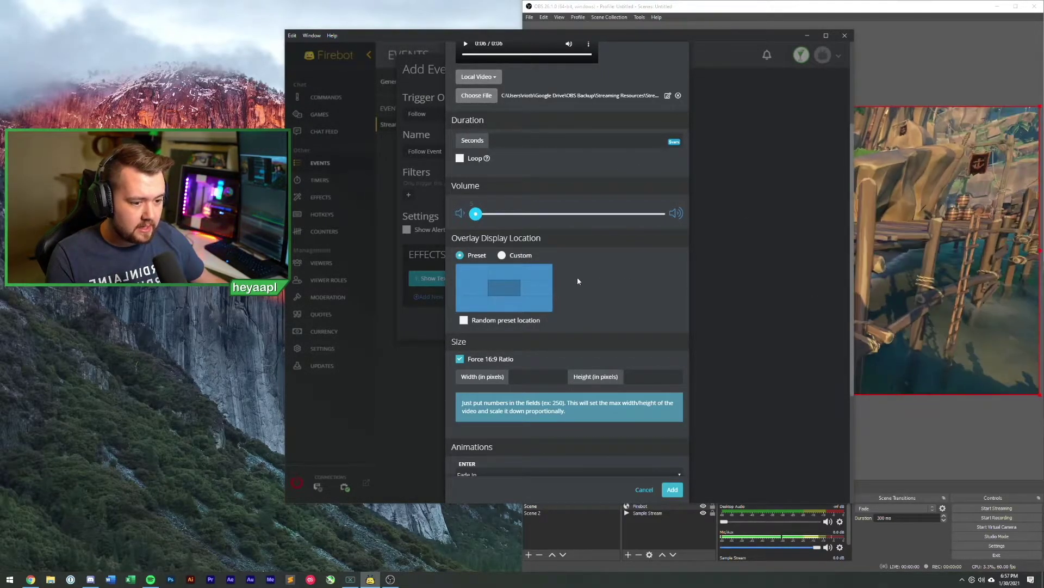
left_click(544, 288)
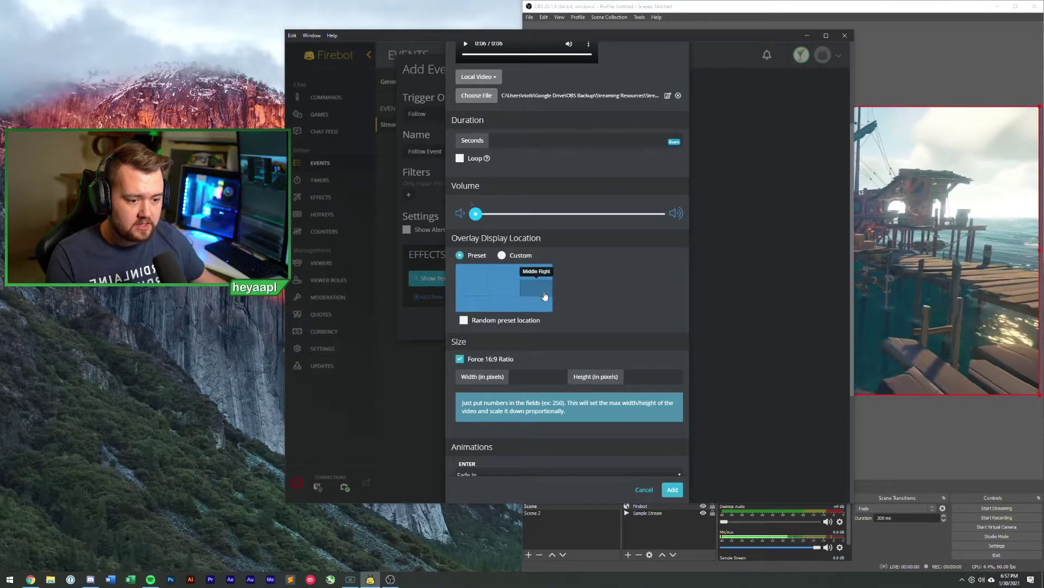
scroll(626, 301, "up", 3)
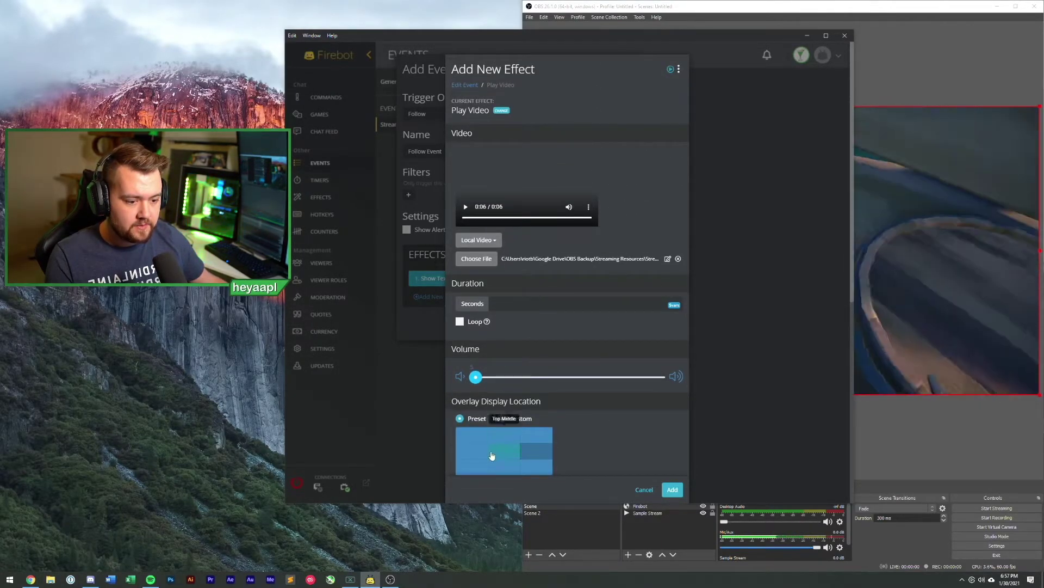
left_click(672, 70)
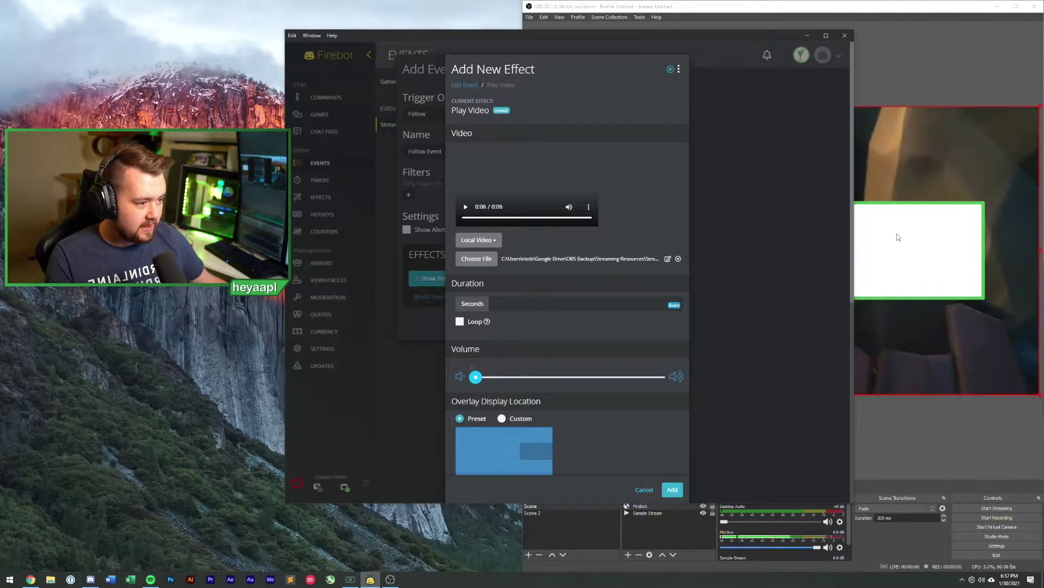
Try a video width of 450 pixels and a larger width, testing each on the overlay
scroll(629, 394, "down", 5)
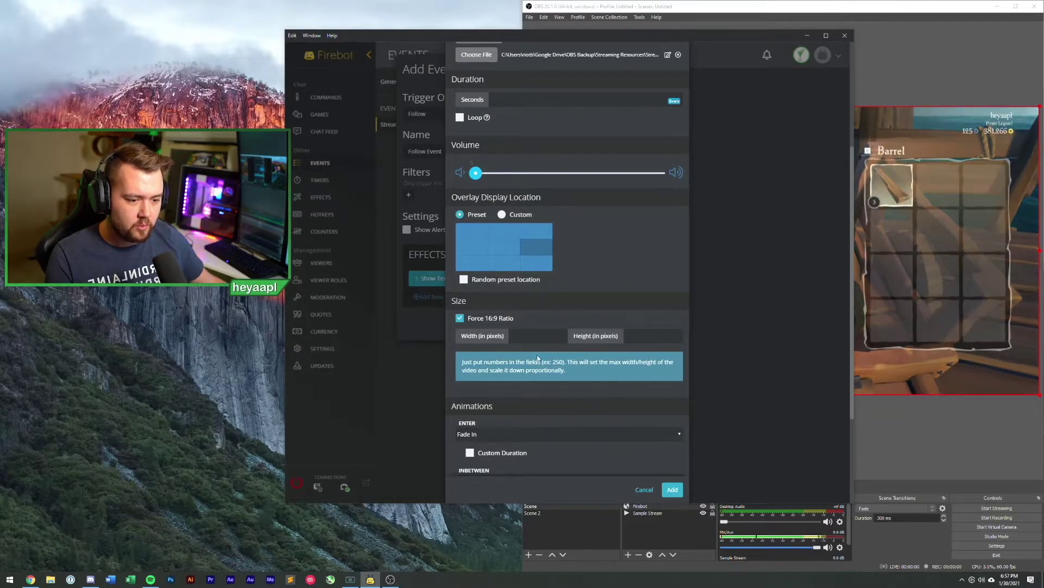
left_click(518, 337)
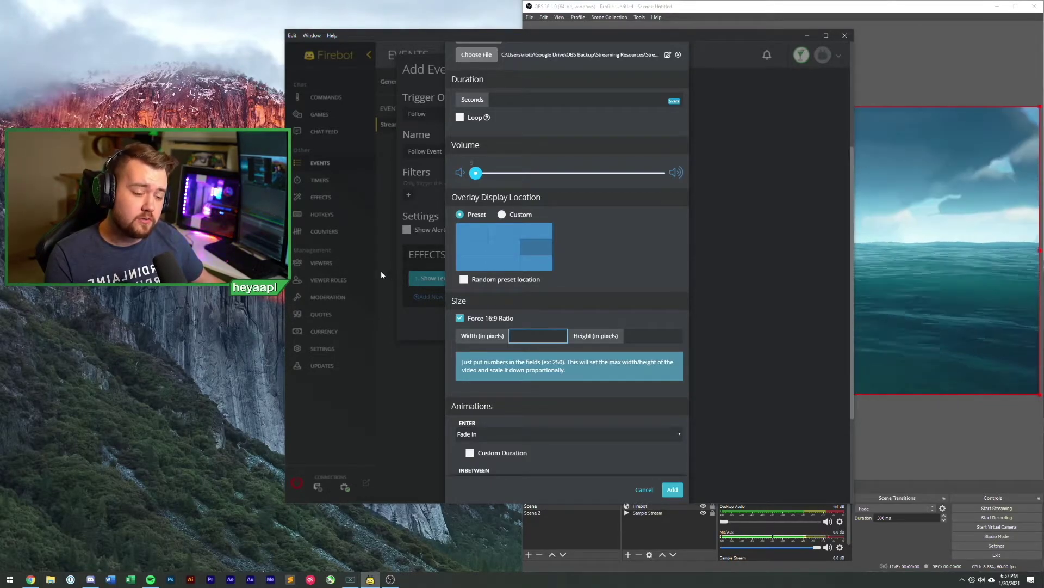
type("4")
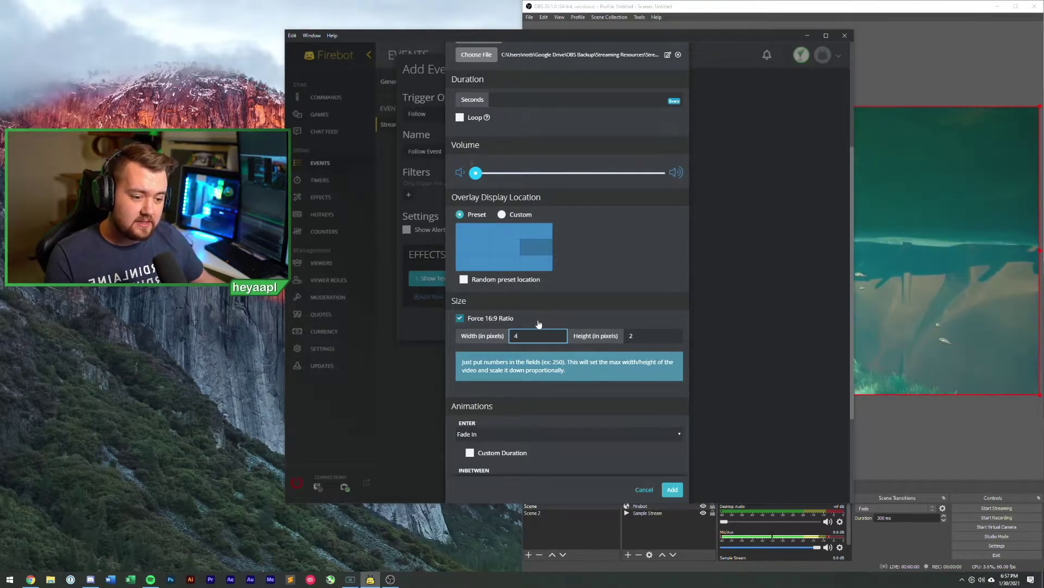
type("50")
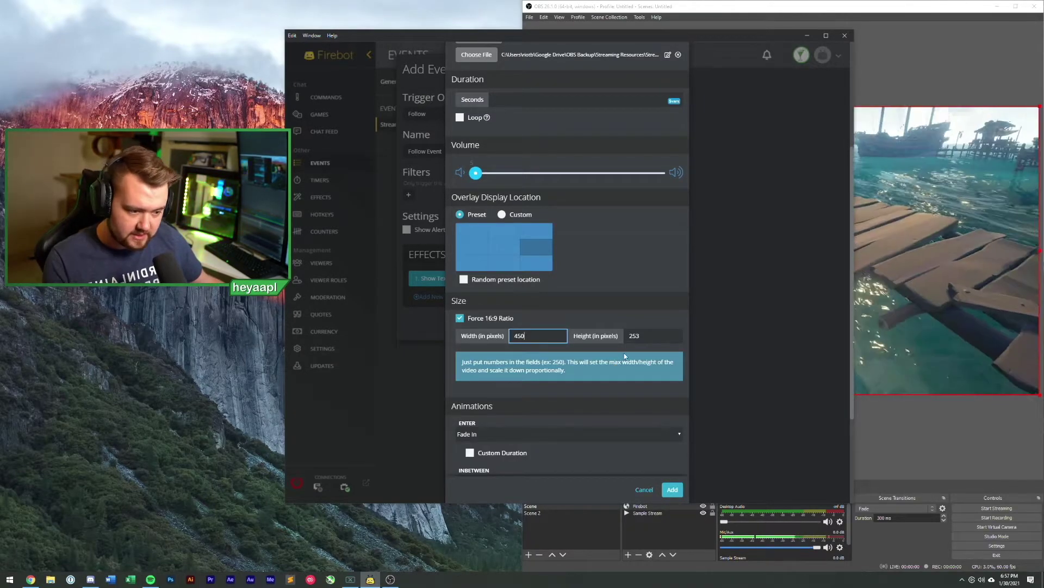
scroll(624, 356, "up", 4)
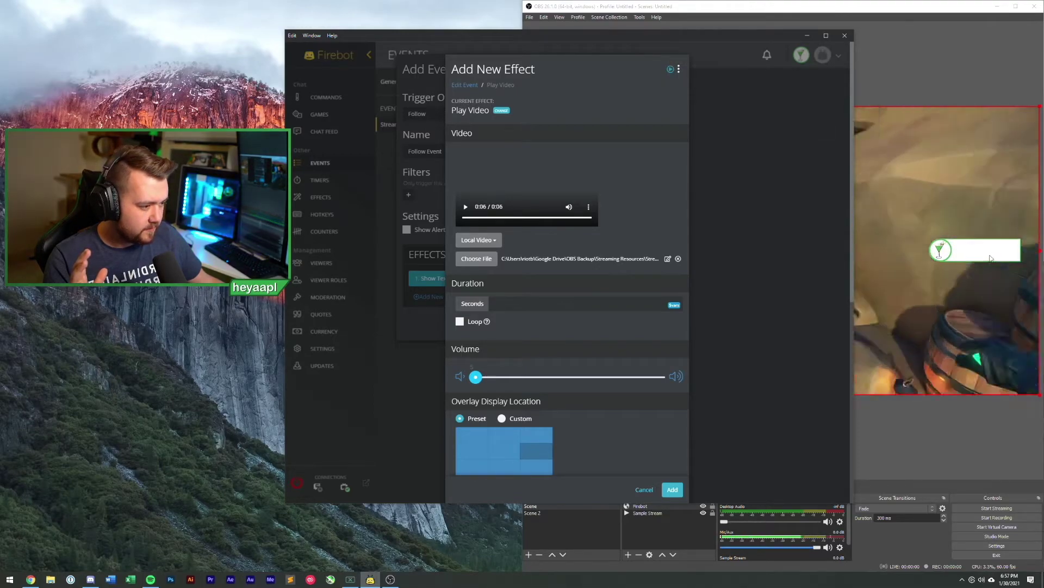
scroll(563, 414, "down", 3)
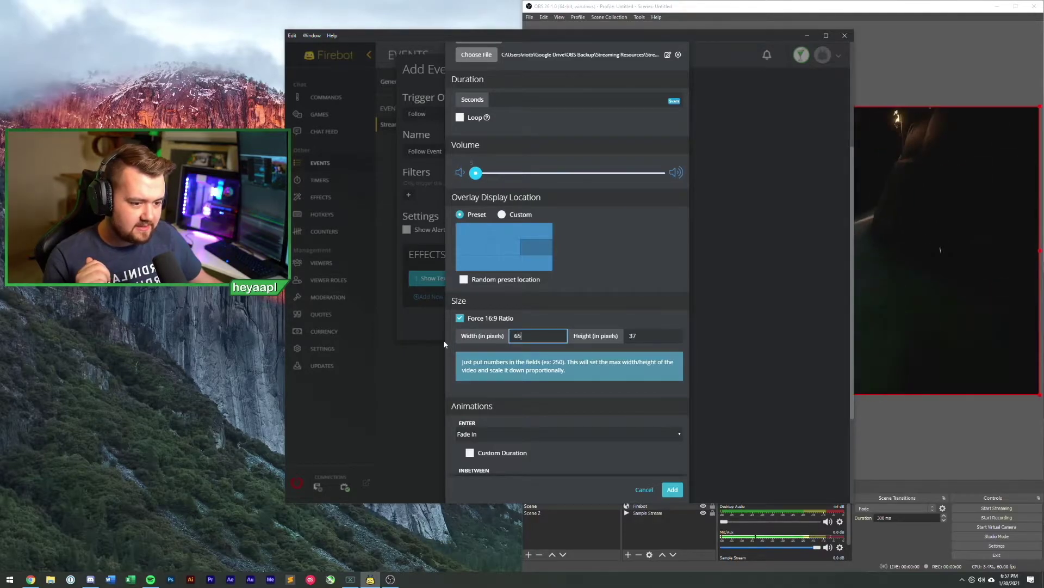
scroll(668, 73, "up", 3)
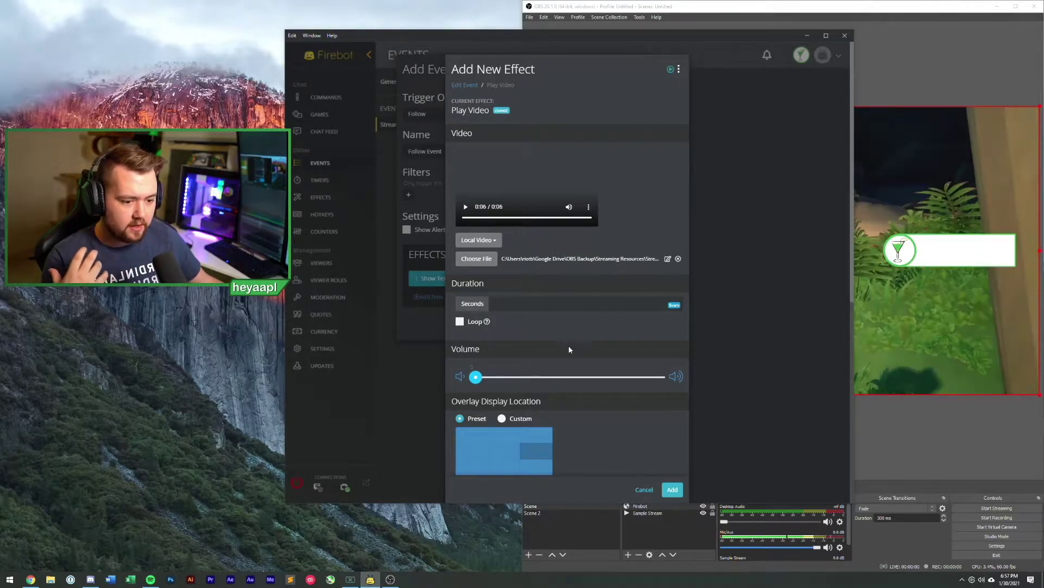
Set the video's width to 750 pixels with the 16:9 ratio forced and test the effect on the overlay
scroll(569, 349, "down", 5)
left_click_drag(530, 255, 496, 251)
type("78")
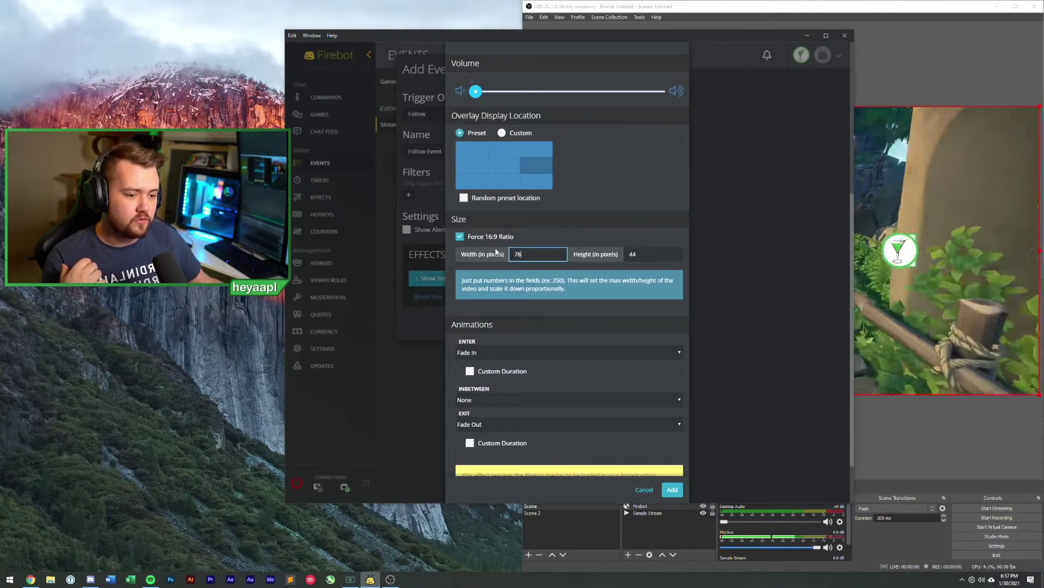
key("BackSpace")
type("50")
scroll(580, 211, "up", 1)
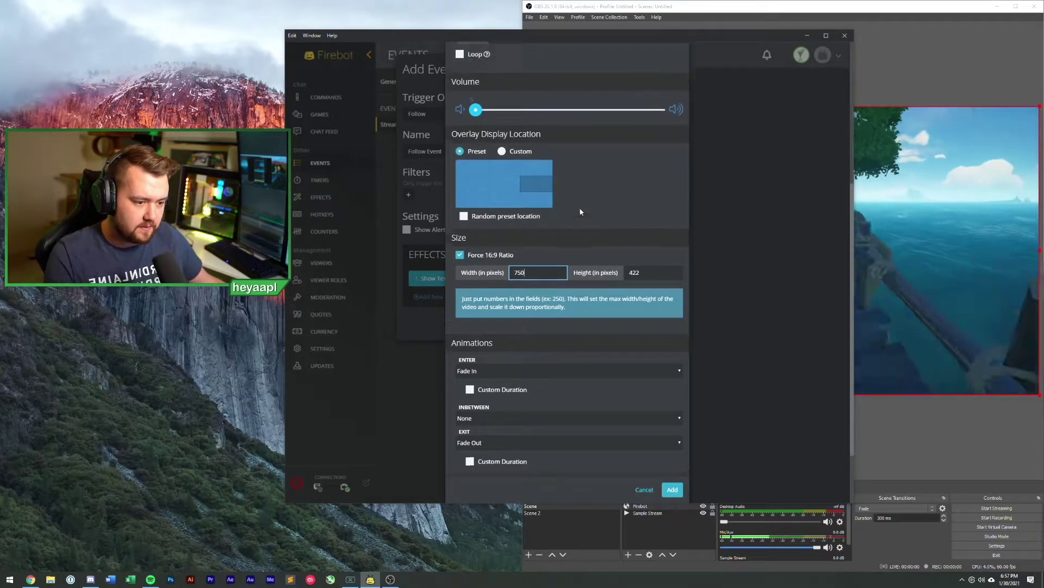
scroll(581, 212, "up", 5)
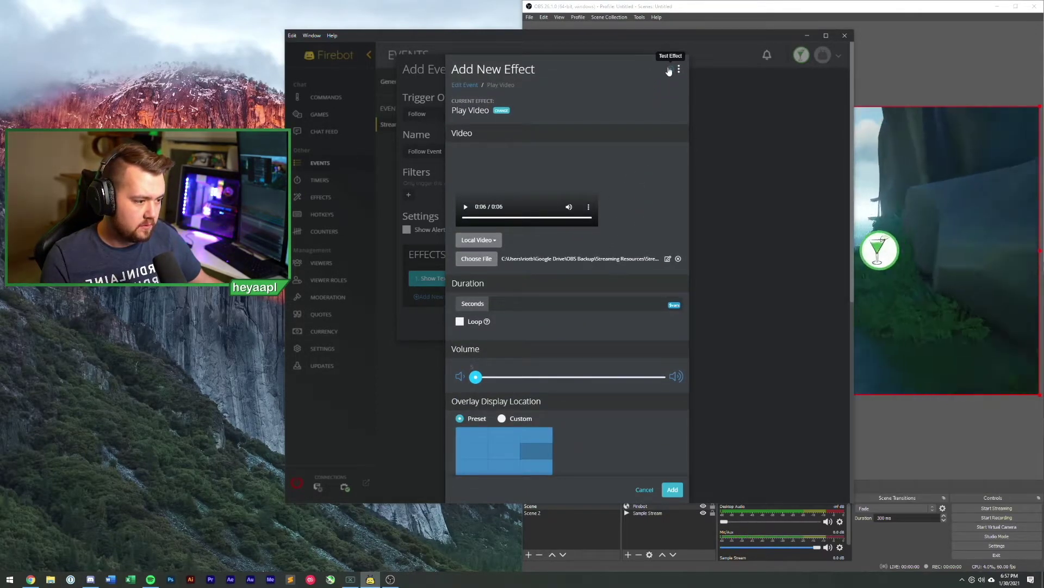
left_click(669, 70)
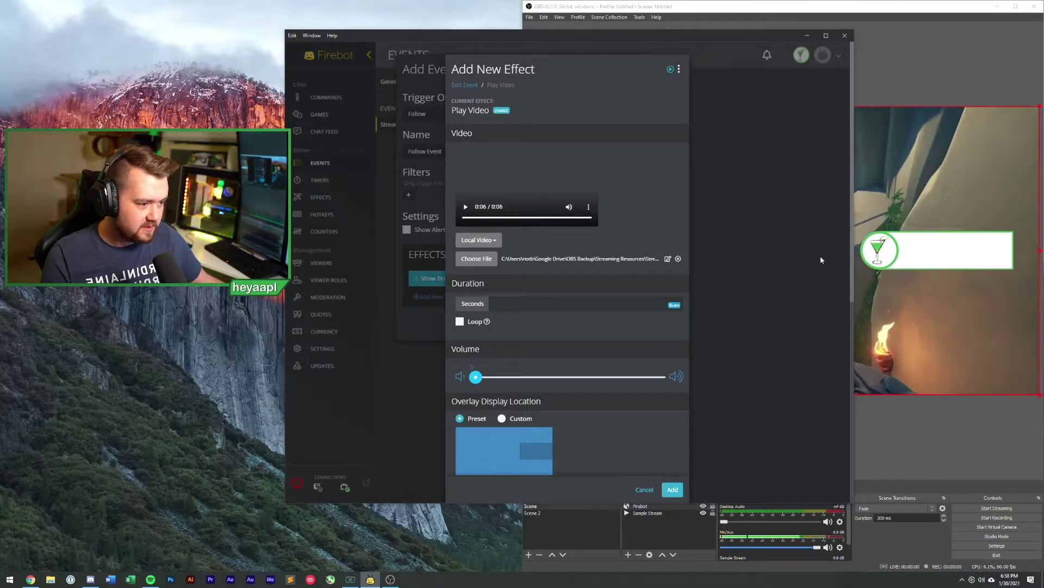
Add the Play Video effect to the follow event, move it ahead of the Show Text effect and test the effects
left_click(673, 489)
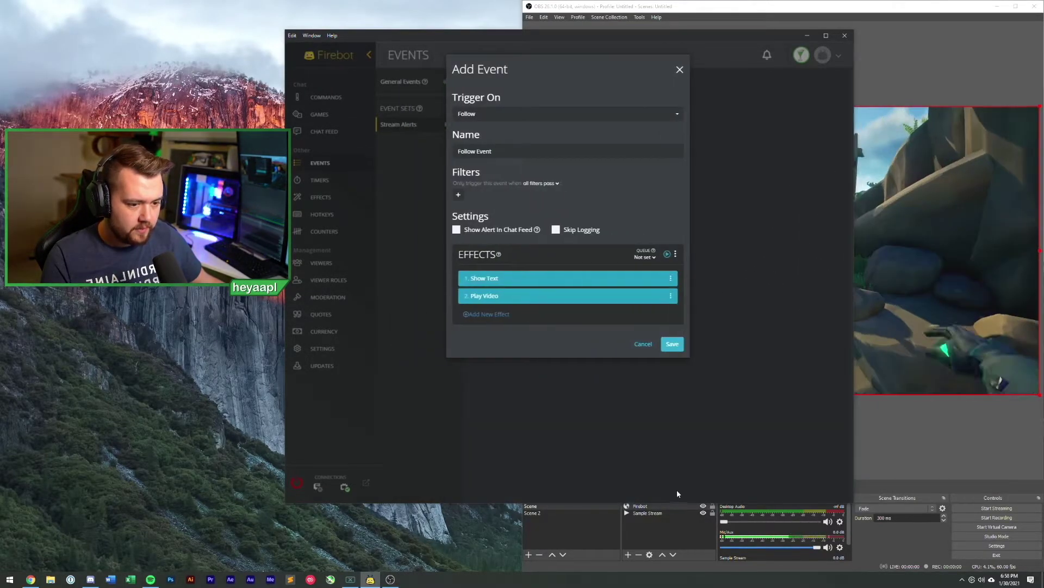
left_click(668, 256)
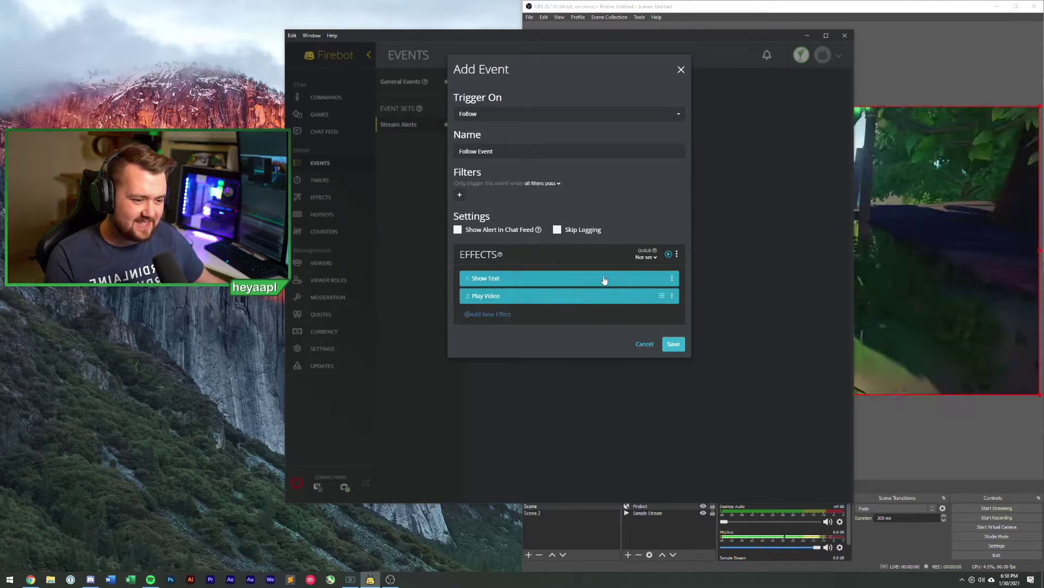
left_click_drag(662, 278, 656, 297)
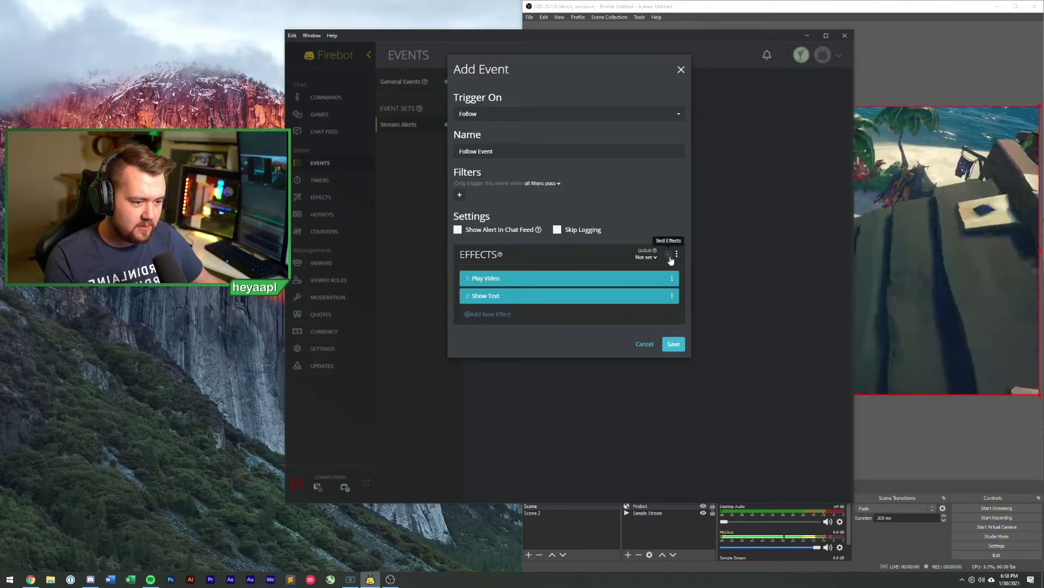
left_click(669, 255)
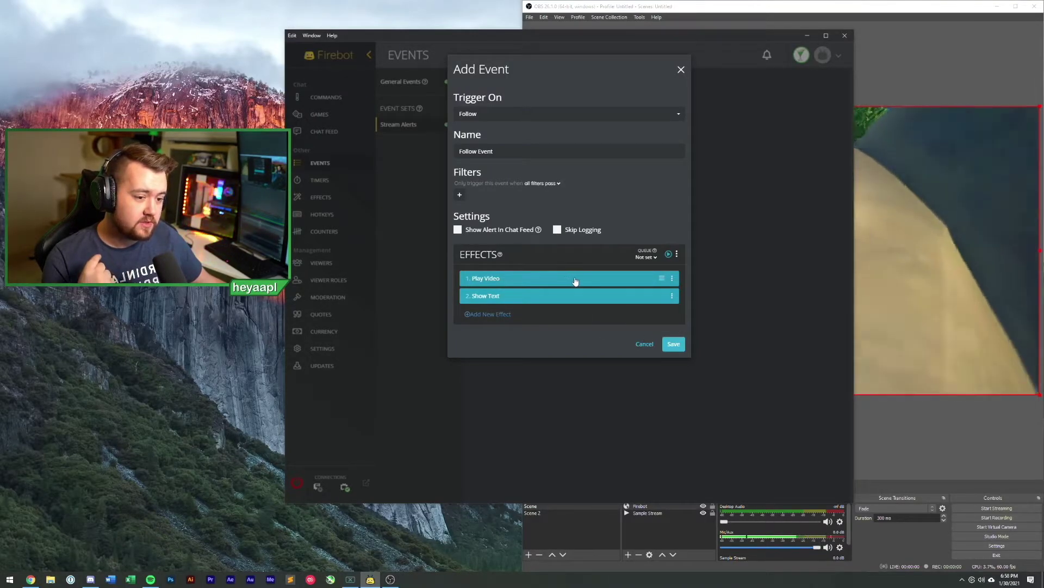
Review the Play Video effect's location and size settings, test it on the overlay and close it without saving
left_click(576, 280)
scroll(514, 301, "down", 3)
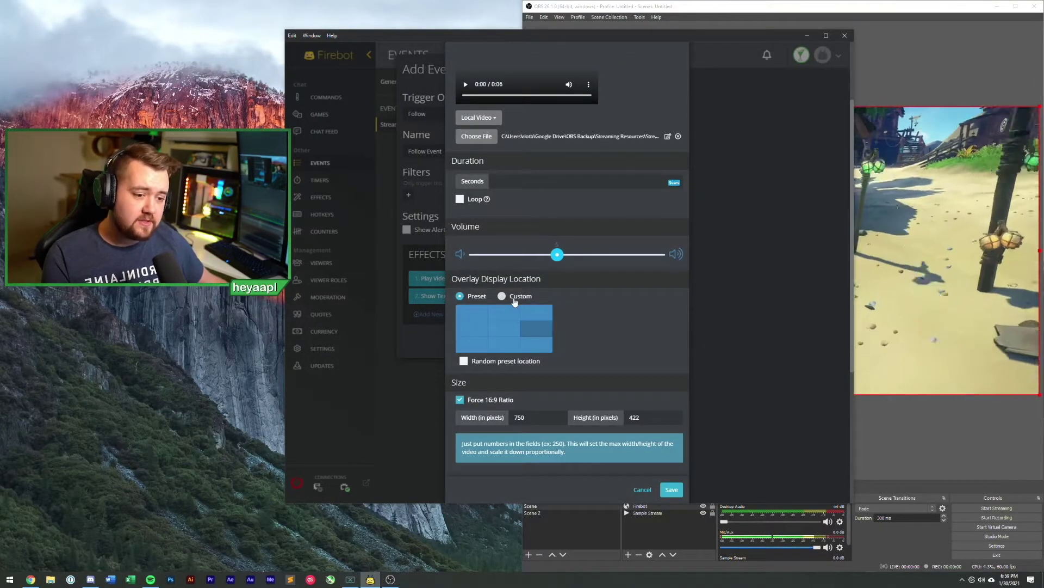
scroll(595, 310, "up", 3)
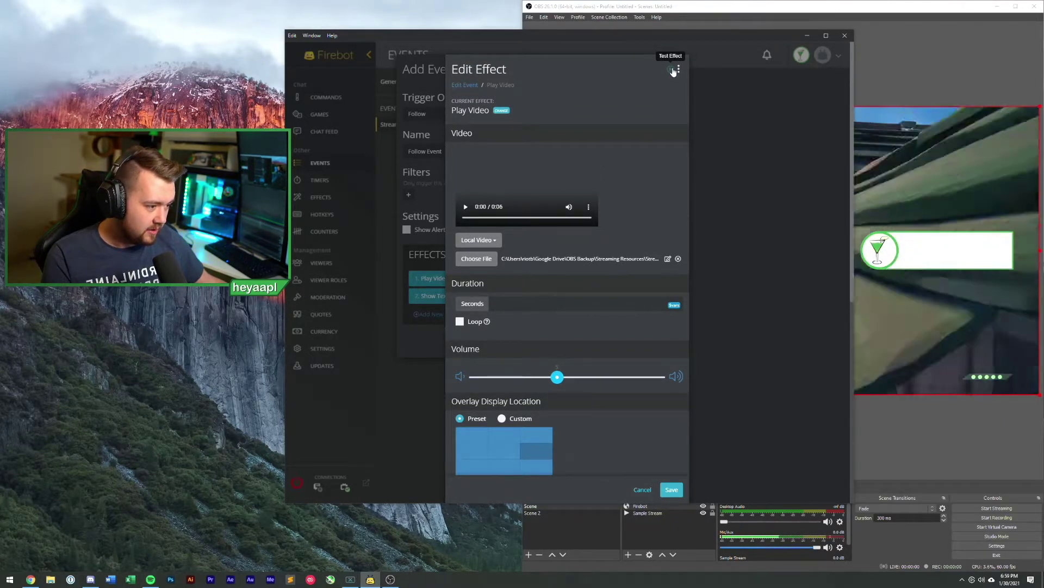
left_click(643, 490)
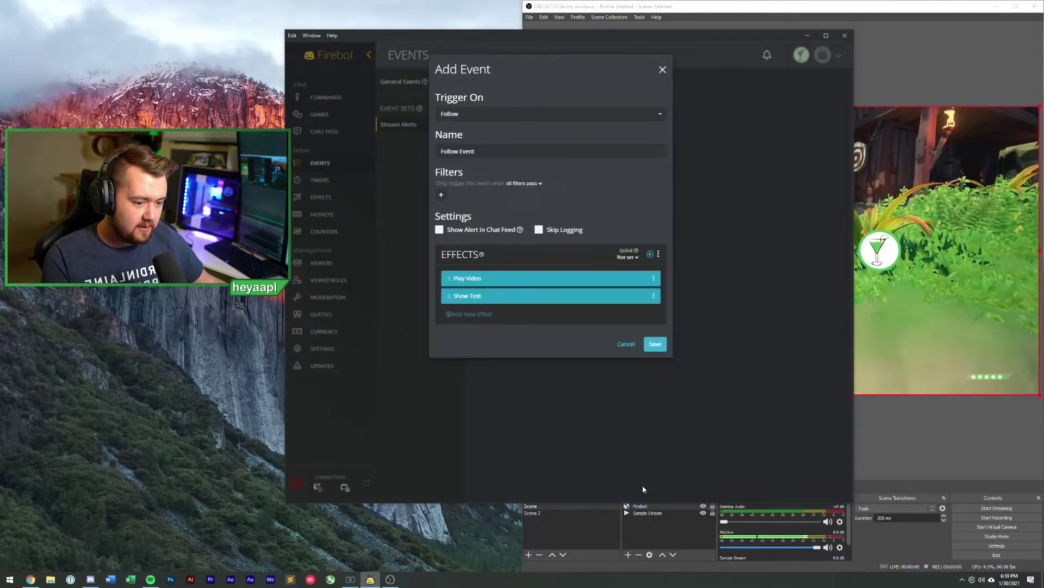
Set the Show Text effect's duration to 120 seconds and save the effect
left_click(543, 296)
scroll(621, 409, "down", 8)
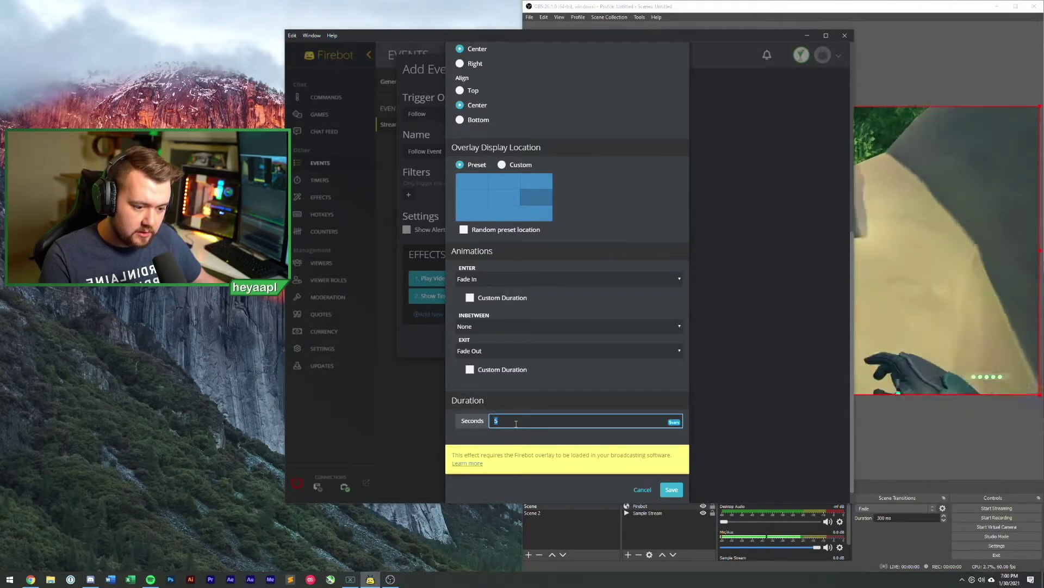
type("6")
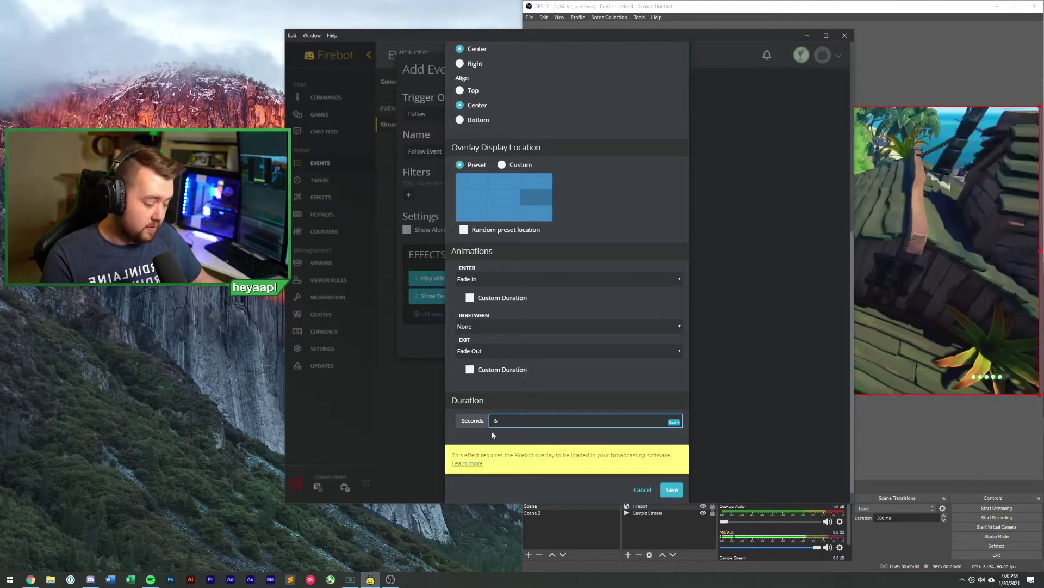
key("BackSpace")
type("120")
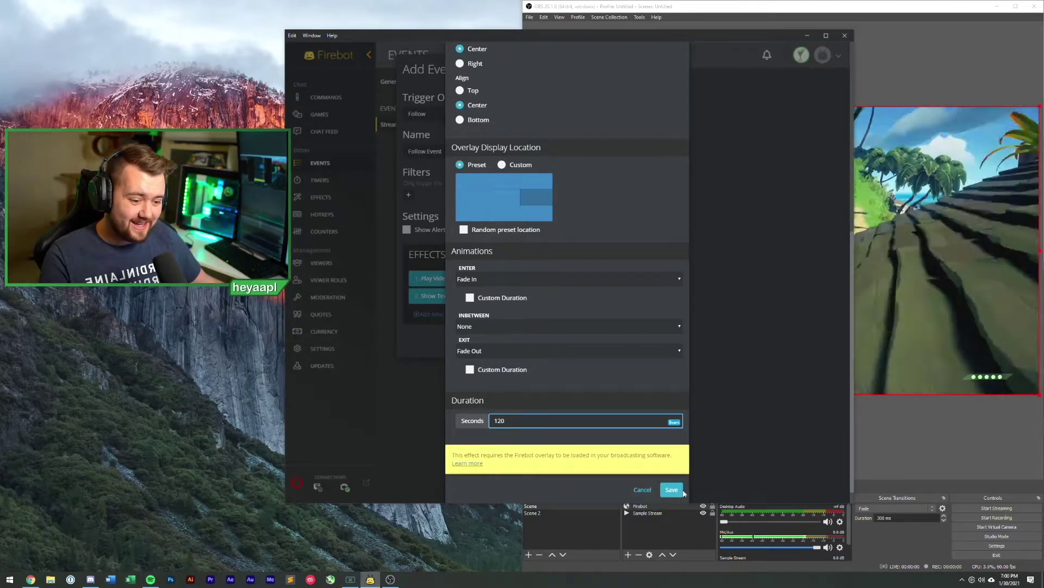
left_click(671, 489)
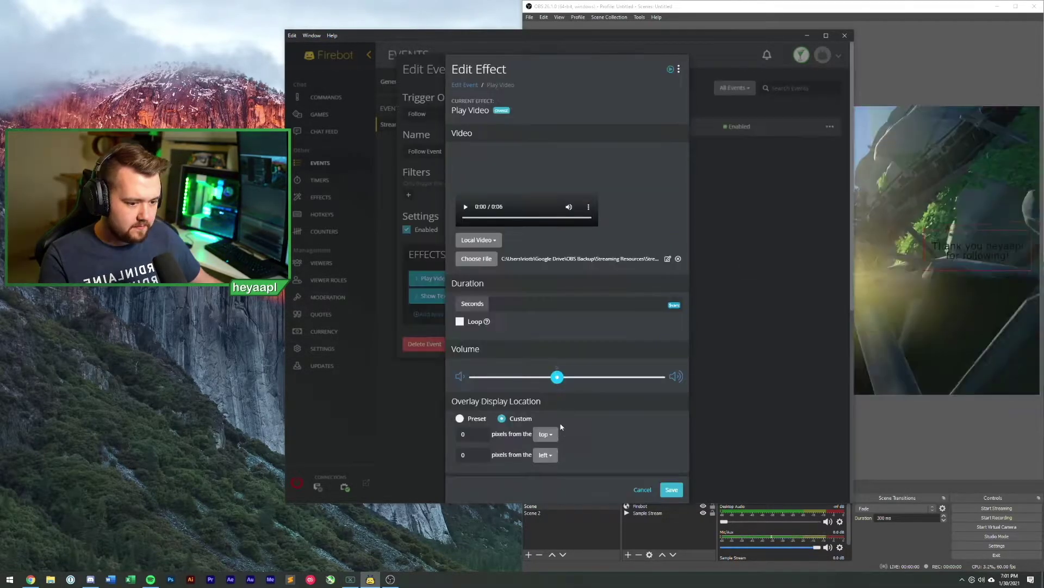
Set the Play Video effect's custom overlay position to be measured from the top and right, and test it
scroll(612, 438, "down", 5)
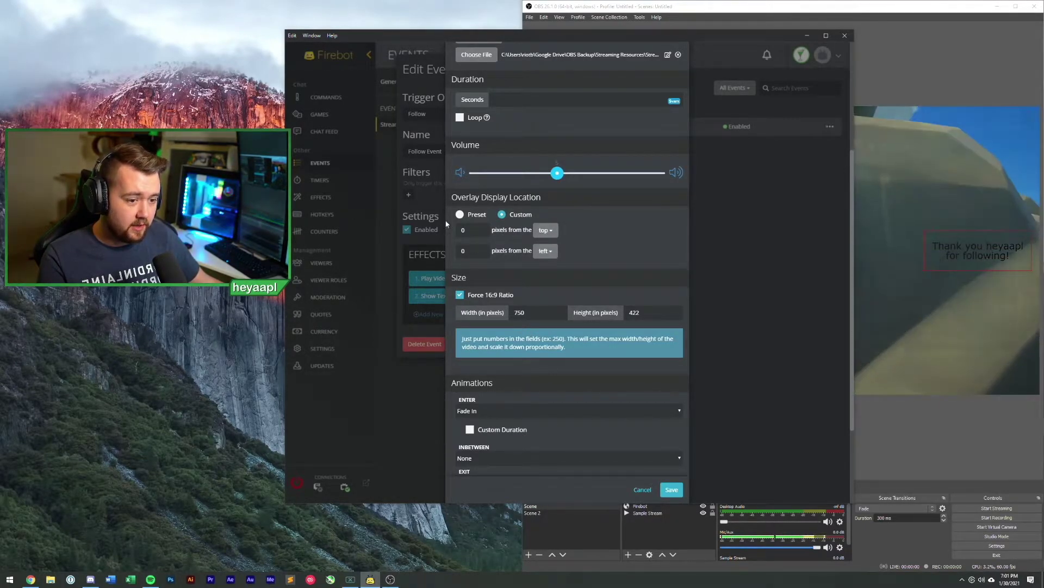
left_click(544, 231)
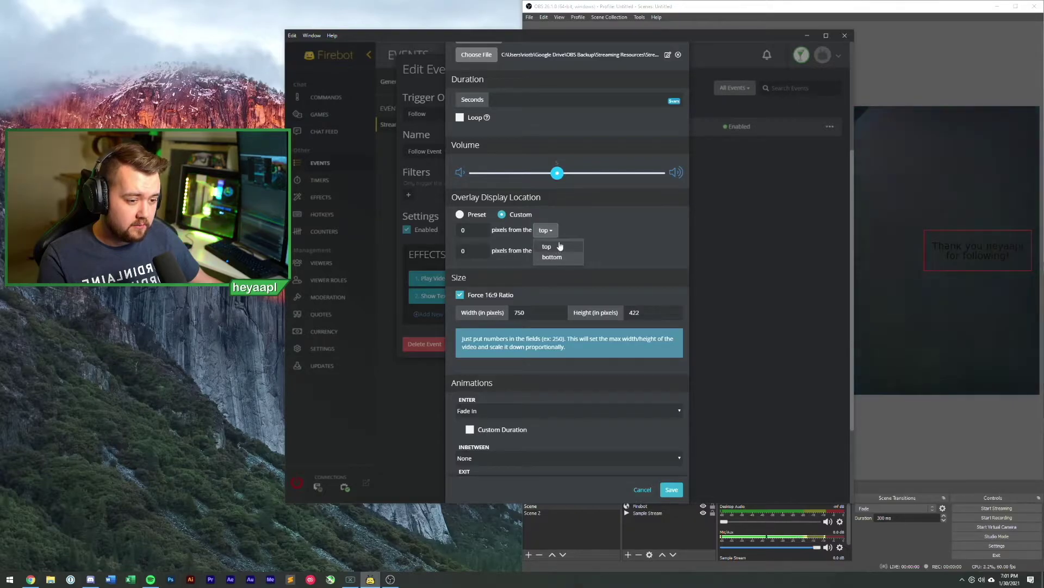
left_click(575, 222)
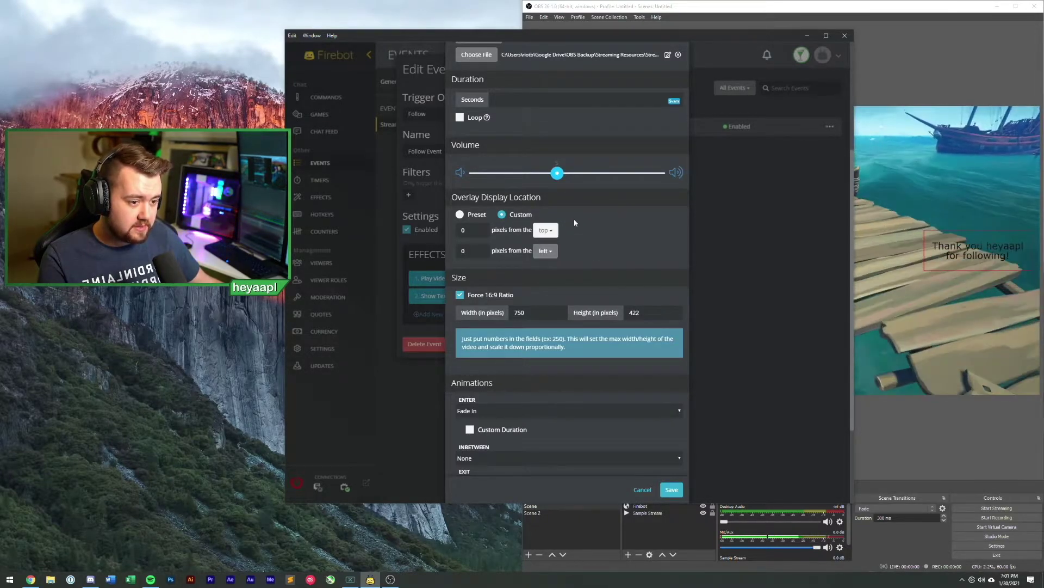
left_click(546, 251)
left_click(546, 277)
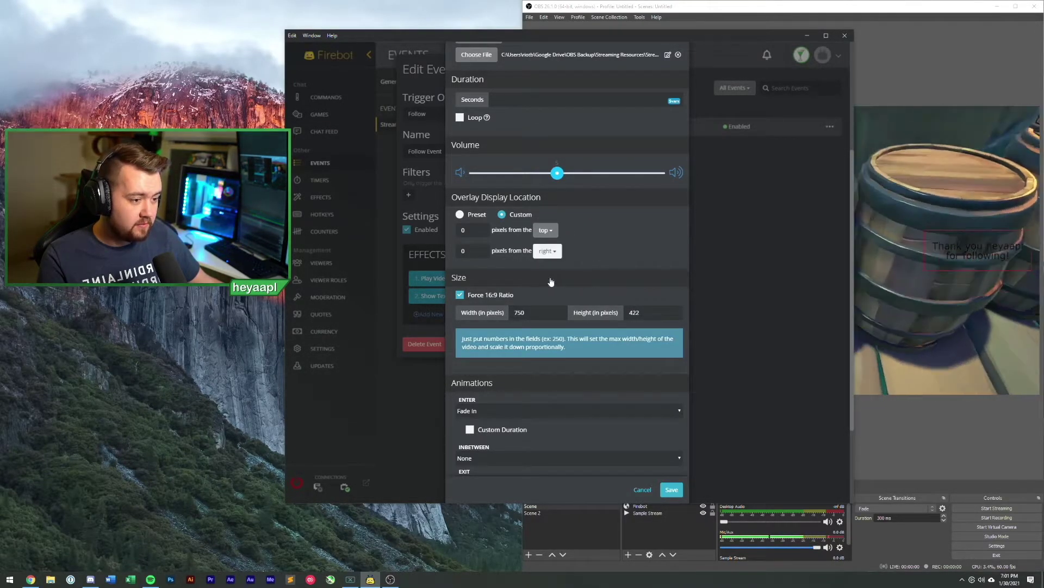
scroll(660, 259, "up", 2)
scroll(660, 259, "up", 3)
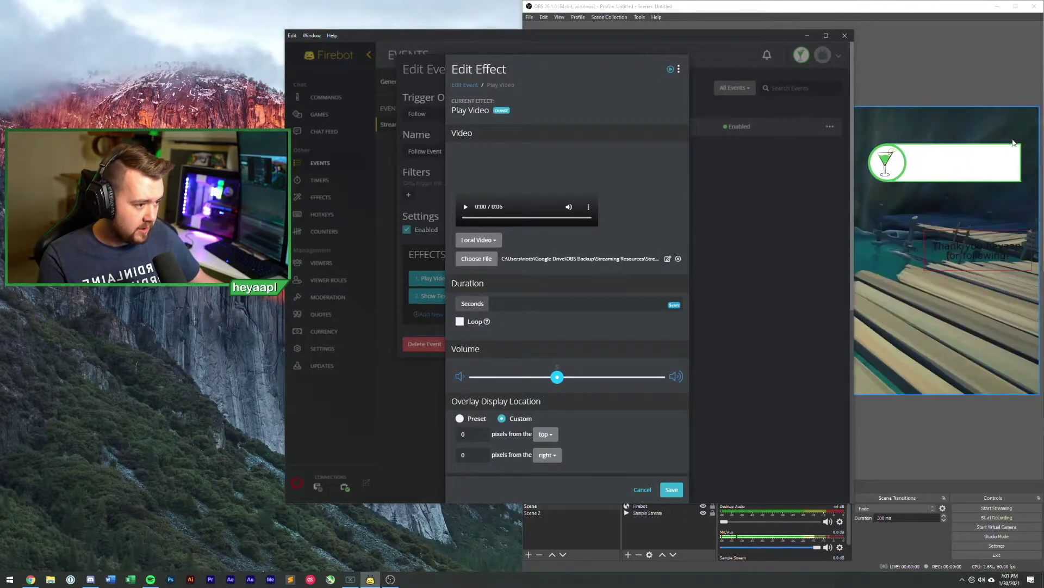
Try video offsets of -25, -35 and -45 pixels from the right, testing each on the overlay
scroll(662, 318, "down", 1)
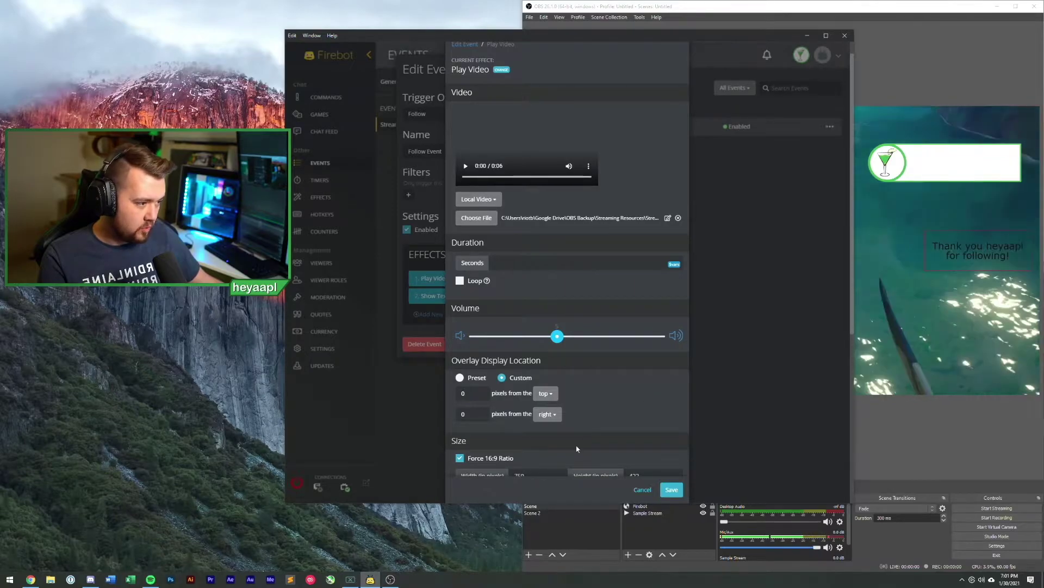
left_click(471, 419)
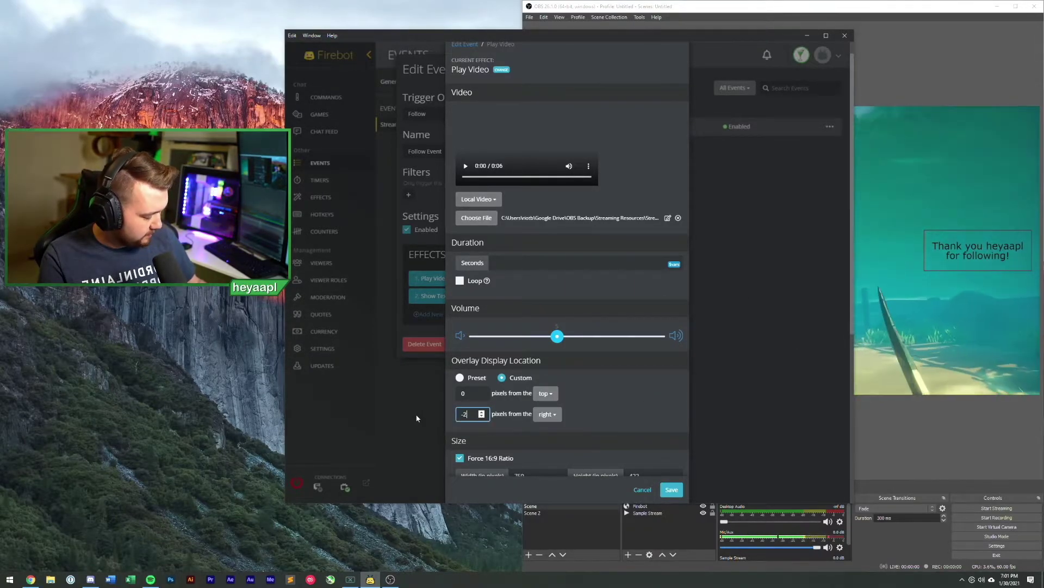
scroll(510, 234, "up", 1)
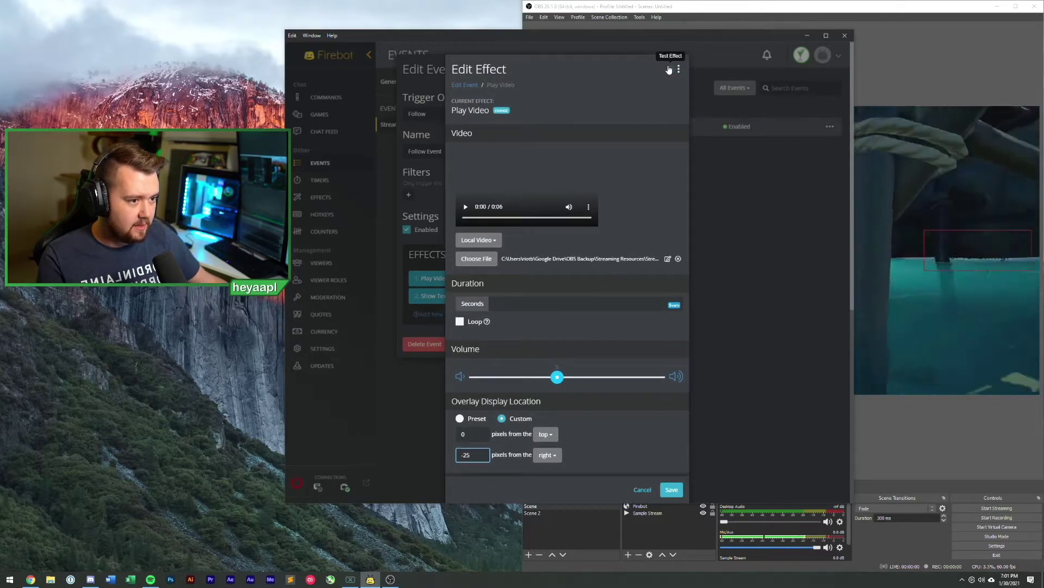
left_click(669, 70)
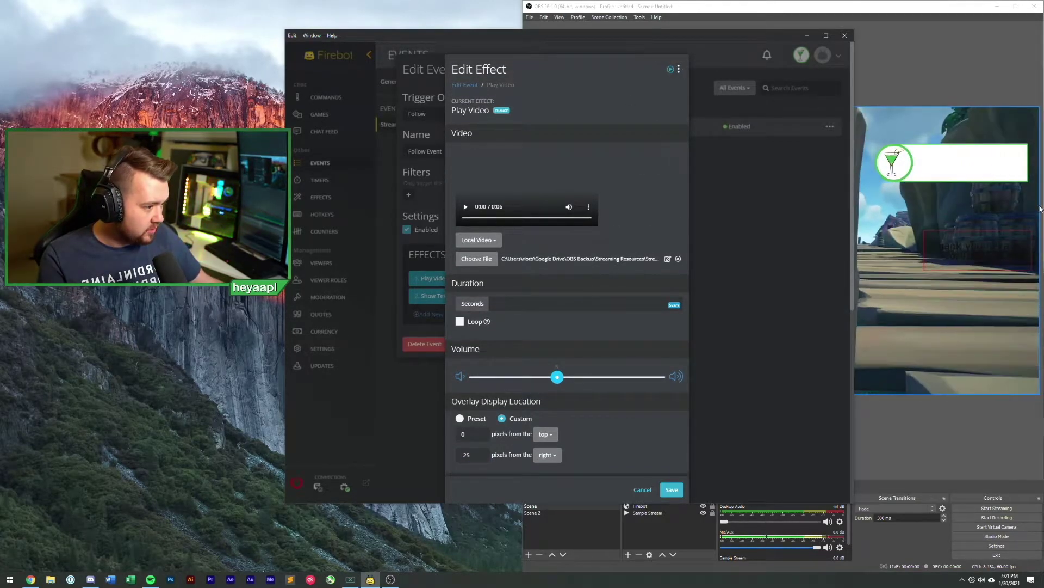
double_click(465, 453)
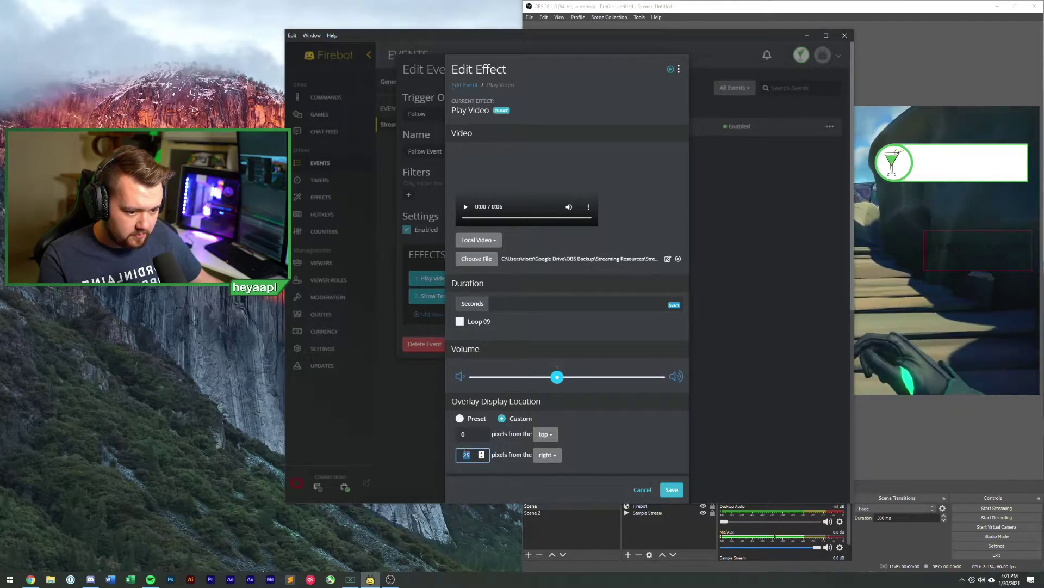
type("35")
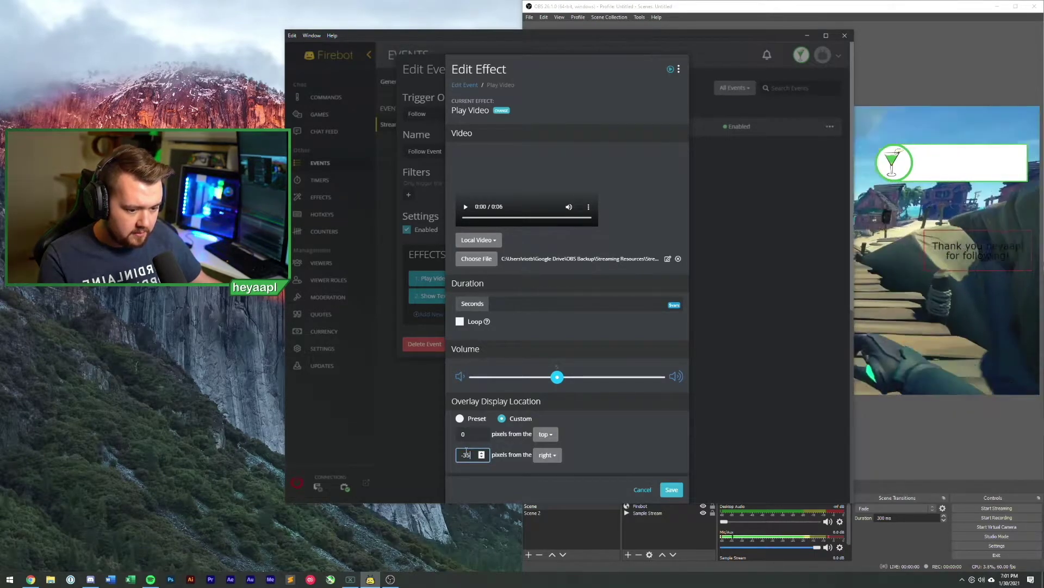
left_click(671, 70)
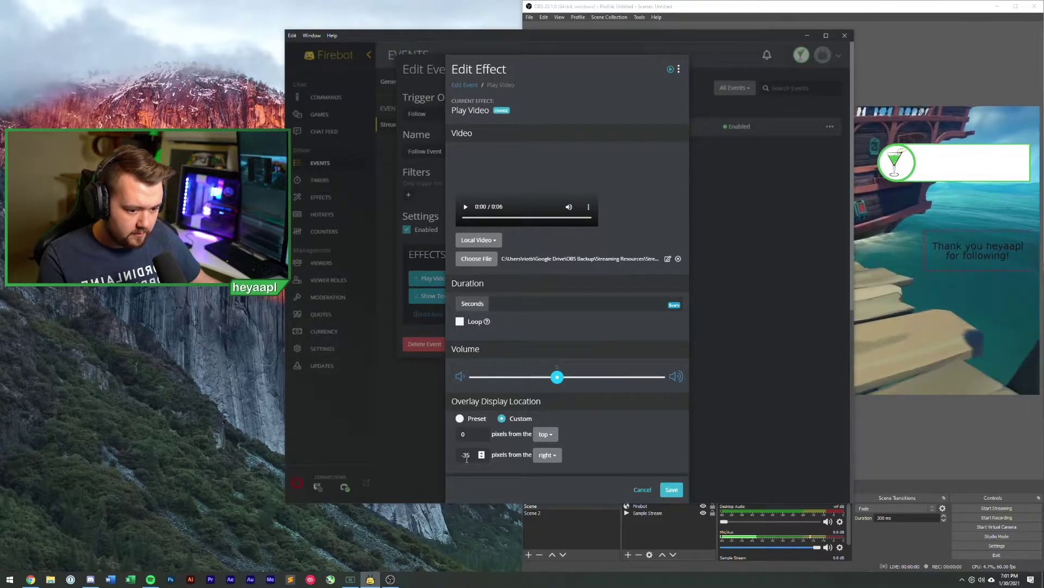
left_click(465, 455)
left_click(670, 69)
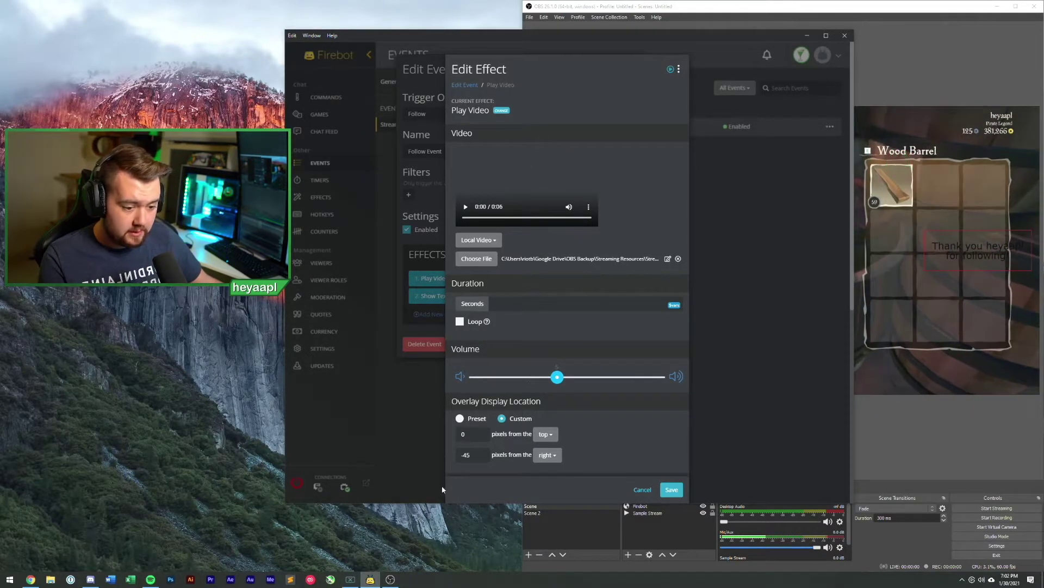
Set the video's offset from the right to -55 pixels and test the effect on the overlay
left_click(467, 454)
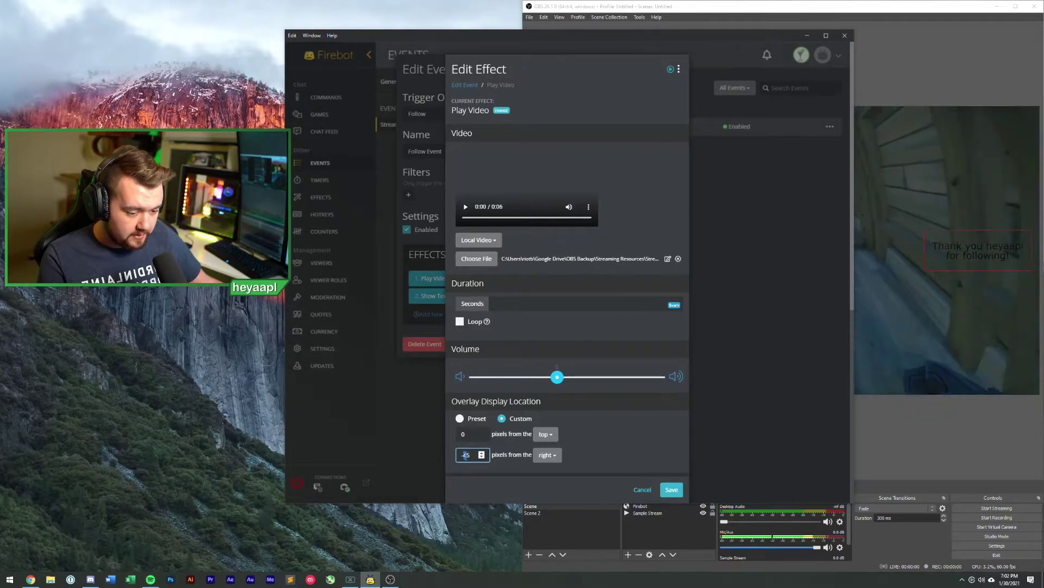
key("BackSpace")
type("5")
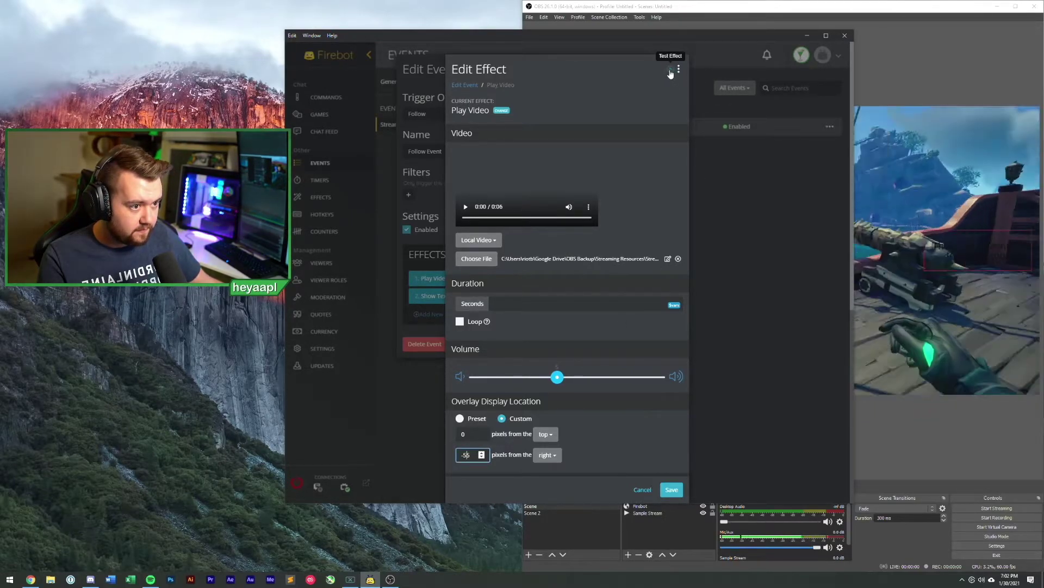
left_click(671, 70)
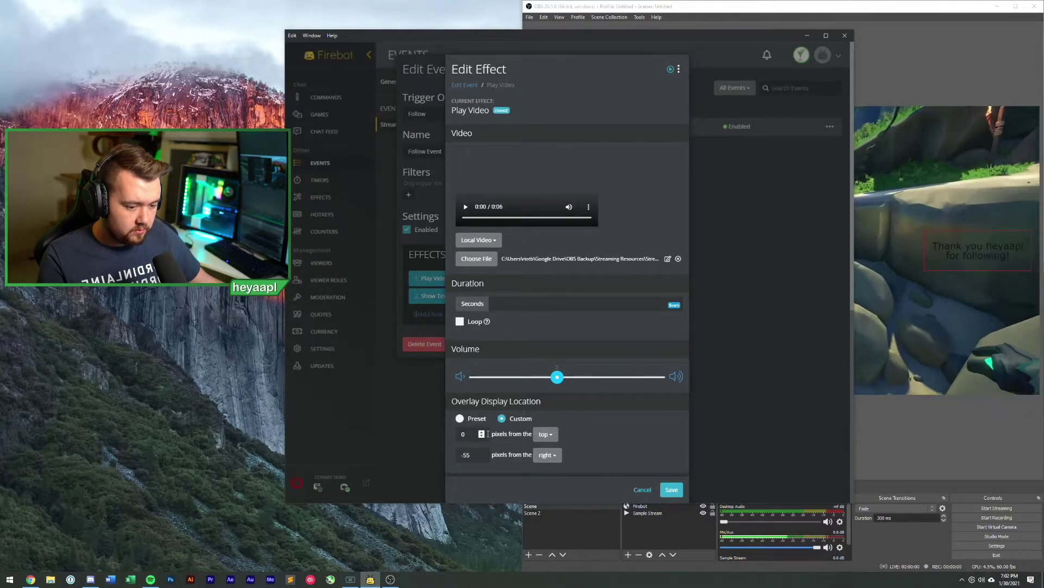
Try video offsets of 250 and 350 pixels from the top, testing each on the overlay
left_click(460, 434)
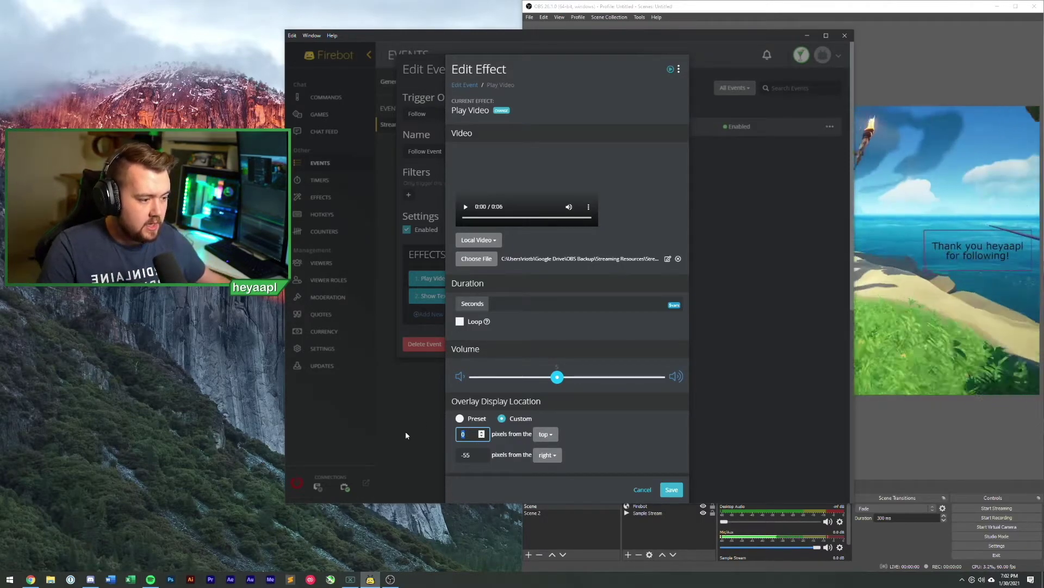
type("250")
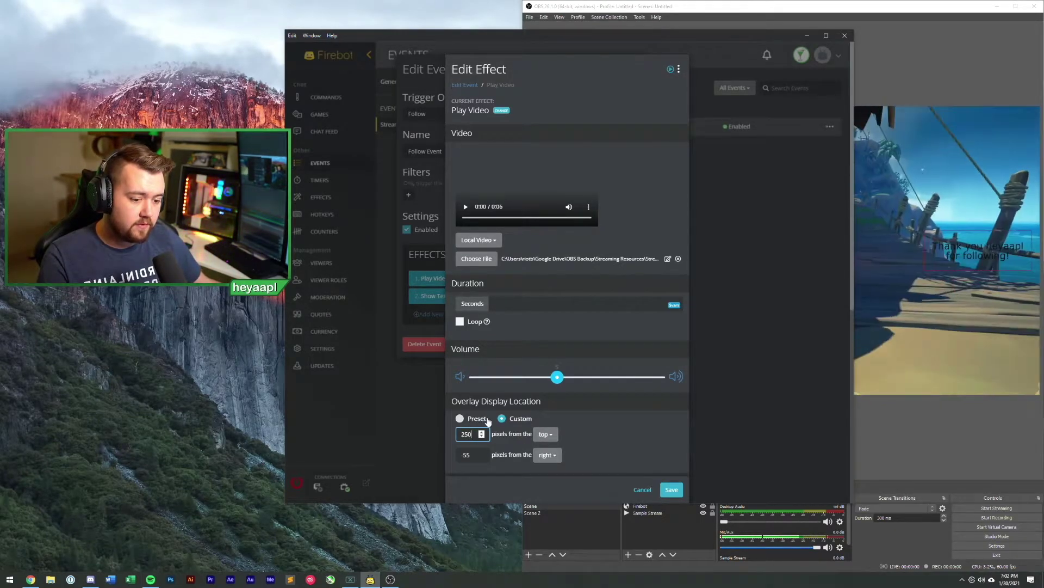
left_click(672, 70)
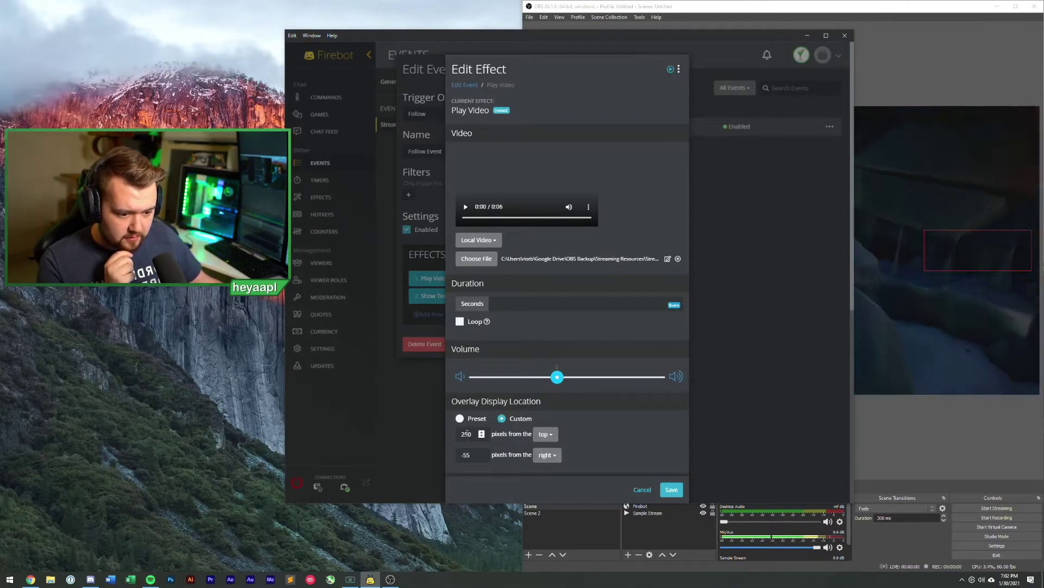
key("BackSpace")
type("3")
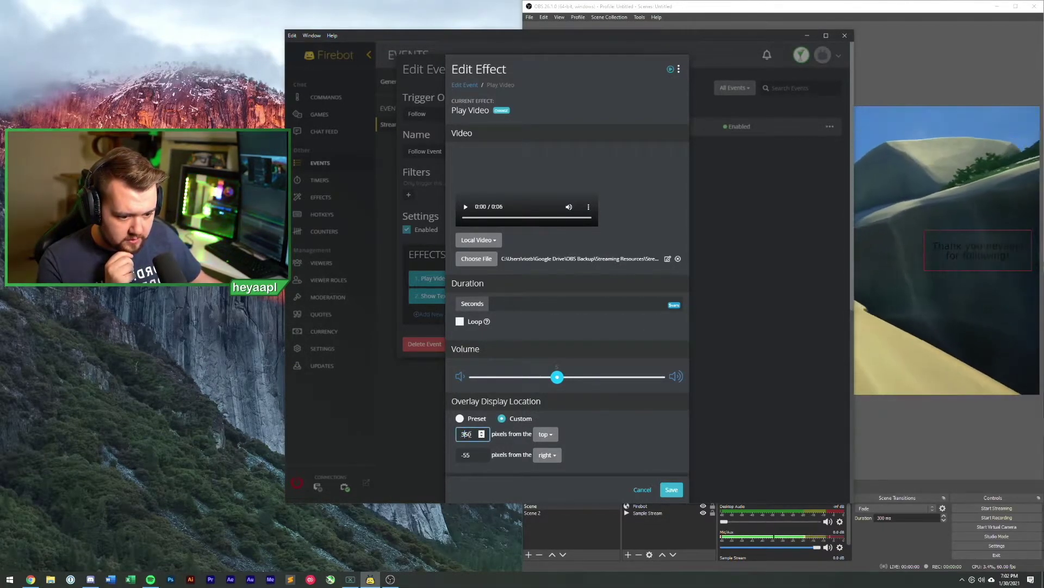
left_click(671, 70)
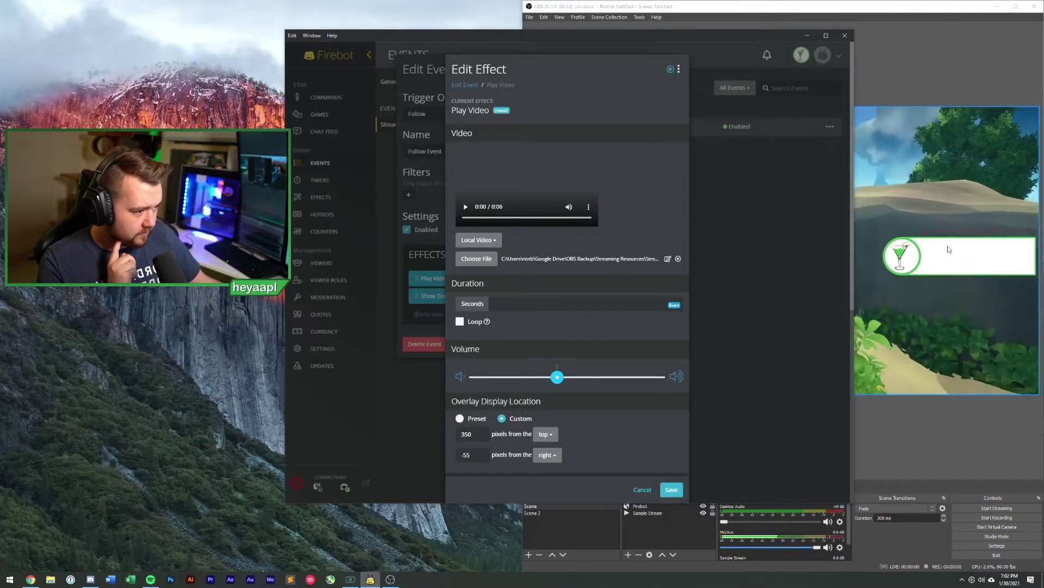
Fine-tune the video's offset from the top to 335 and finally 325 pixels, testing the effect on the overlay
left_click(466, 436)
double_click(467, 435)
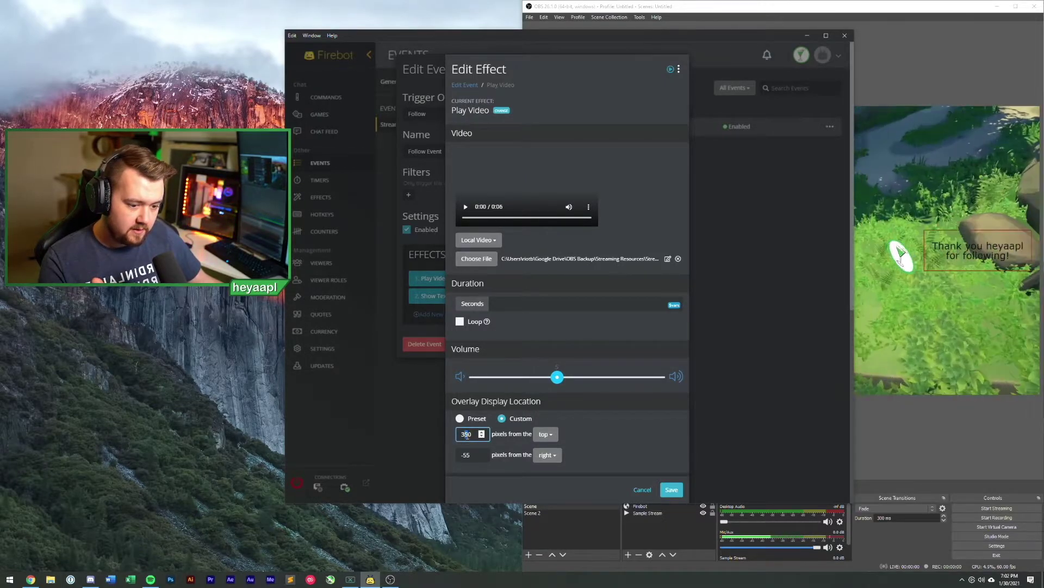
type("335")
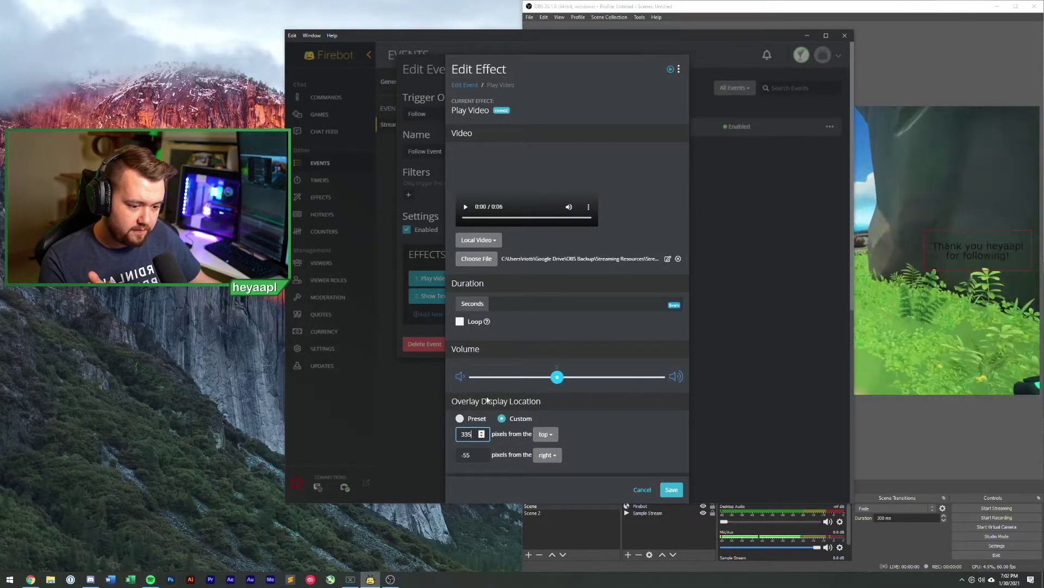
left_click(671, 70)
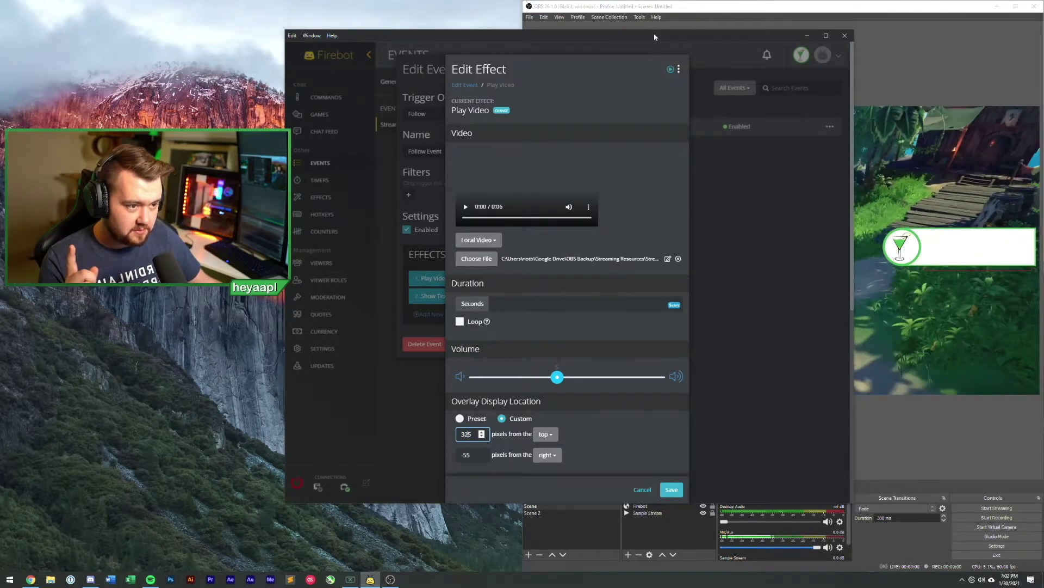
Test the video effect, set its offset from the top to 330 pixels and save it
left_click(671, 70)
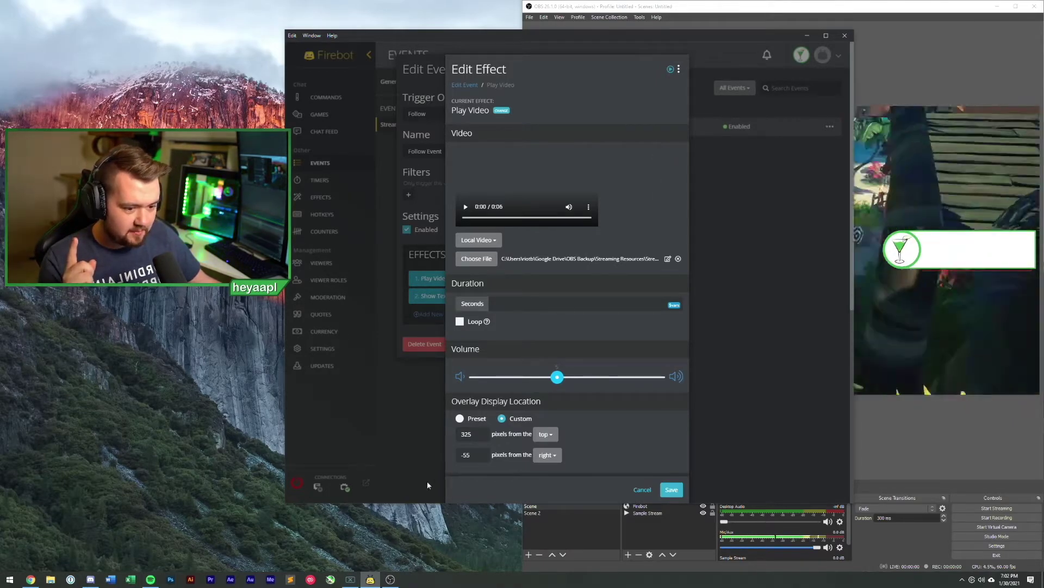
double_click(466, 433)
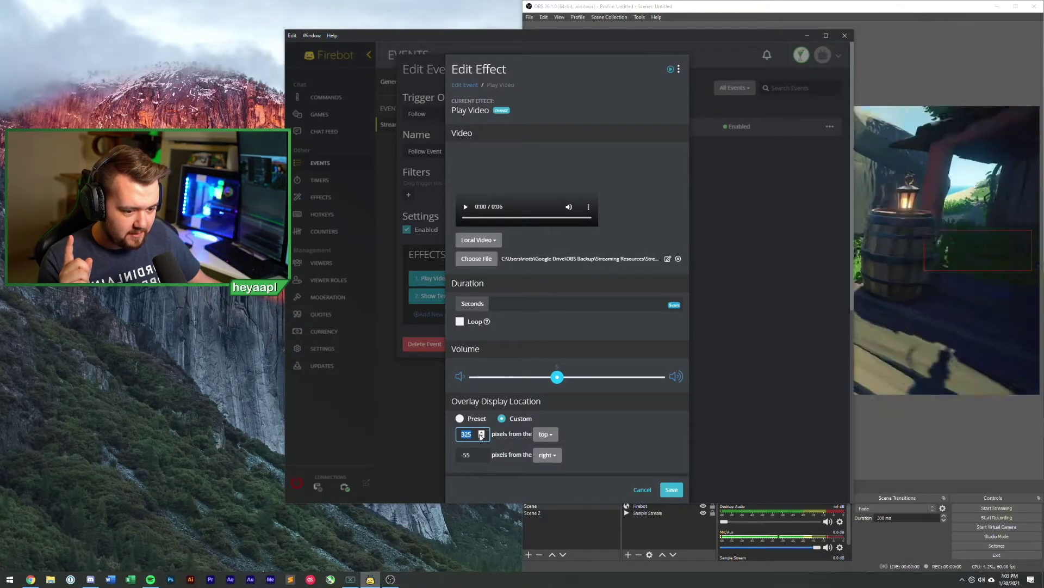
type("330")
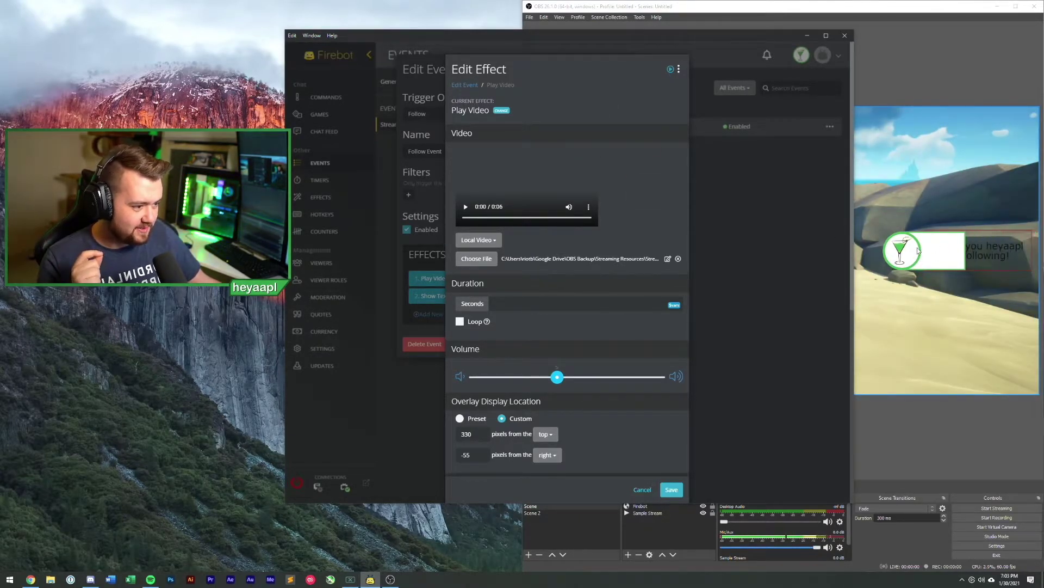
left_click(672, 489)
Set the Show Text container height to 140 pixels, save the effect and test both effects together on the overlay
left_click(545, 299)
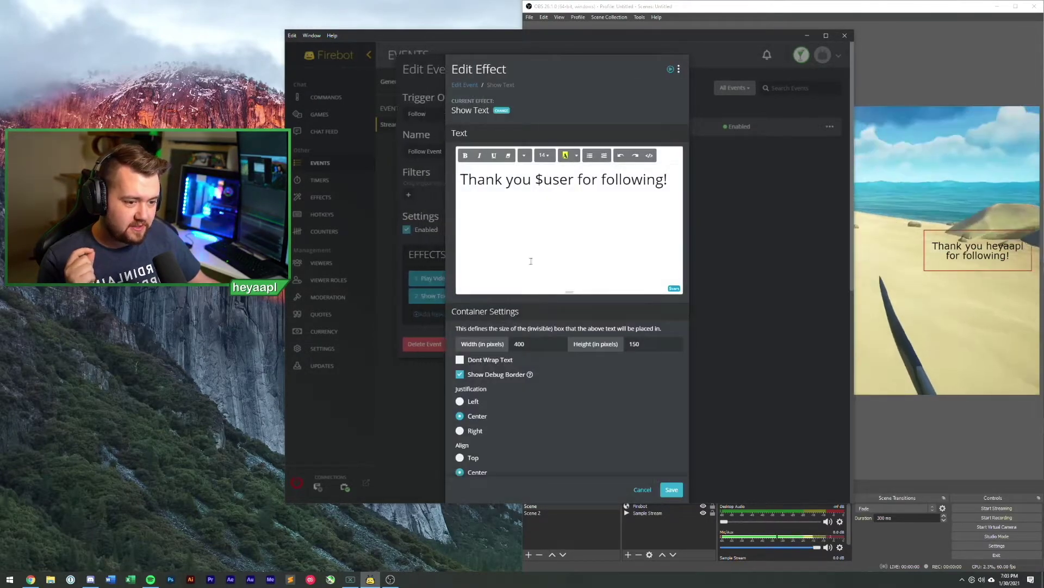
left_click(633, 344)
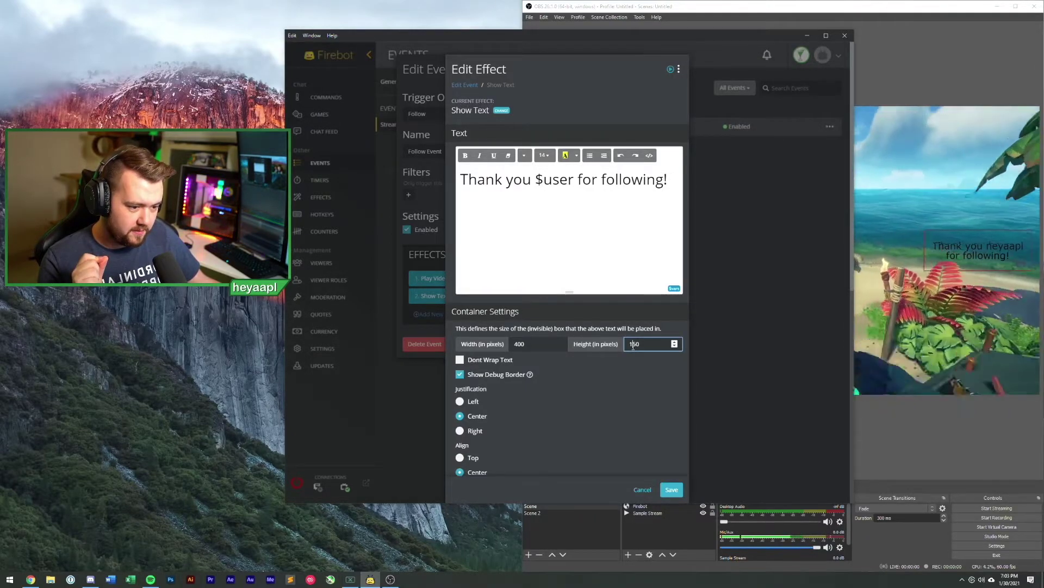
double_click(644, 343)
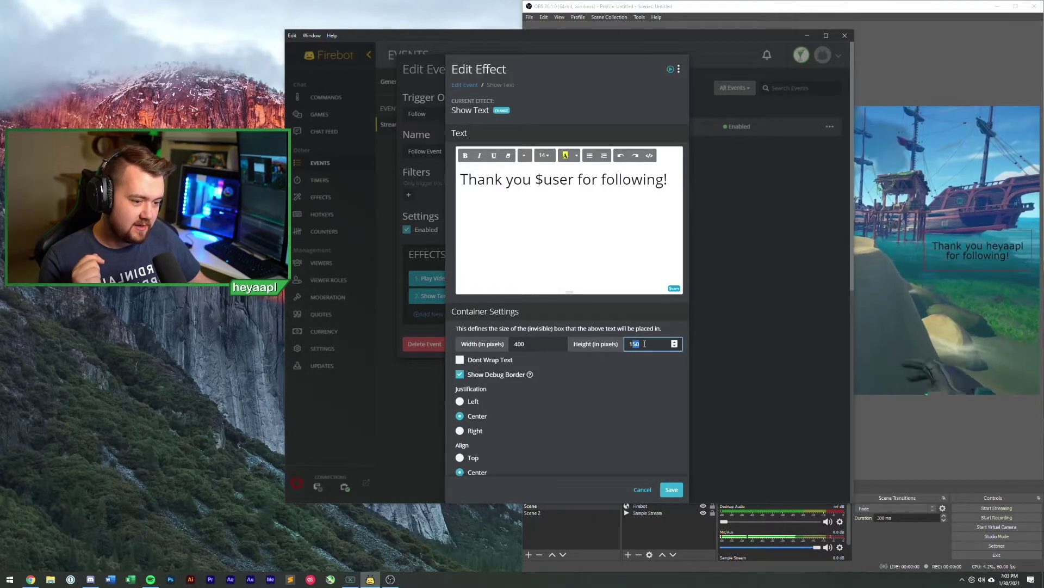
type("140")
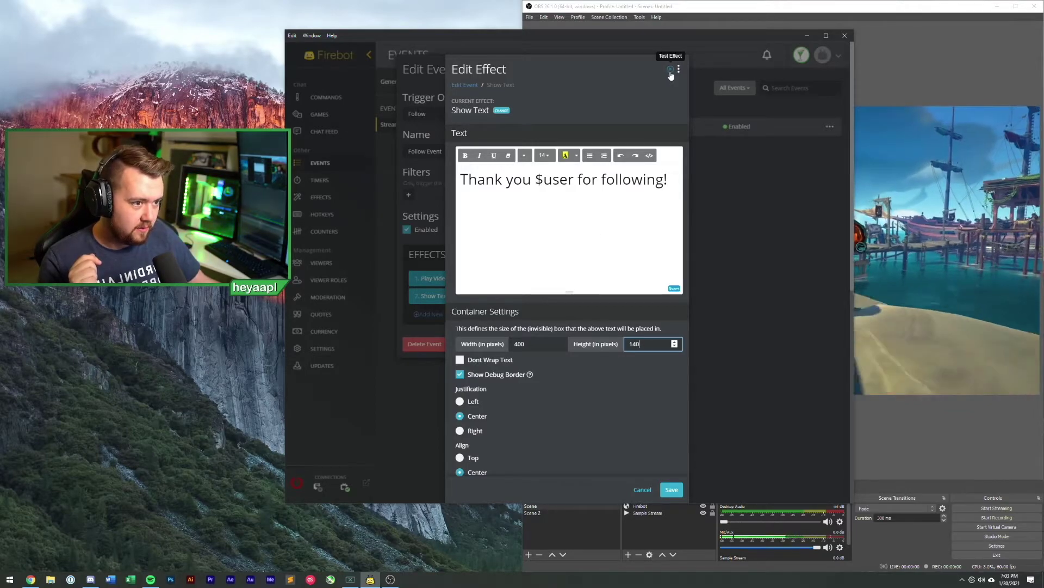
left_click(670, 72)
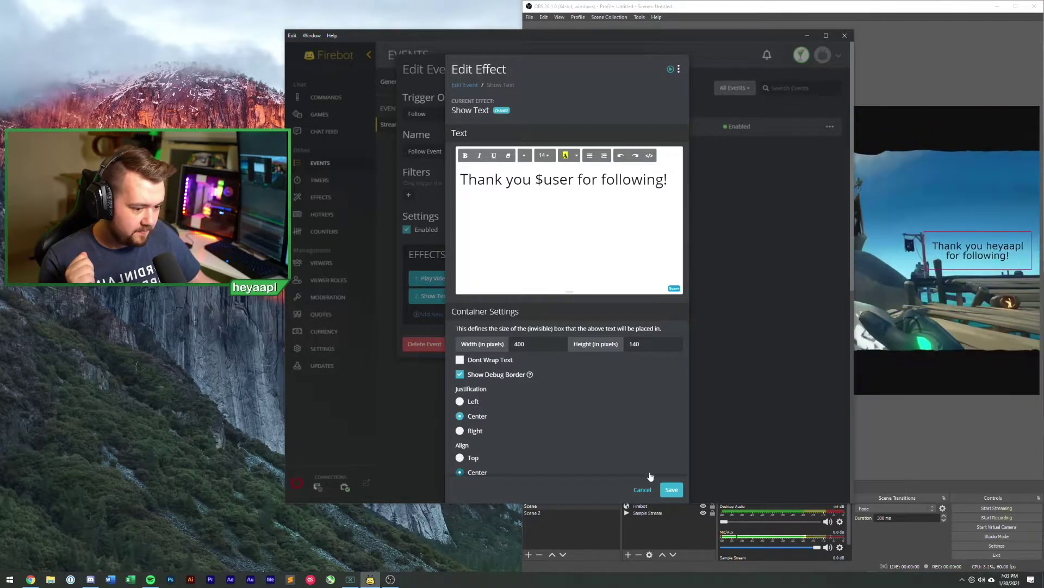
left_click(672, 489)
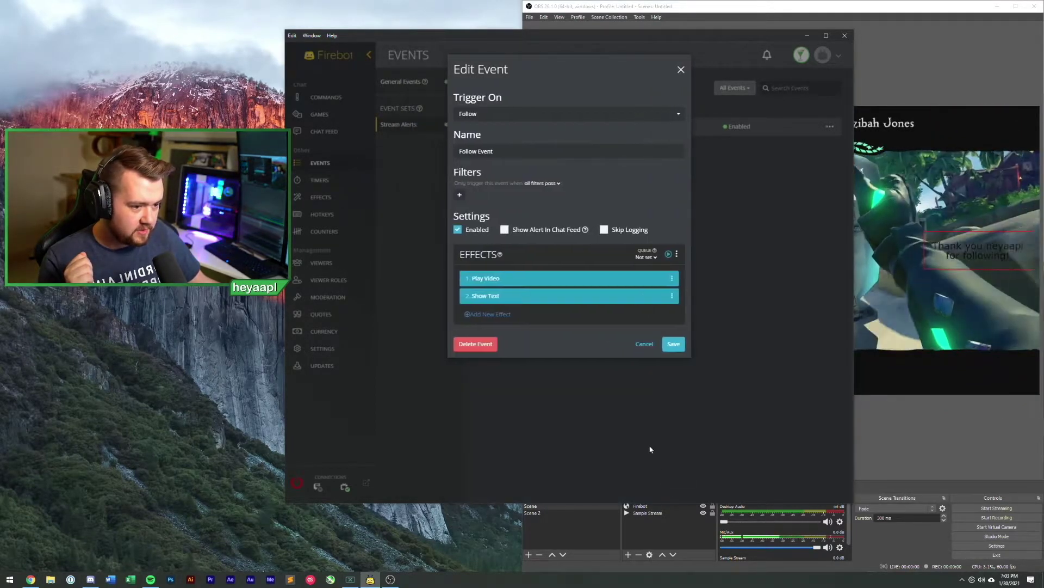
left_click(669, 257)
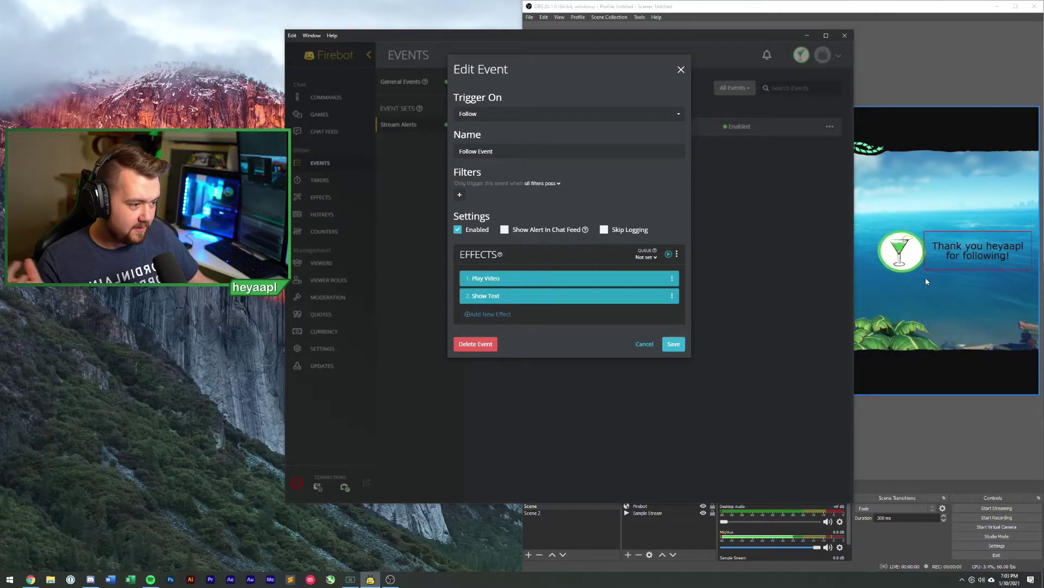
Turn off the debug border of the Show Text effect and save both the effect and the follow event
left_click(602, 302)
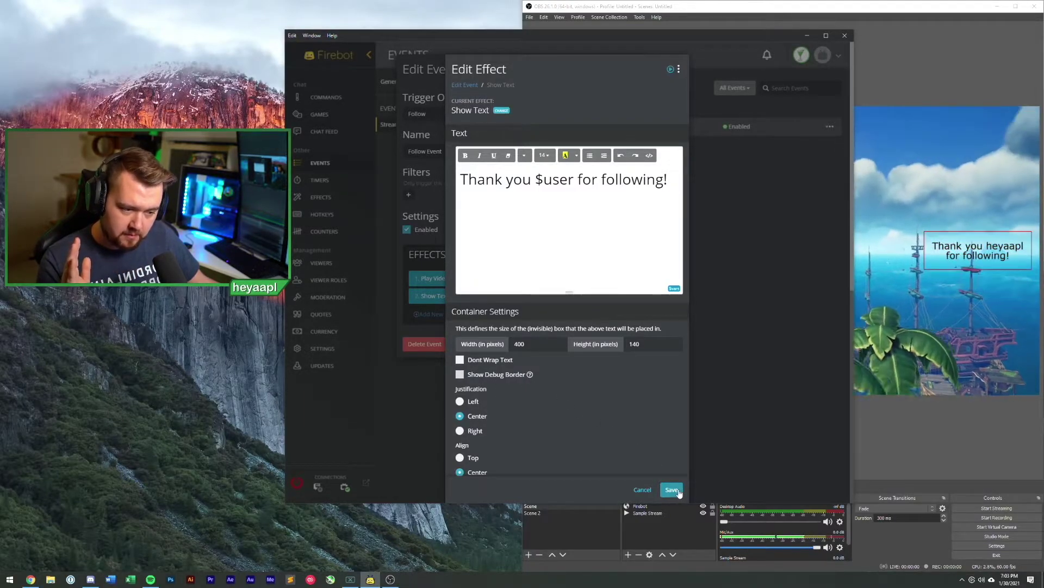
left_click(672, 489)
left_click(674, 344)
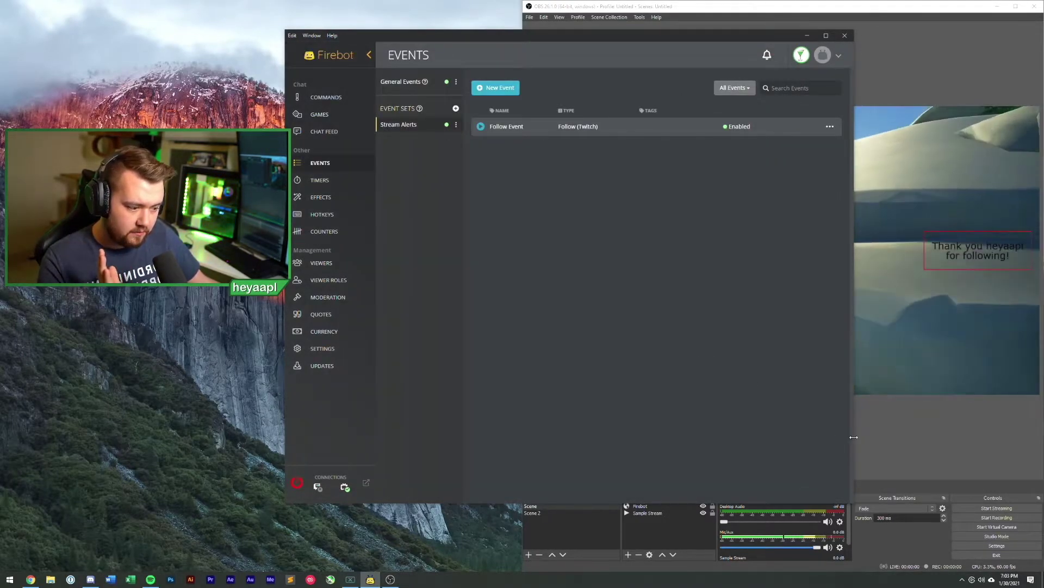
Switch to OBS and refresh the cache of the Firebot browser source to clear the lingering text
left_click(898, 443)
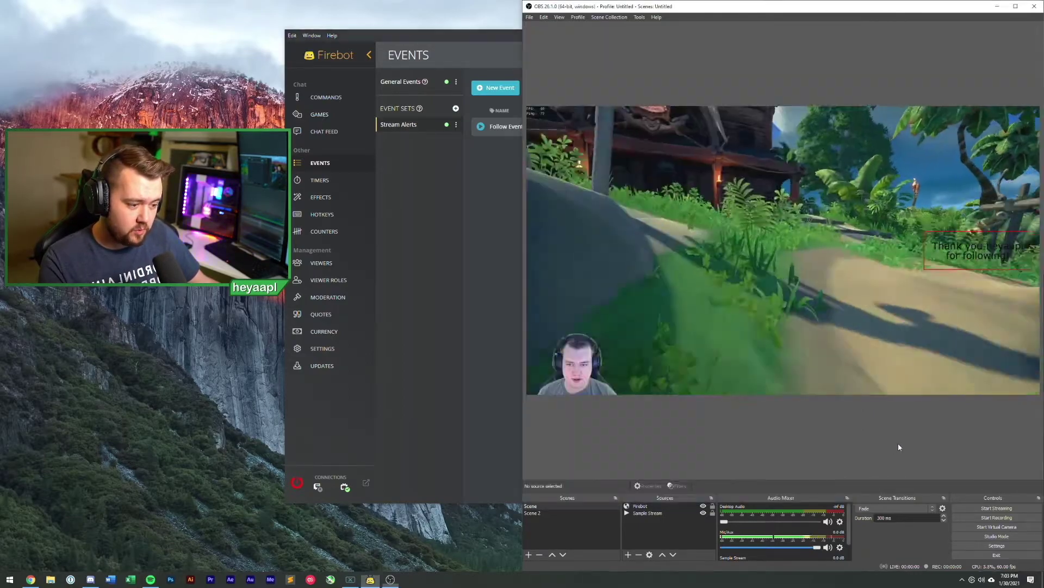
left_click(673, 507)
double_click(673, 505)
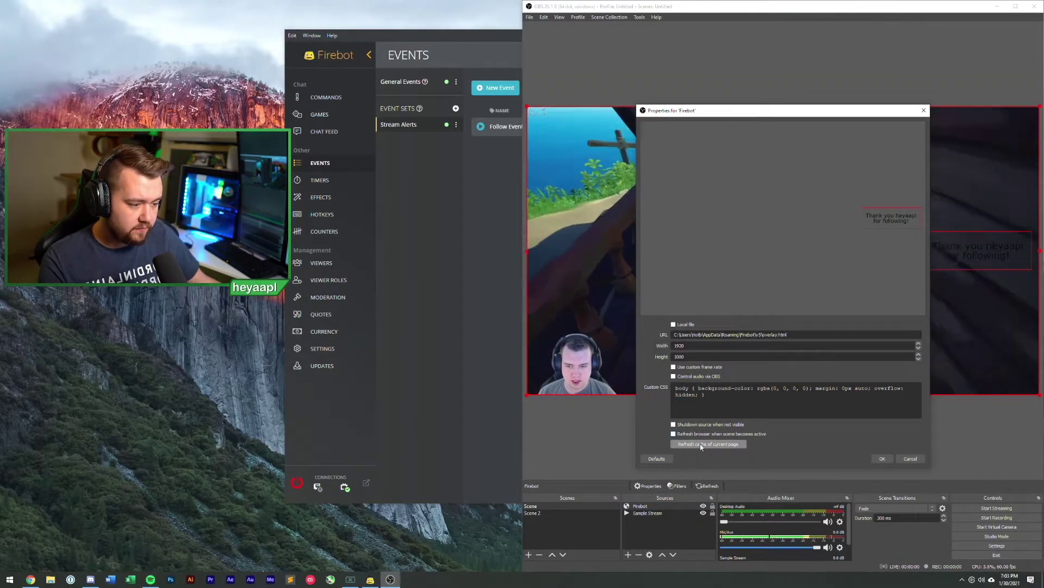
left_click(883, 459)
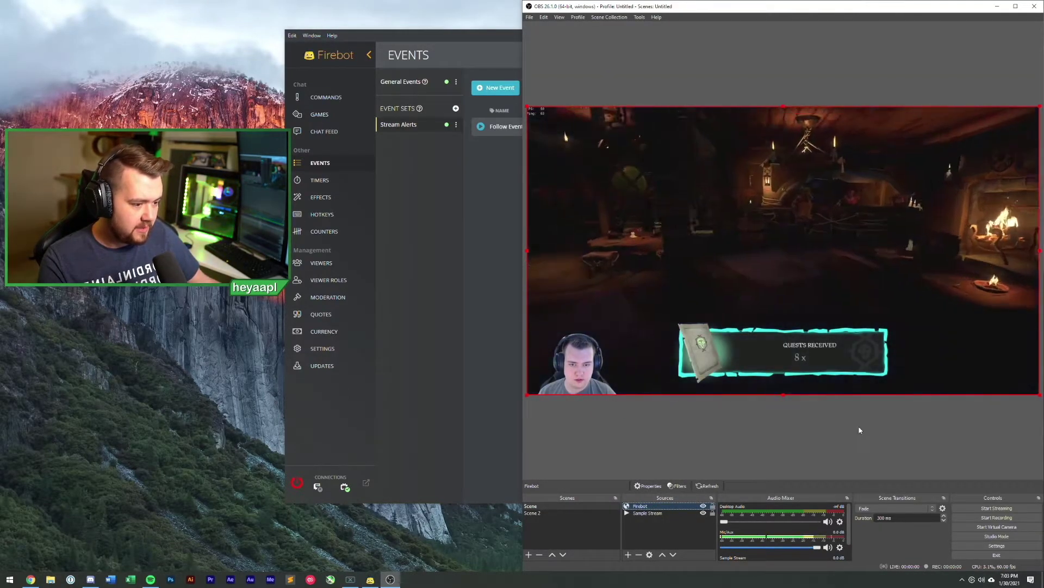
Switch back to Firebot, reopen the follow event and set the Show Text duration to 5 seconds
left_click(511, 354)
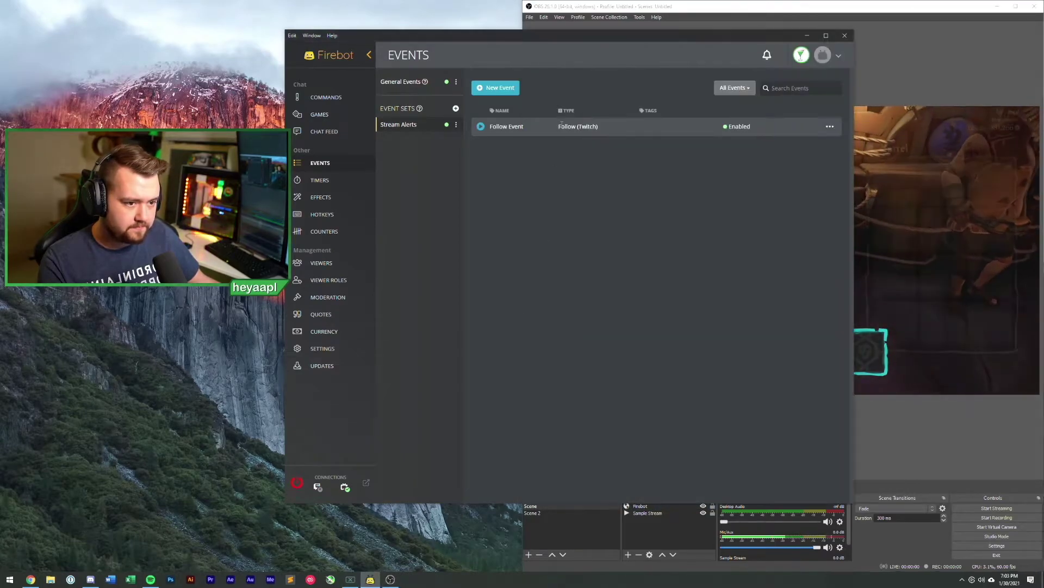
left_click(830, 126)
left_click(805, 134)
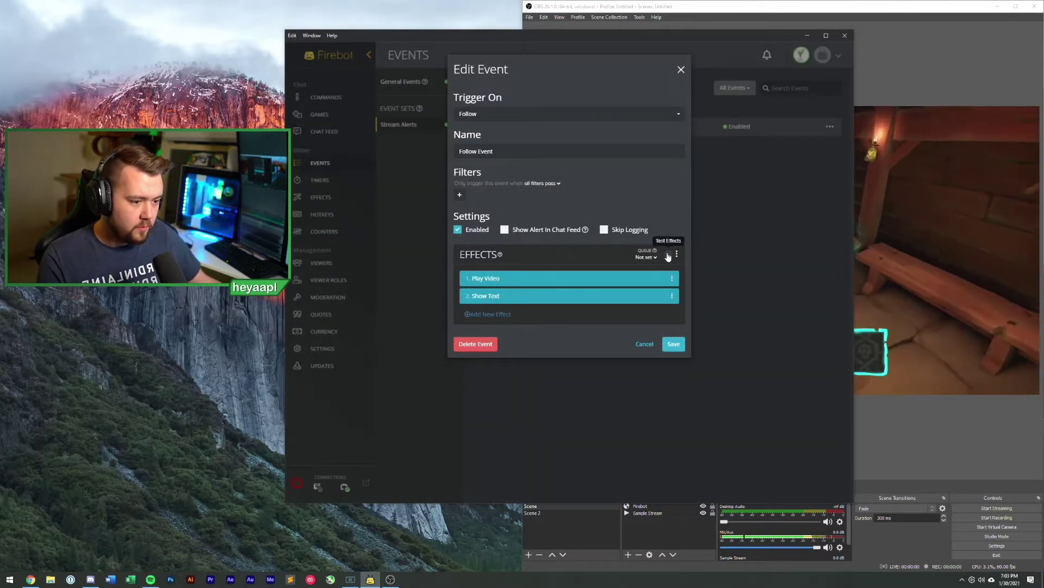
left_click(623, 297)
scroll(534, 424, "down", 10)
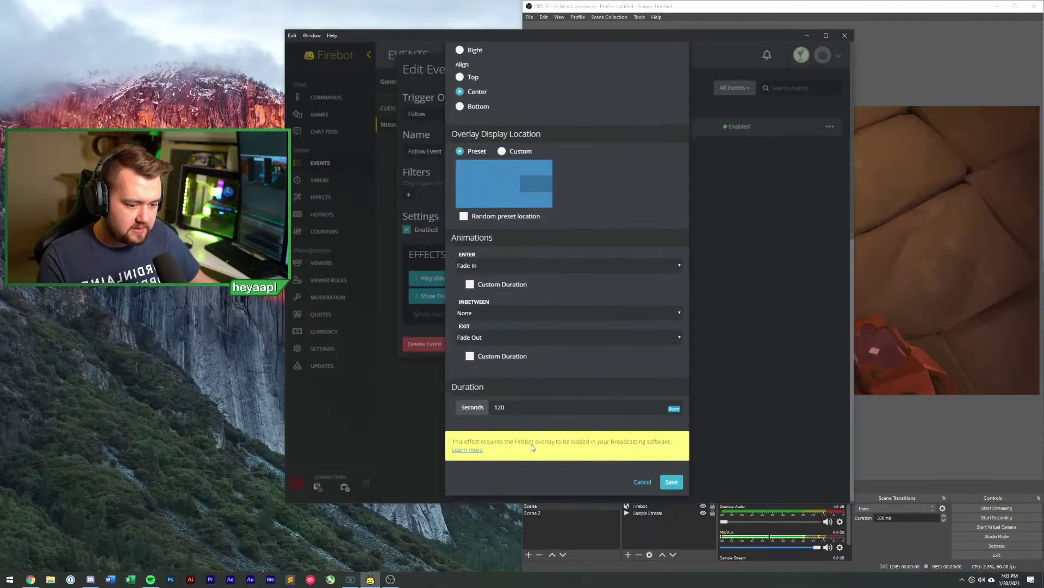
left_click_drag(537, 408, 485, 402)
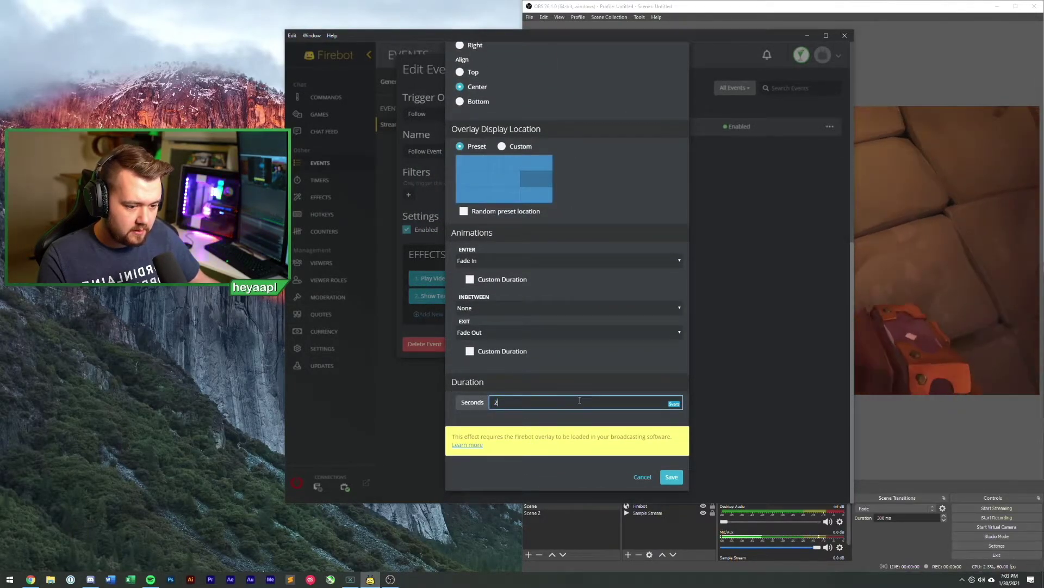
left_click(663, 477)
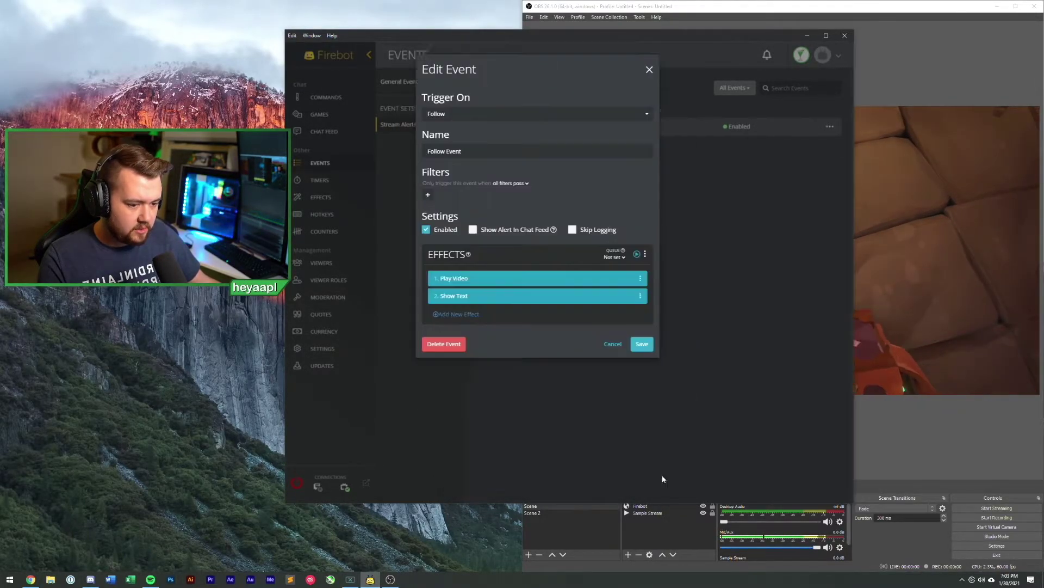
Check the alert video's length in the Play Video effect and test all effects of the event
left_click(533, 283)
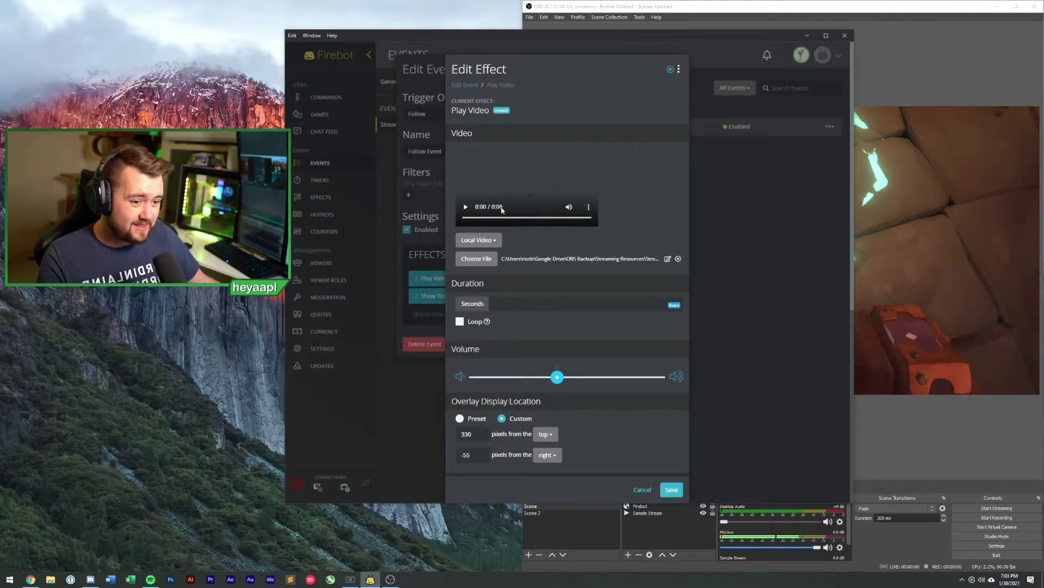
left_click(672, 490)
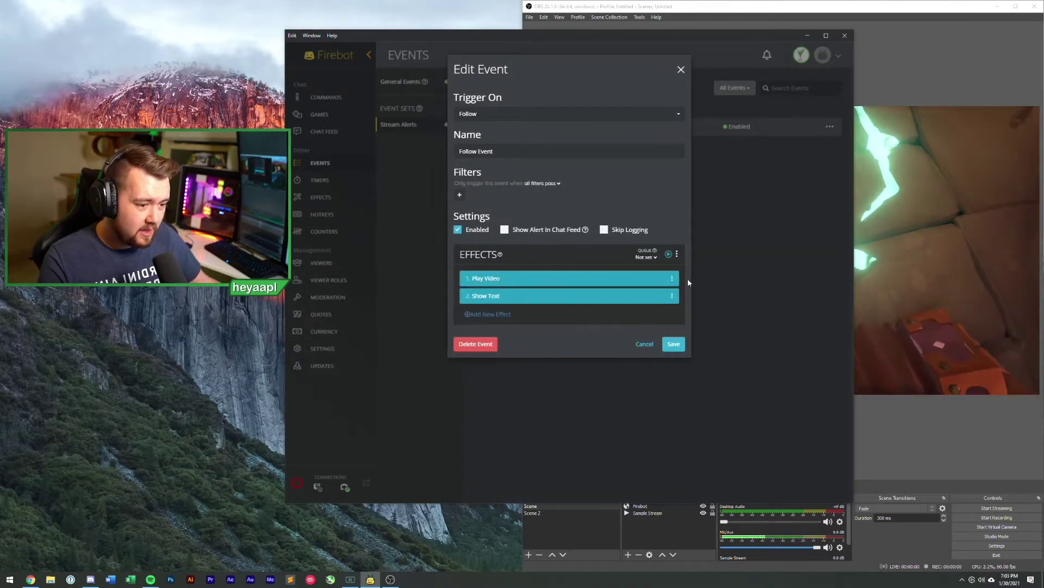
left_click(670, 256)
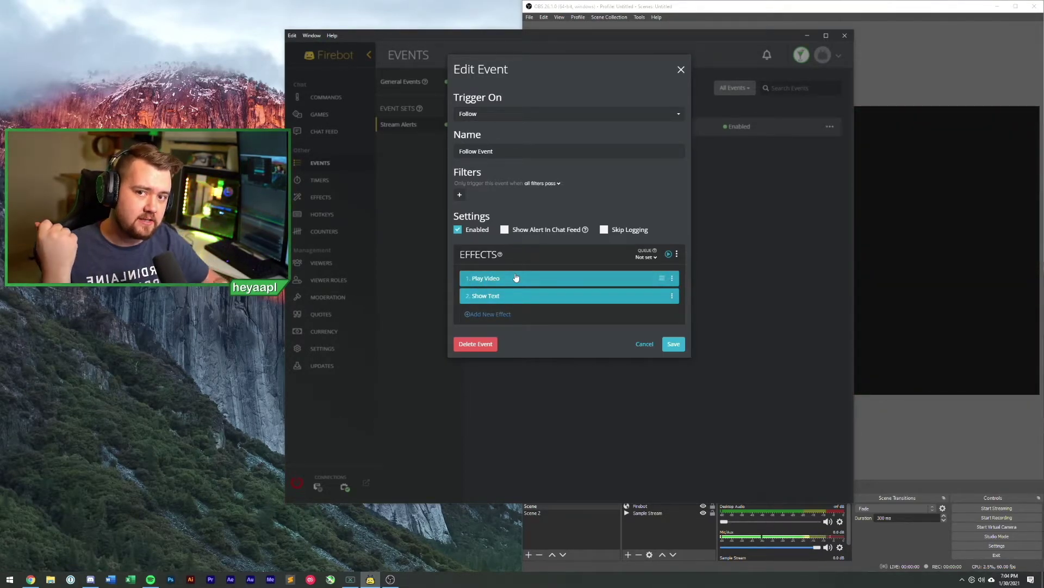
Add a 1.5-second Delay effect between Play Video and Show Text, and test the event's effects
left_click(494, 314)
type("delayg")
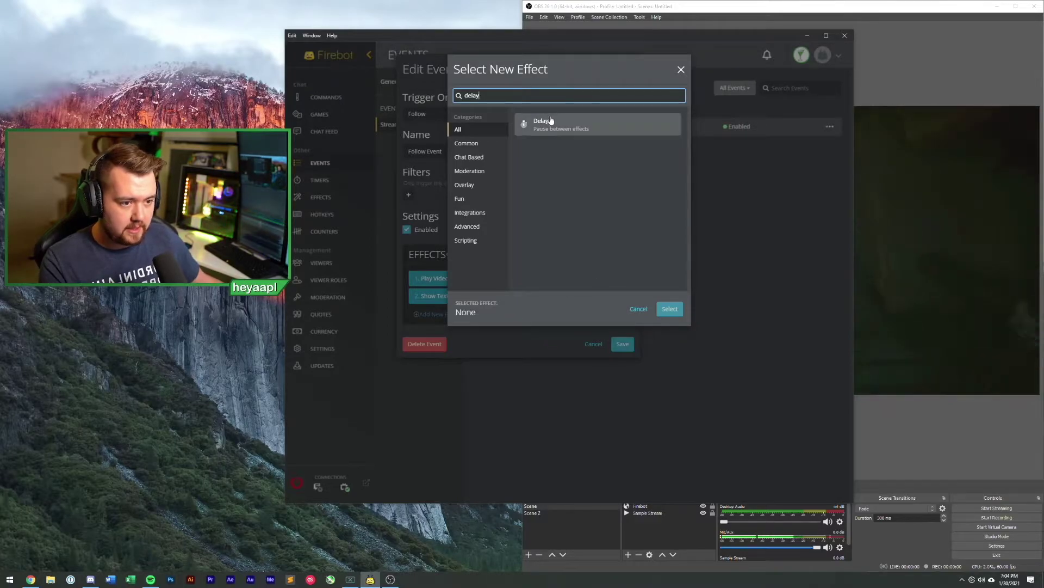
left_click(551, 120)
left_click(664, 306)
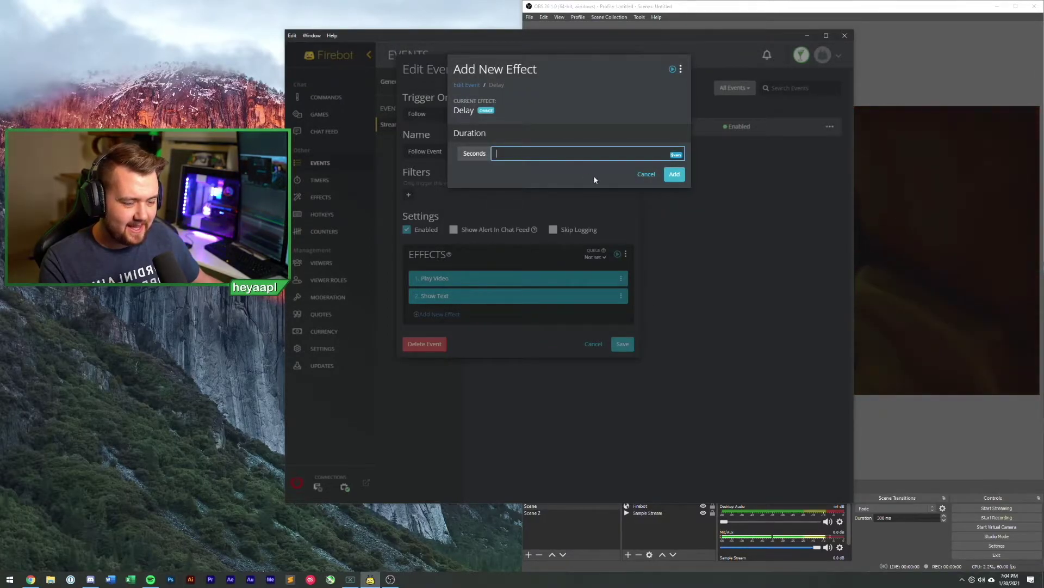
type("1.5")
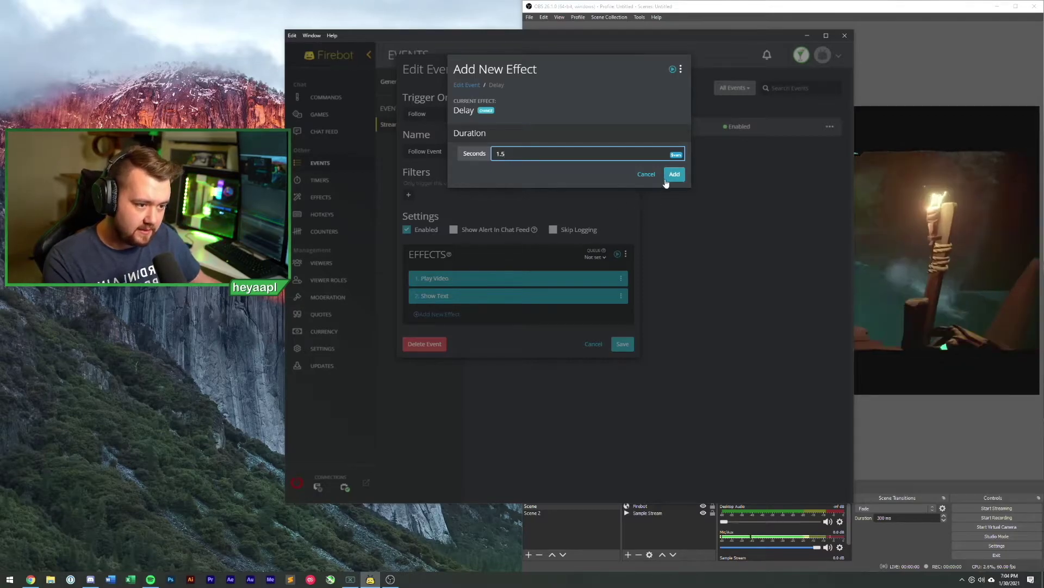
left_click(675, 174)
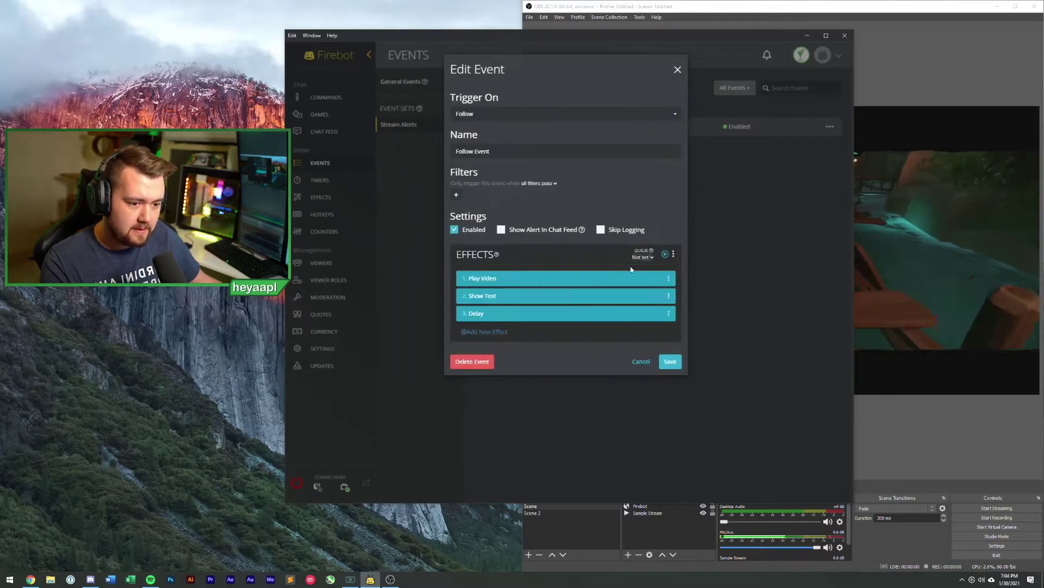
left_click_drag(663, 313, 664, 295)
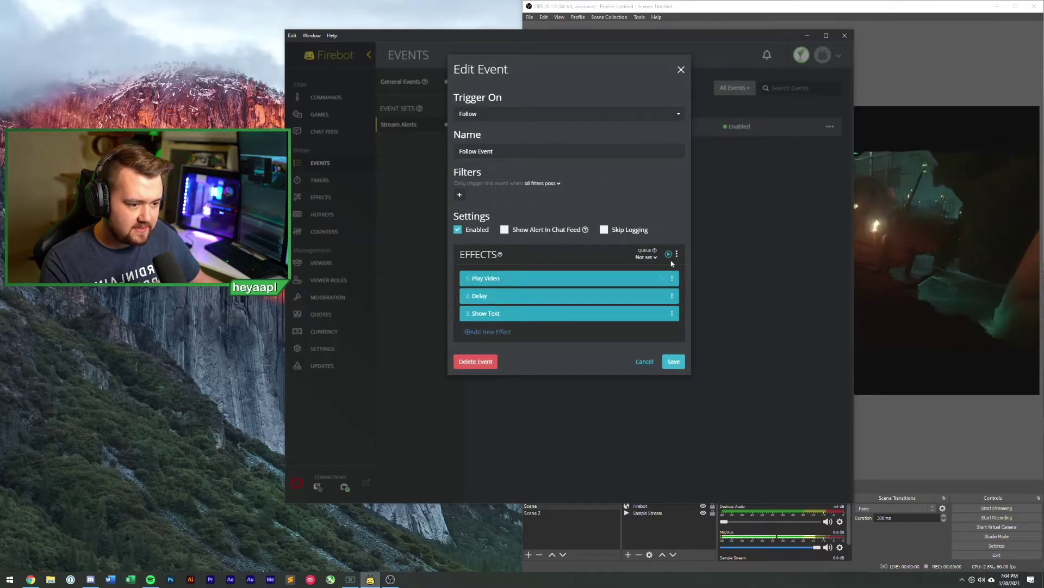
left_click(667, 258)
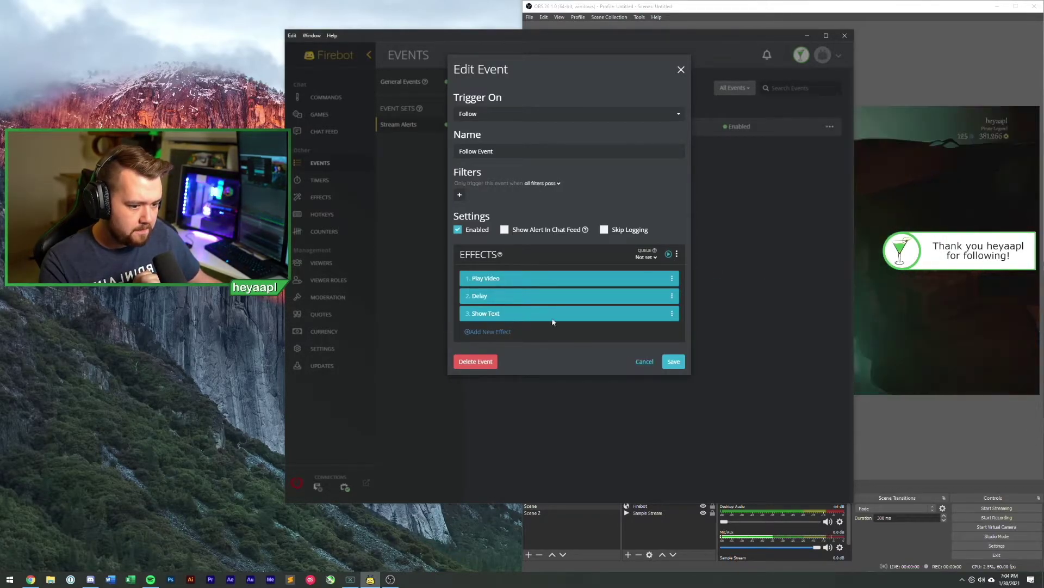
Set the Show Text duration to 3 seconds, save the effect and test the whole alert sequence
left_click(529, 314)
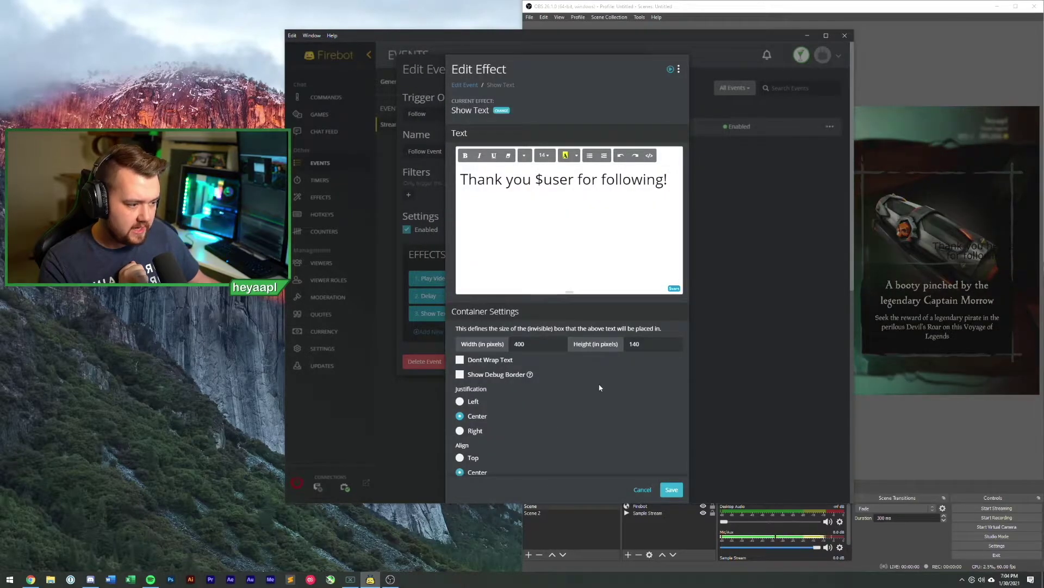
scroll(594, 432, "down", 7)
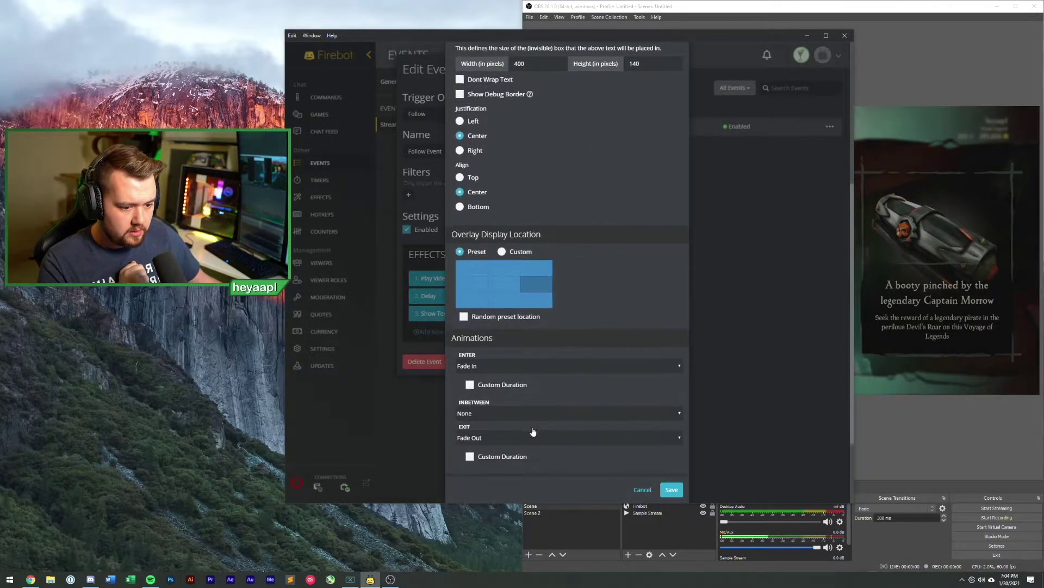
left_click_drag(518, 405, 477, 406)
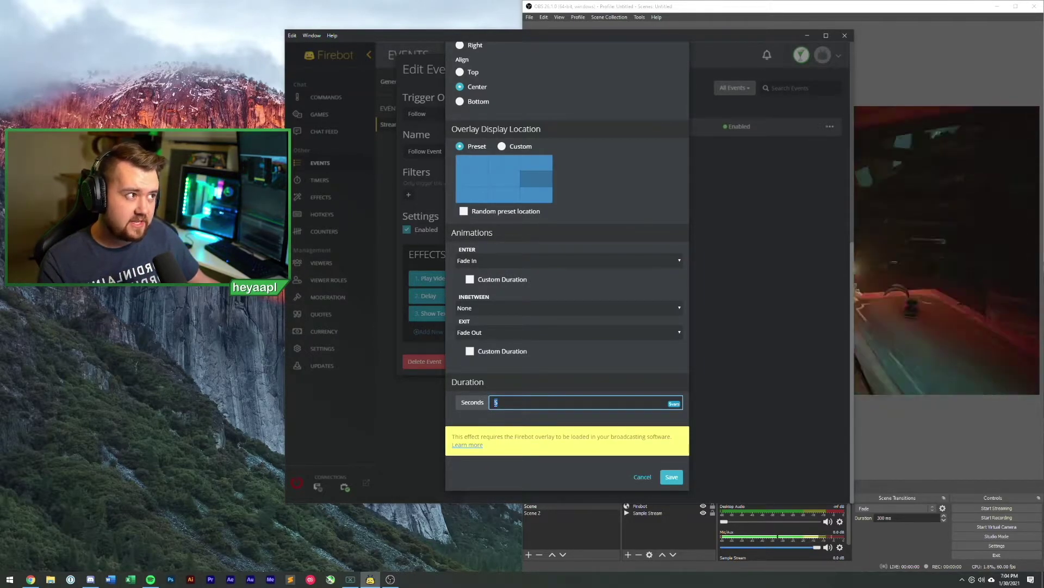
type("3")
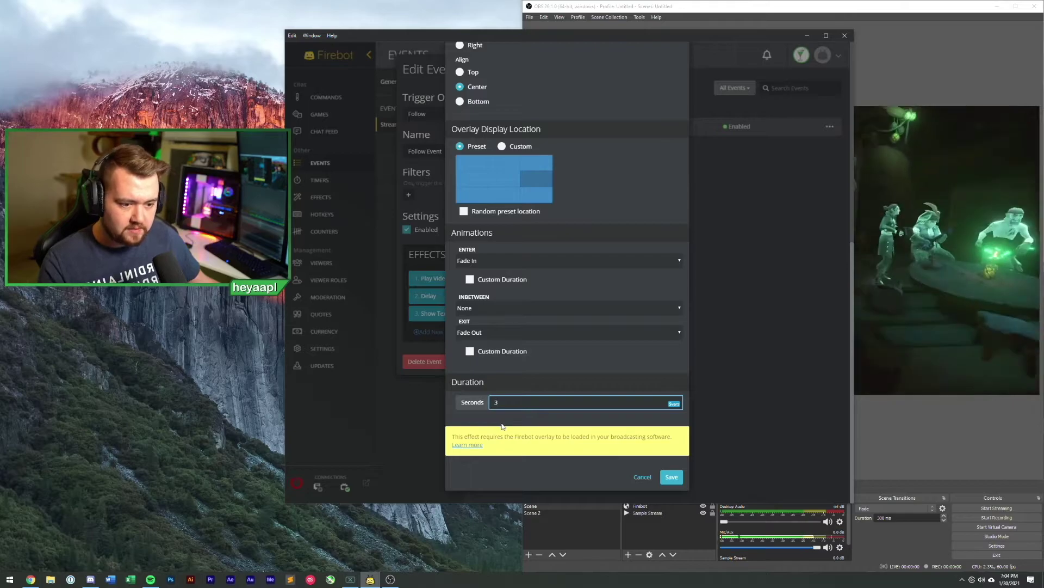
left_click(670, 477)
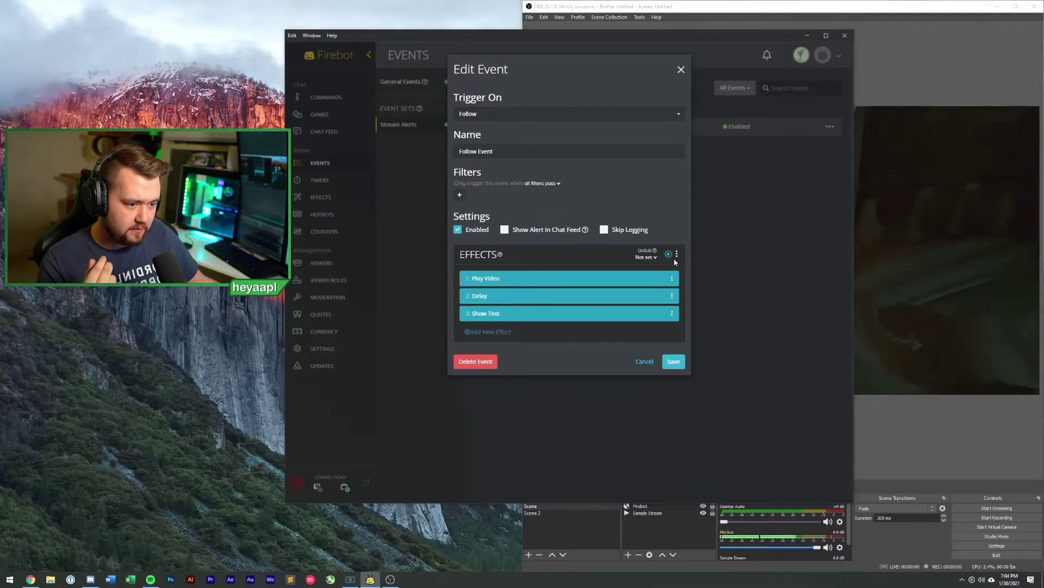
left_click(669, 254)
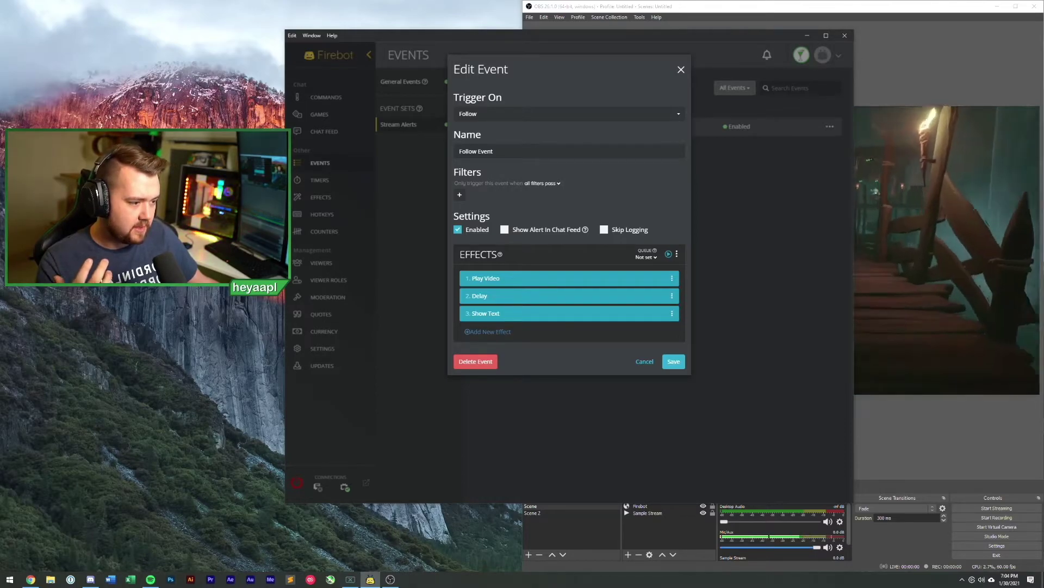
Reopen the Show Text effect and review the exit animations available for the text
left_click(555, 315)
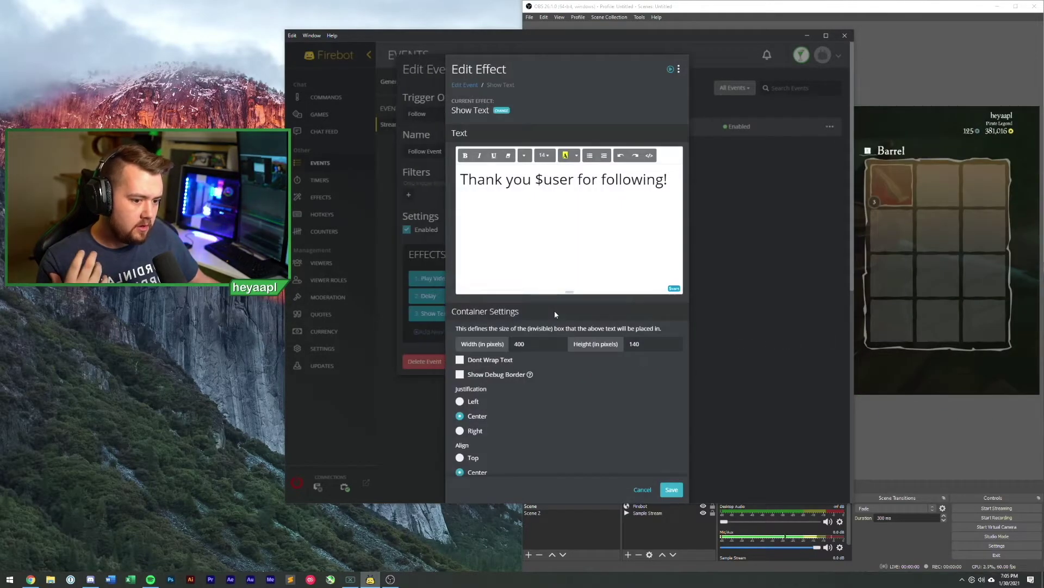
scroll(566, 420, "down", 5)
scroll(566, 420, "down", 2)
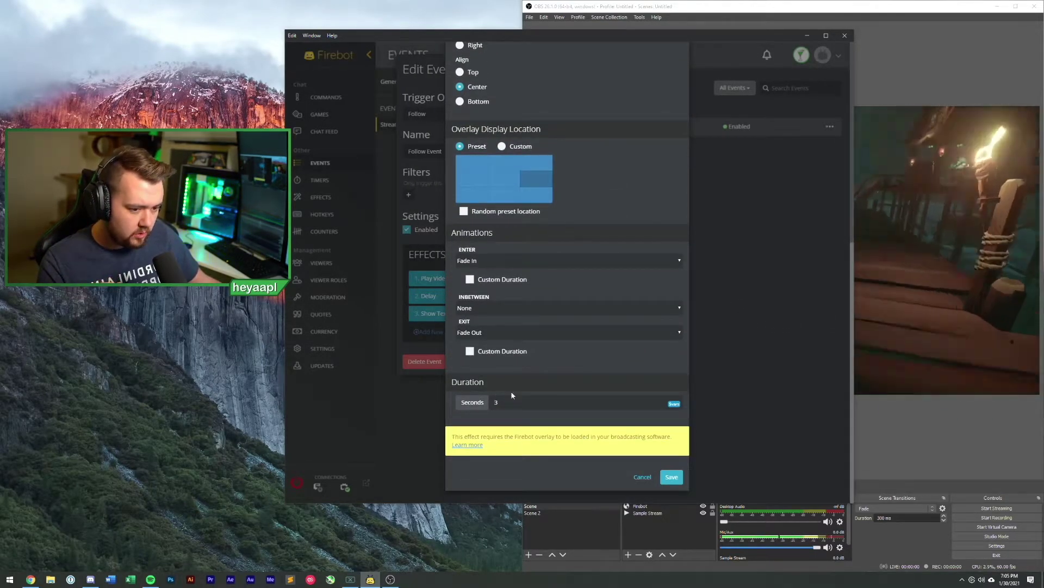
left_click(493, 334)
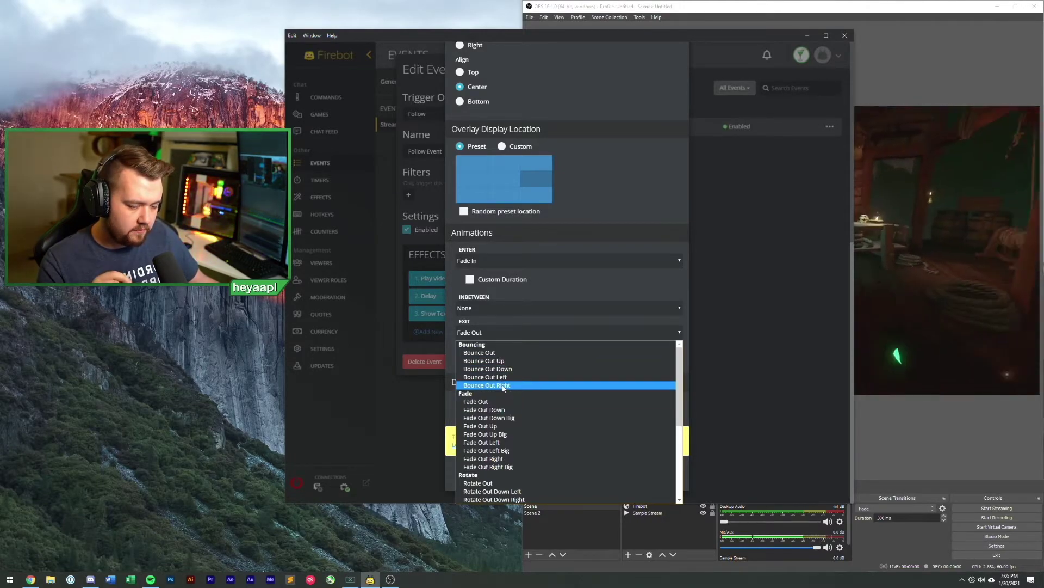
scroll(500, 394, "down", 3)
scroll(499, 397, "up", 3)
left_click(512, 336)
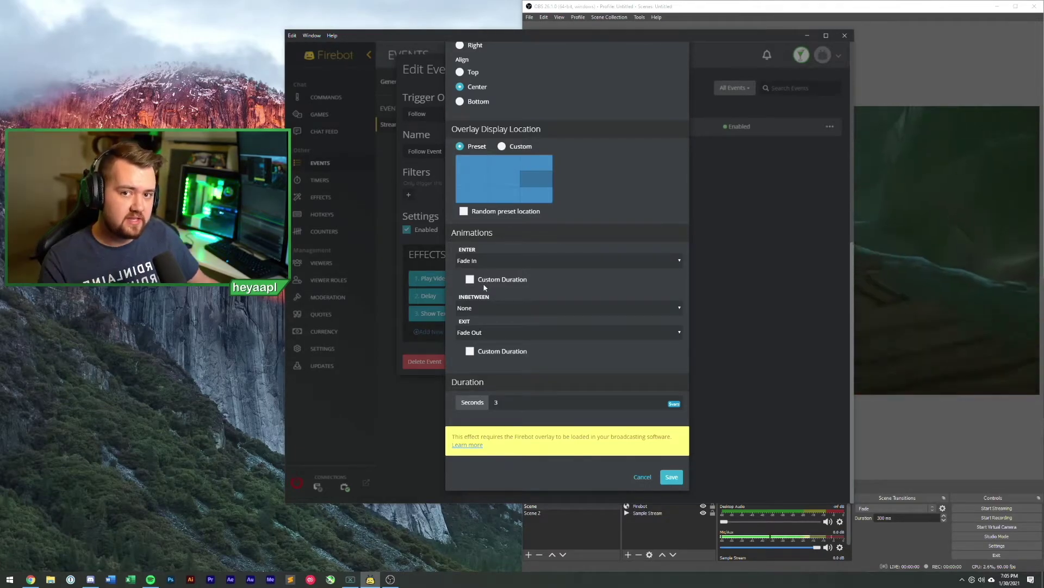
Enable custom durations for the text's enter and exit animations and set the Fade In duration to 500 milliseconds
left_click(513, 280)
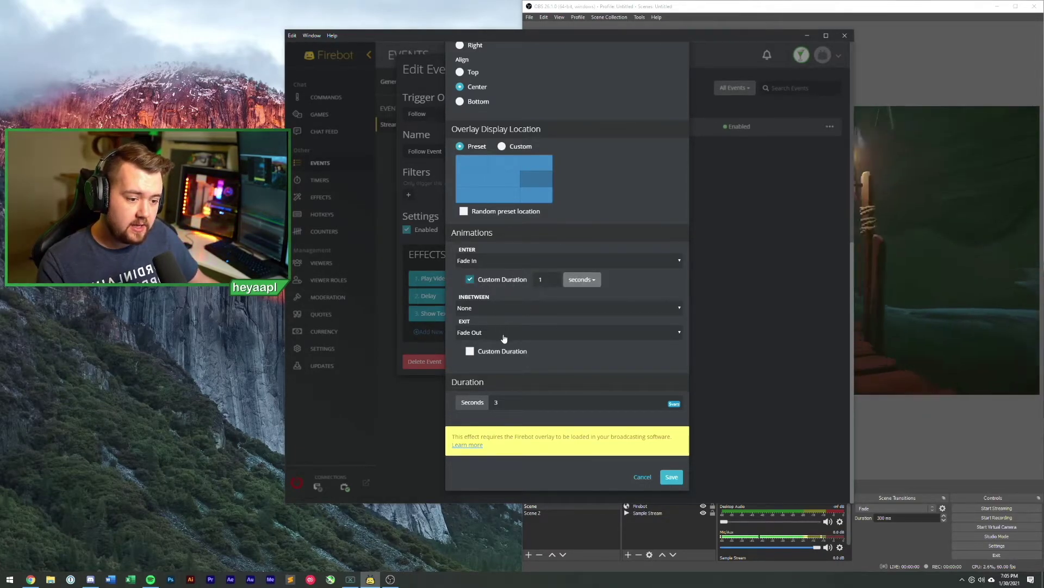
left_click(503, 352)
left_click(488, 261)
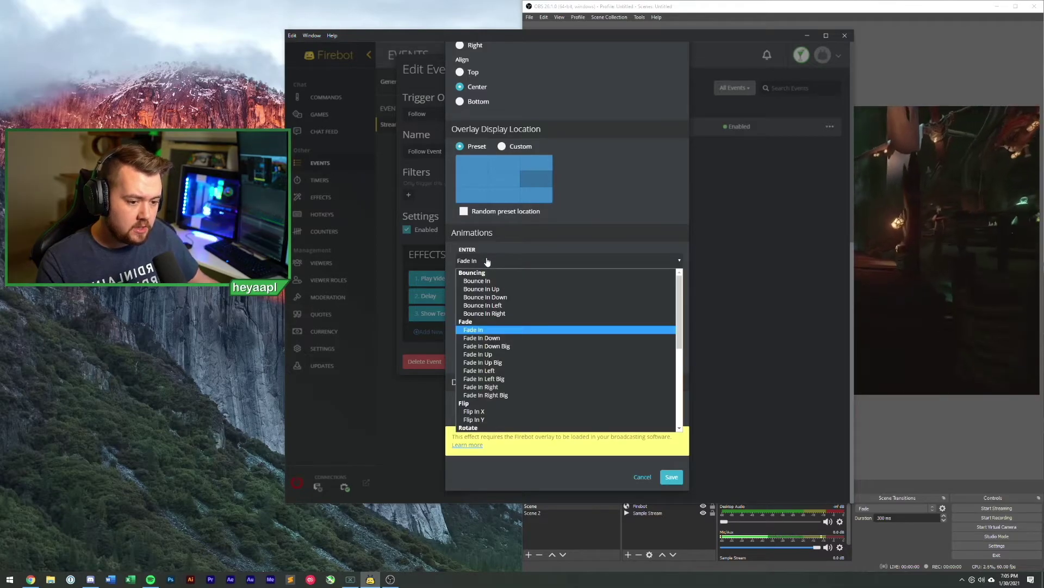
left_click(487, 262)
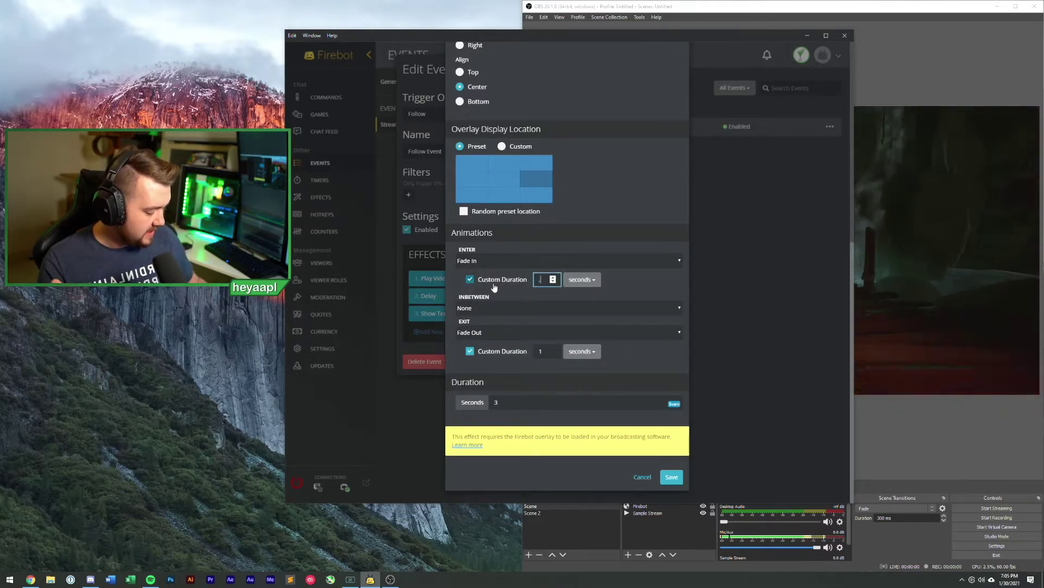
left_click(582, 279)
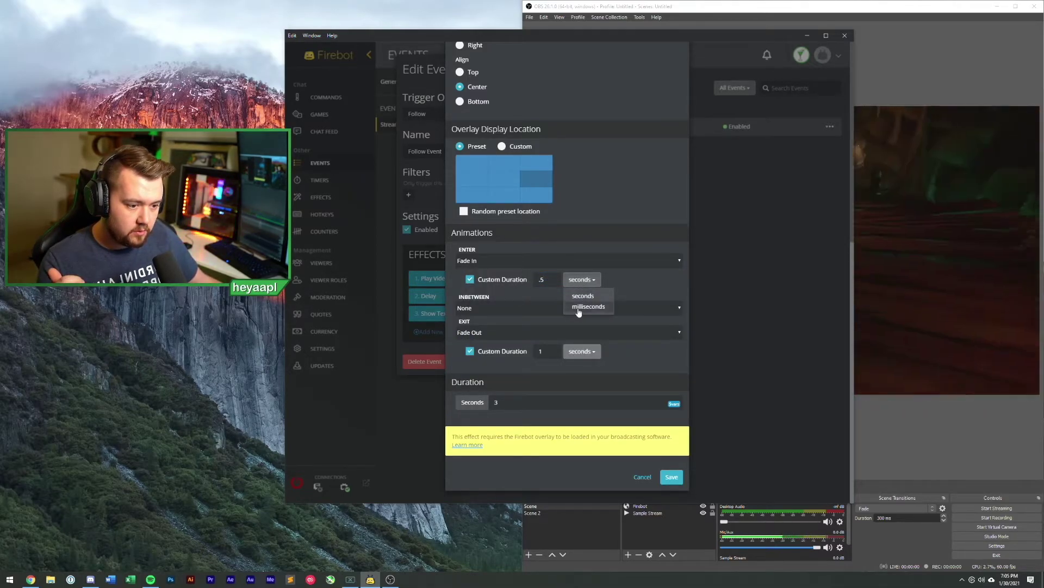
left_click(584, 313)
type("500")
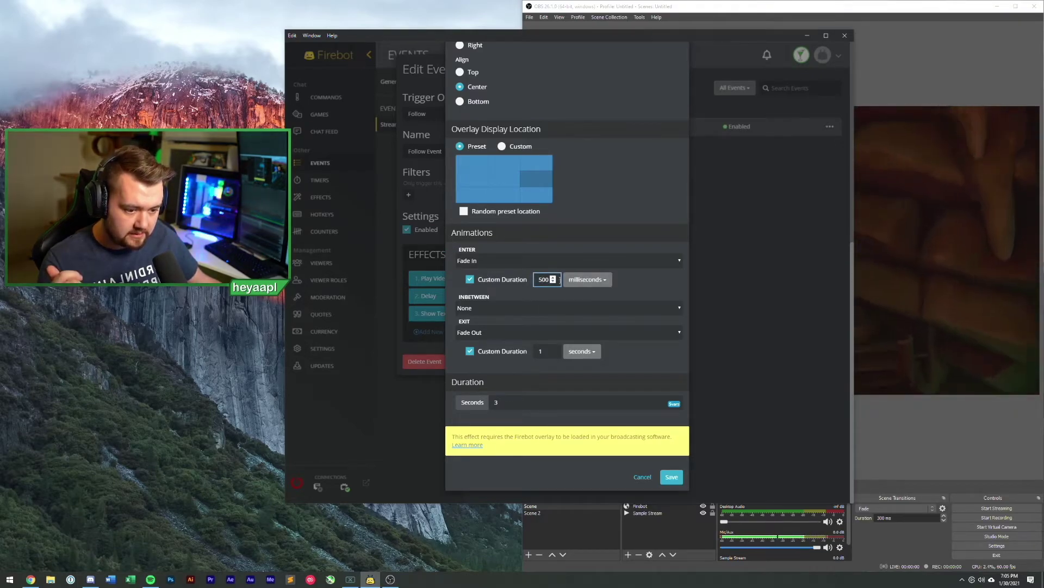
Set the text's Fade Out duration to 500 milliseconds, save the effect, and test and save the follow event
left_click(582, 350)
left_click(583, 382)
double_click(544, 353)
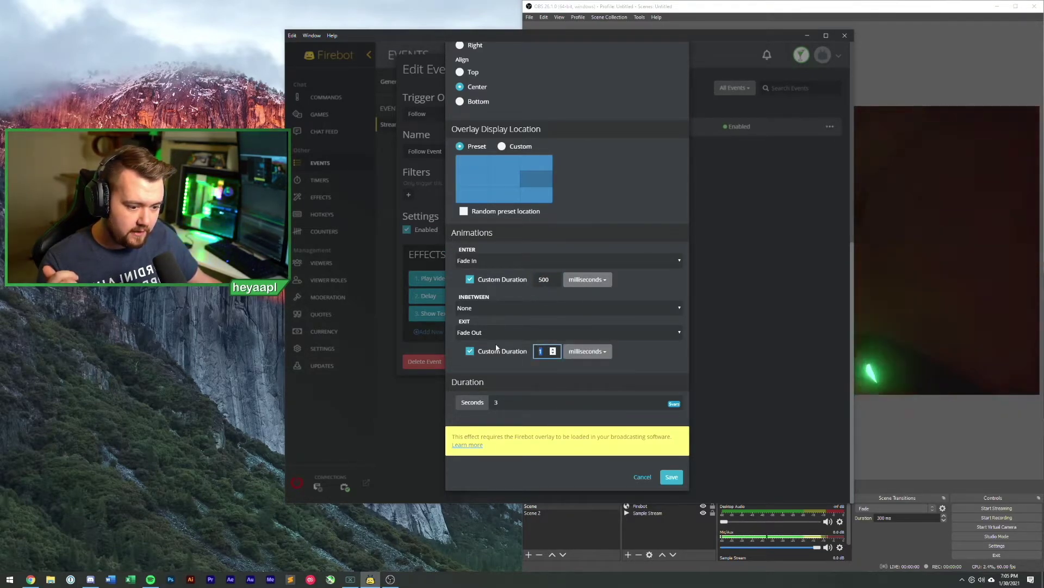
type("500")
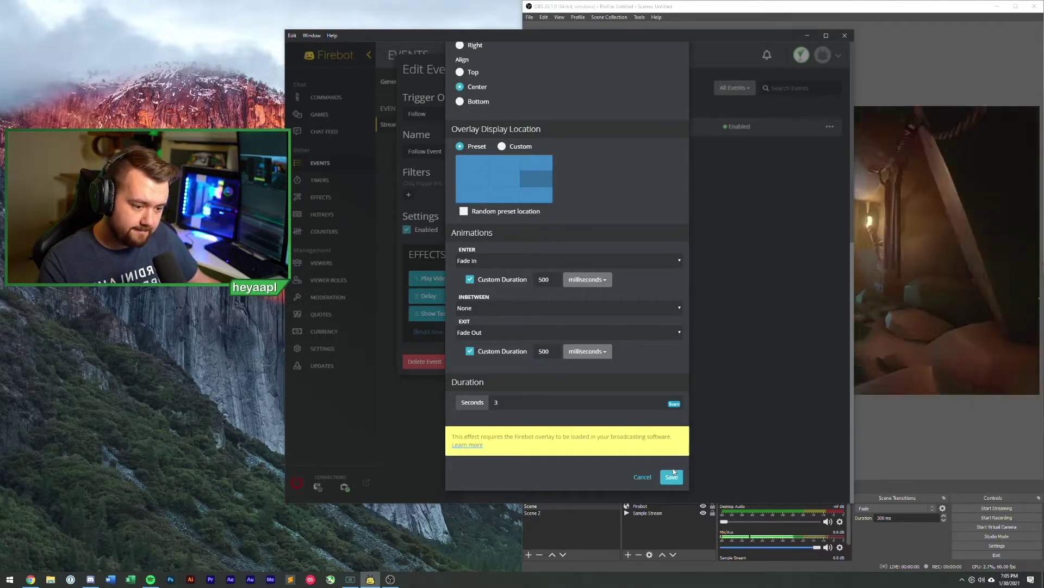
left_click(672, 476)
left_click(670, 256)
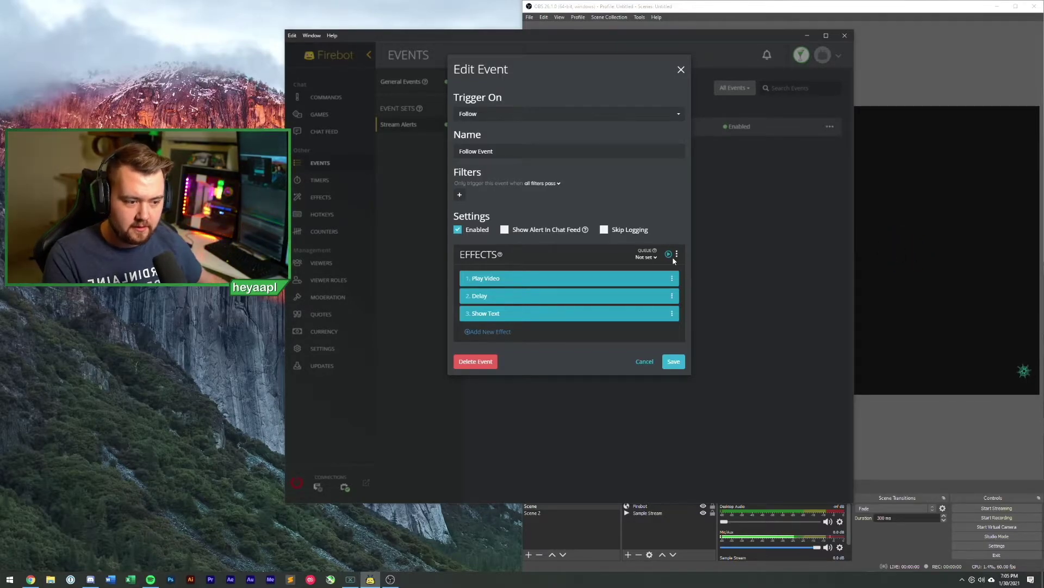
left_click(674, 363)
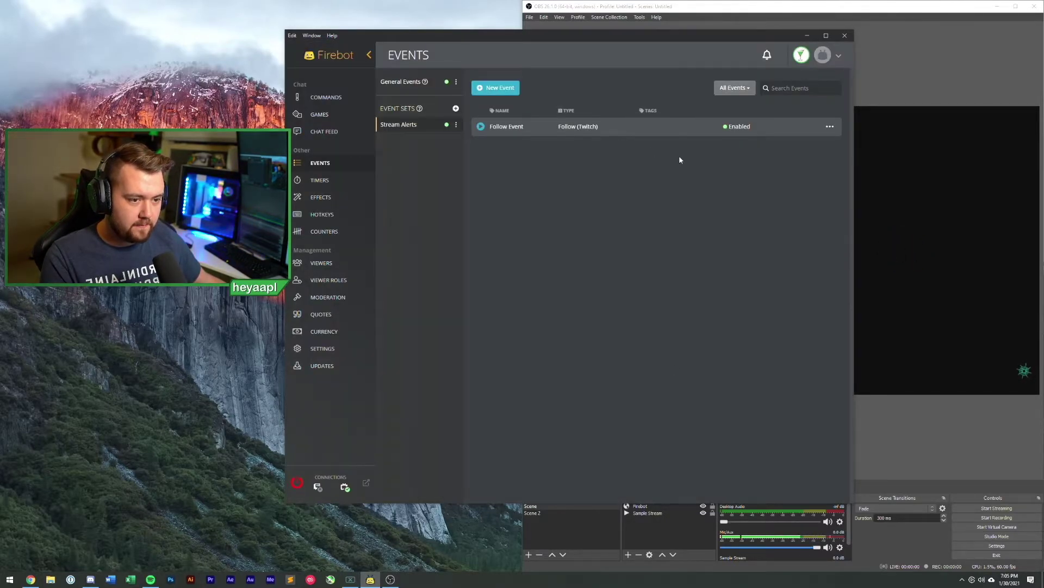
Reopen the follow event and create a new effect queue named Alerts with the Custom mode for its effects
left_click(829, 127)
left_click(804, 133)
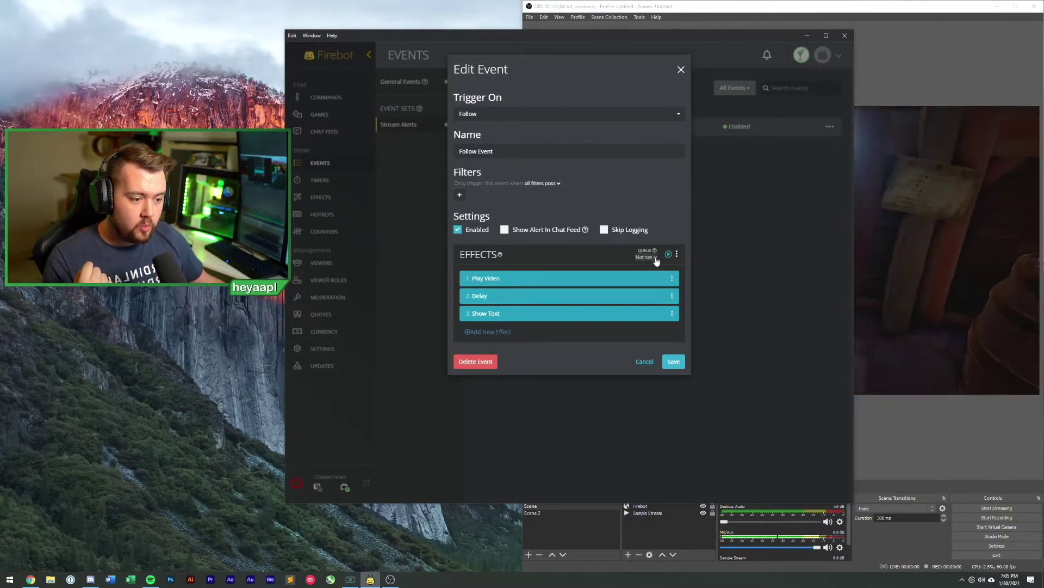
left_click(647, 256)
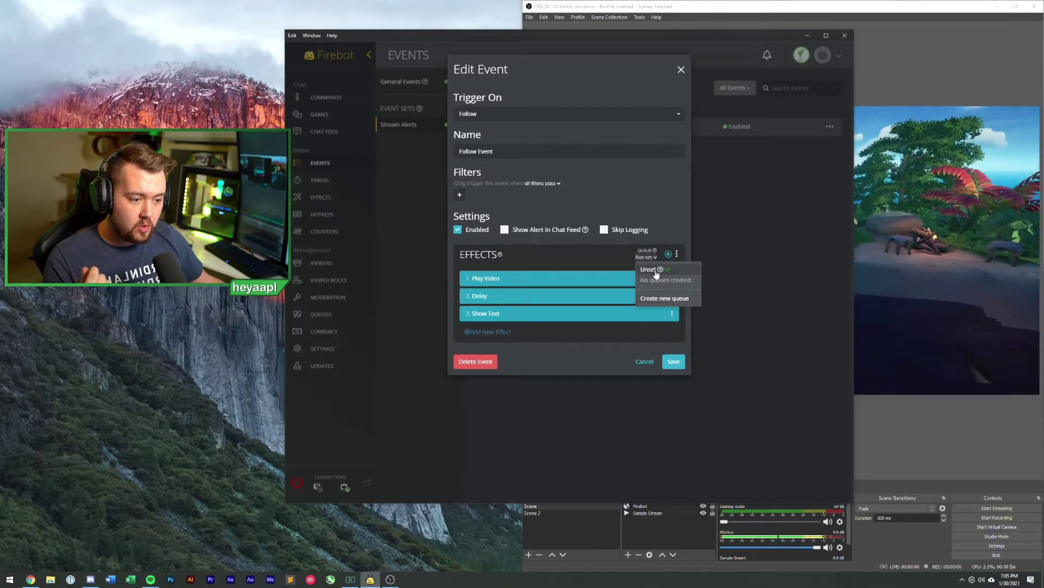
left_click(655, 300)
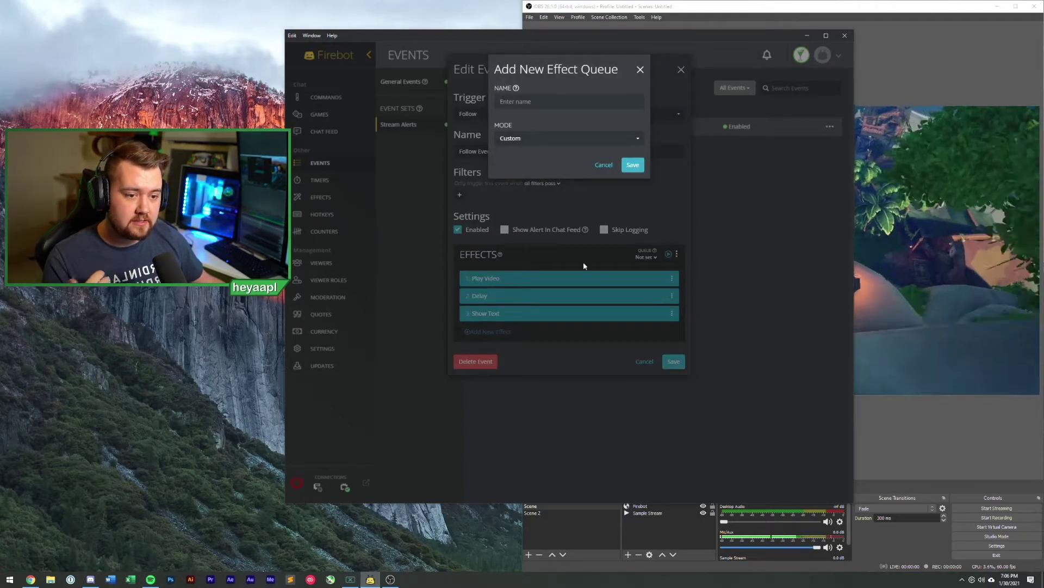
left_click(531, 99)
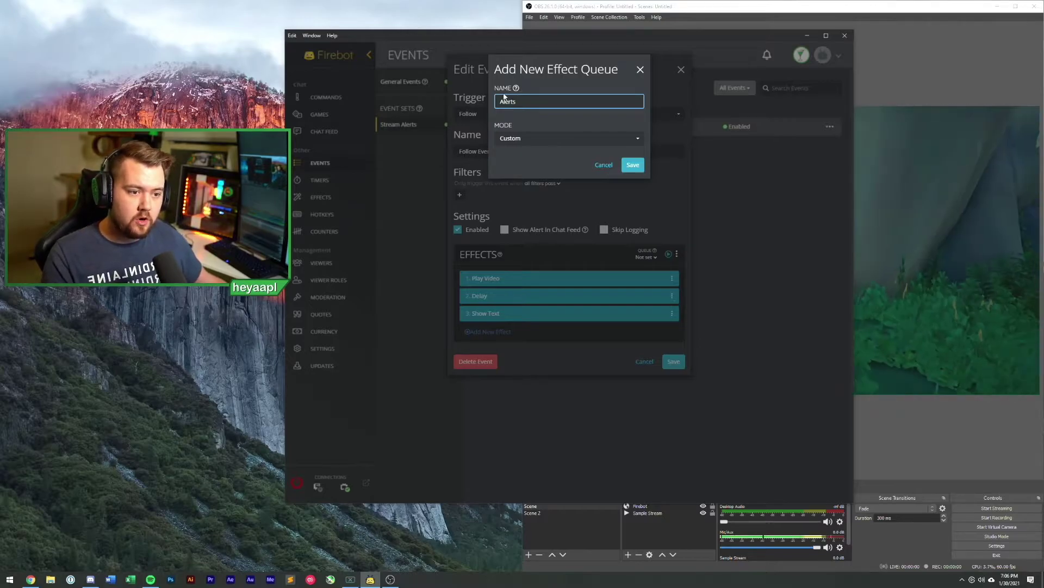
left_click(536, 139)
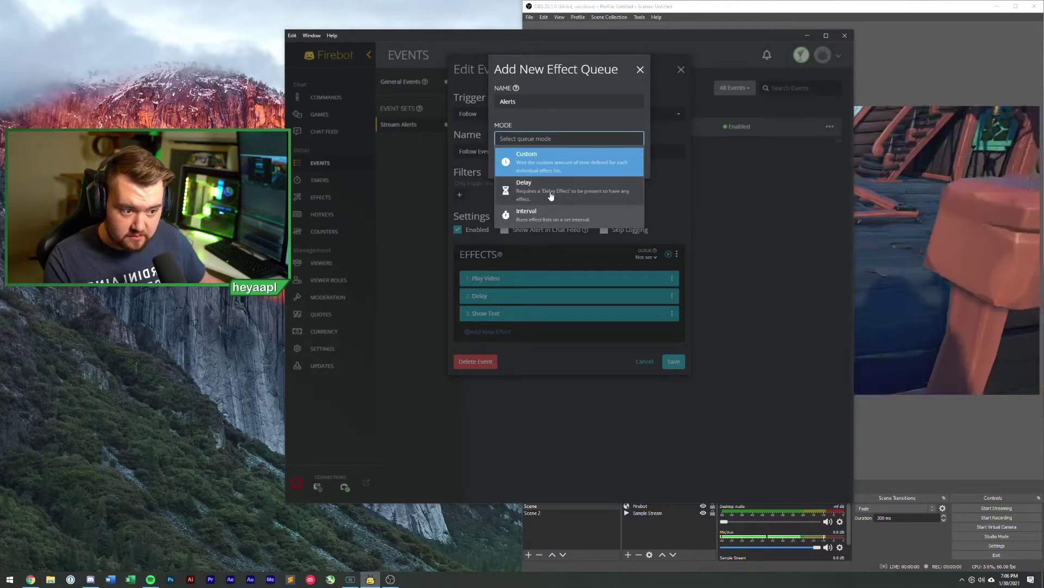
left_click(536, 170)
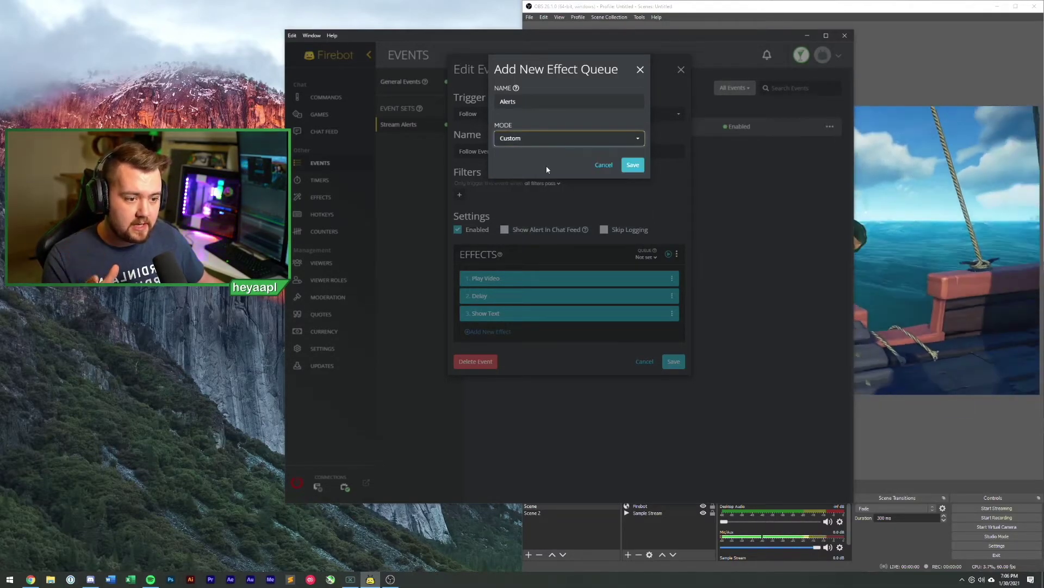
left_click(633, 168)
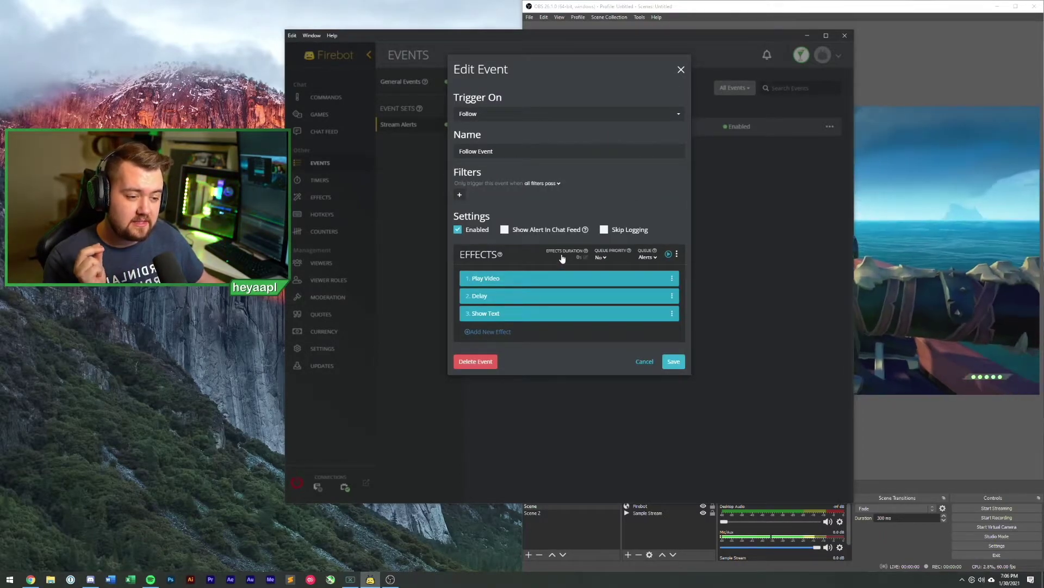
Set the follow event's effects duration to 7 seconds
left_click(582, 259)
type("7")
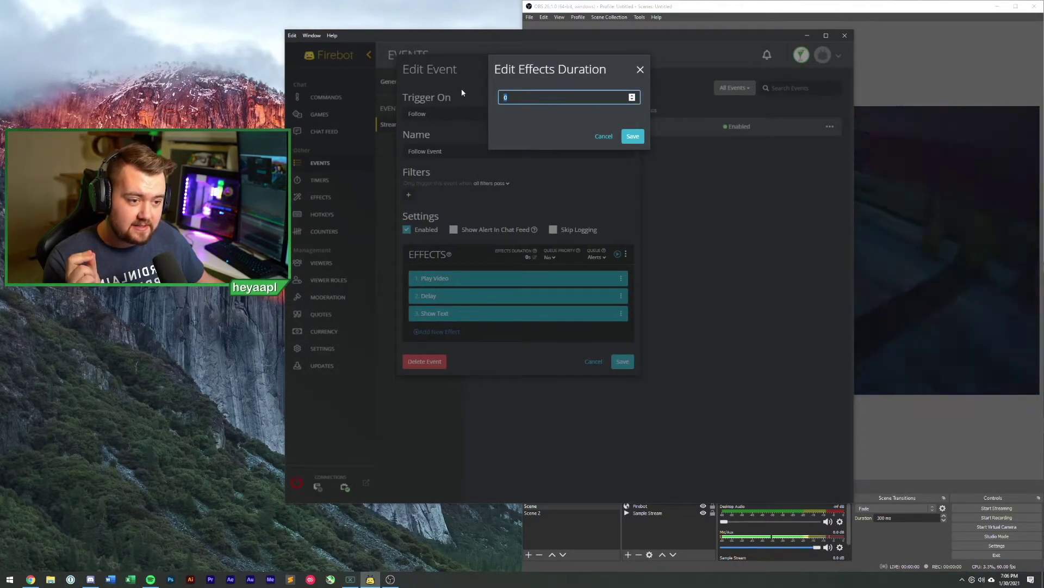
left_click(633, 137)
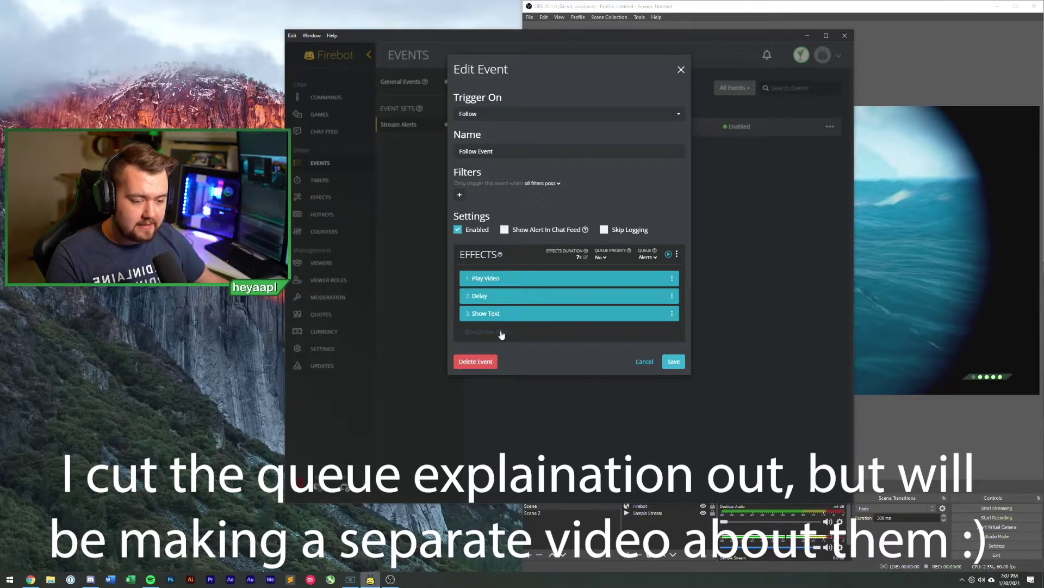
Start a new Chat effect sent as Streamer with the message "Thank you for following, $user!"
left_click(502, 333)
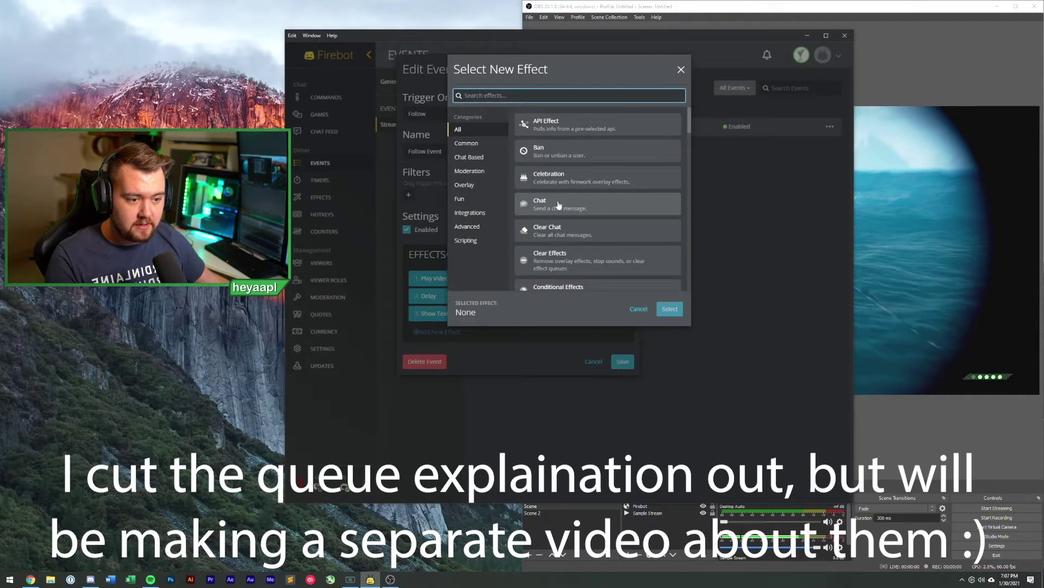
left_click(669, 308)
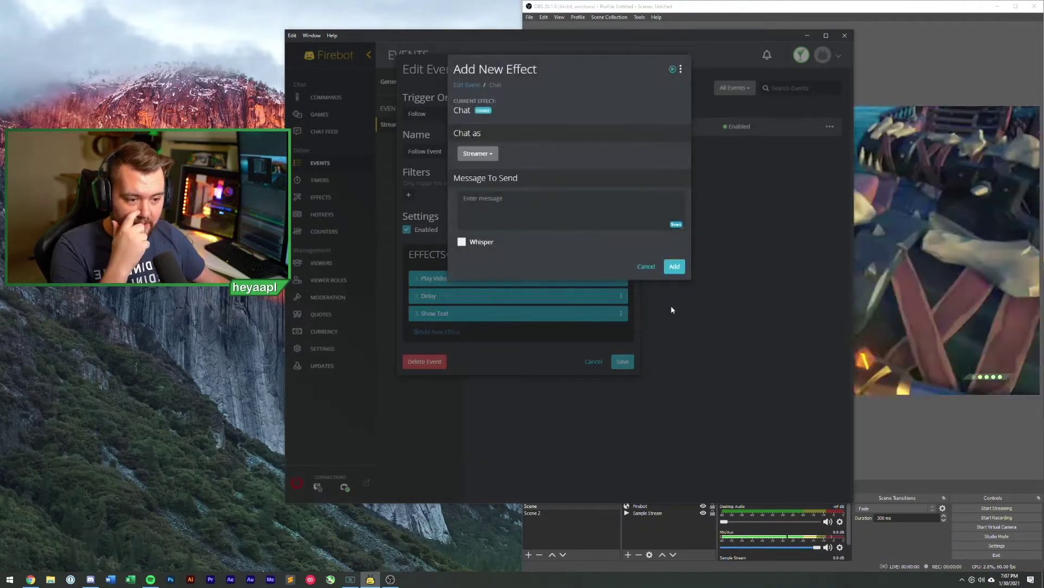
type("Thank yo")
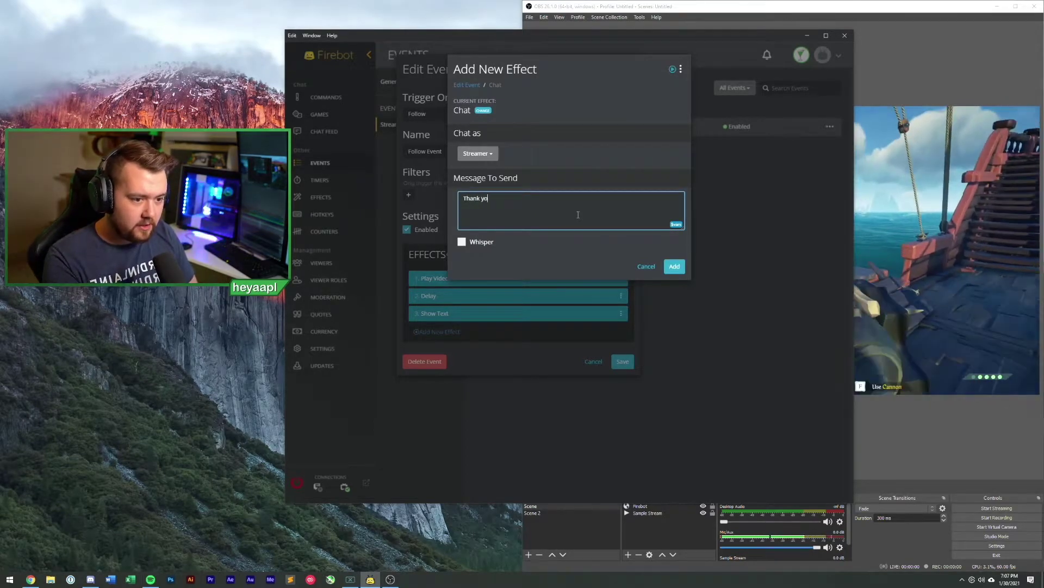
type("u for followin")
type("g")
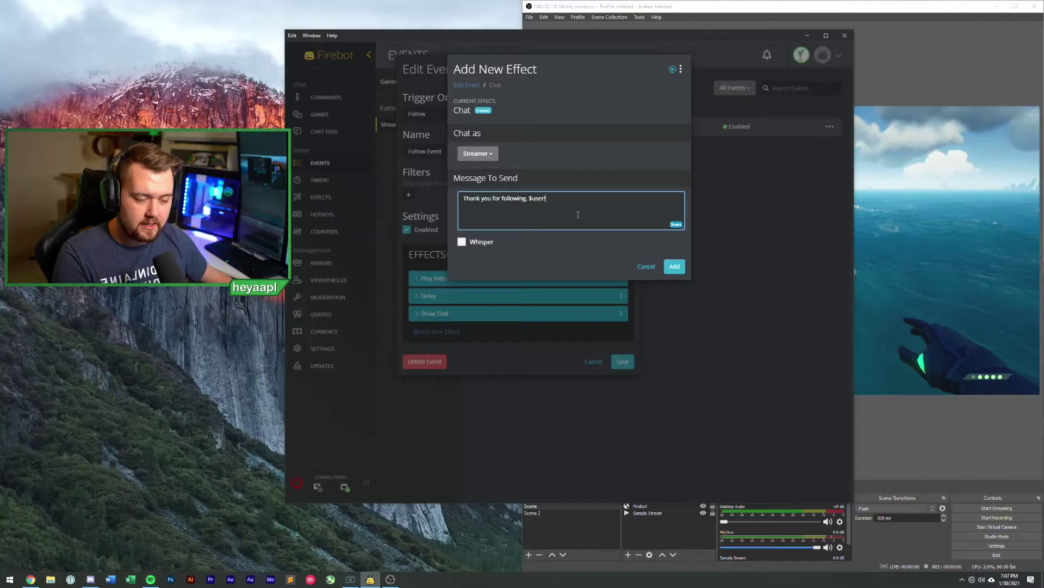
Search the replace variables for "user" and read the descriptions of the user-related entries
left_click_drag(482, 295, 461, 297)
mouse_move(538, 202)
left_mouse_down()
mouse_move(530, 200)
mouse_move(538, 200)
left_mouse_up()
left_click(549, 199)
left_click(676, 225)
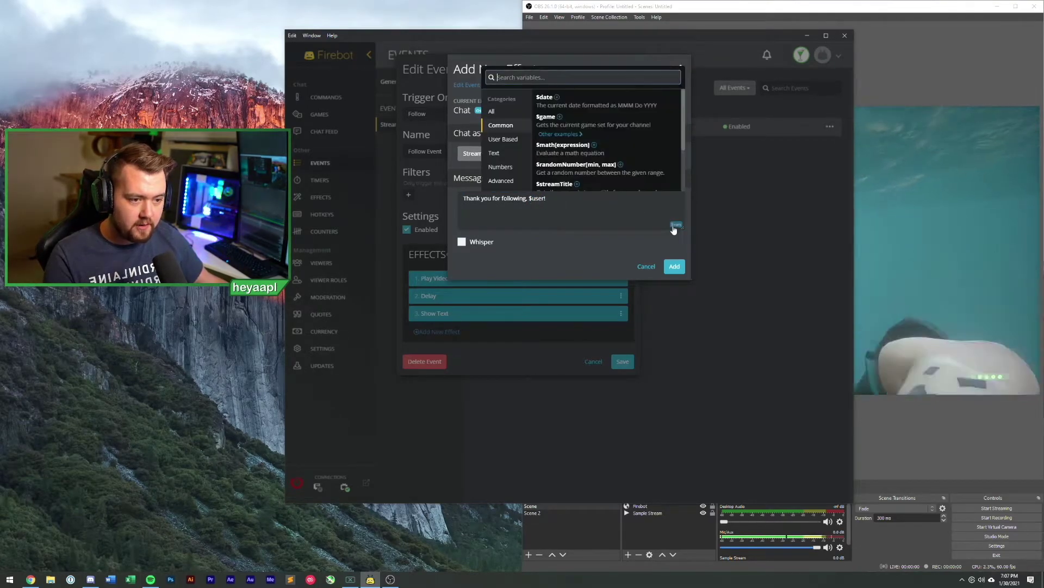
type("user")
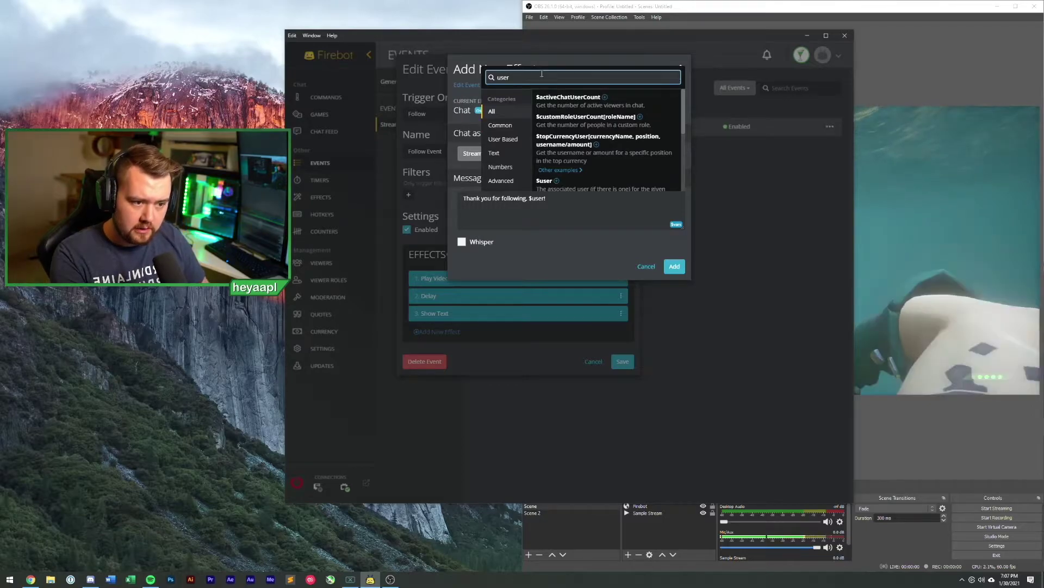
scroll(565, 142, "down", 3)
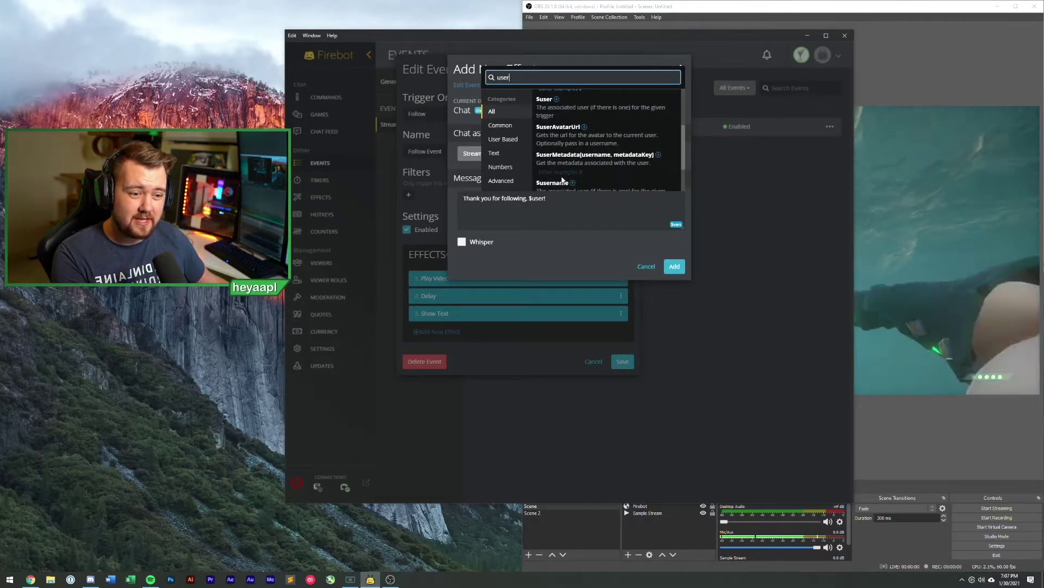
scroll(562, 180, "down", 2)
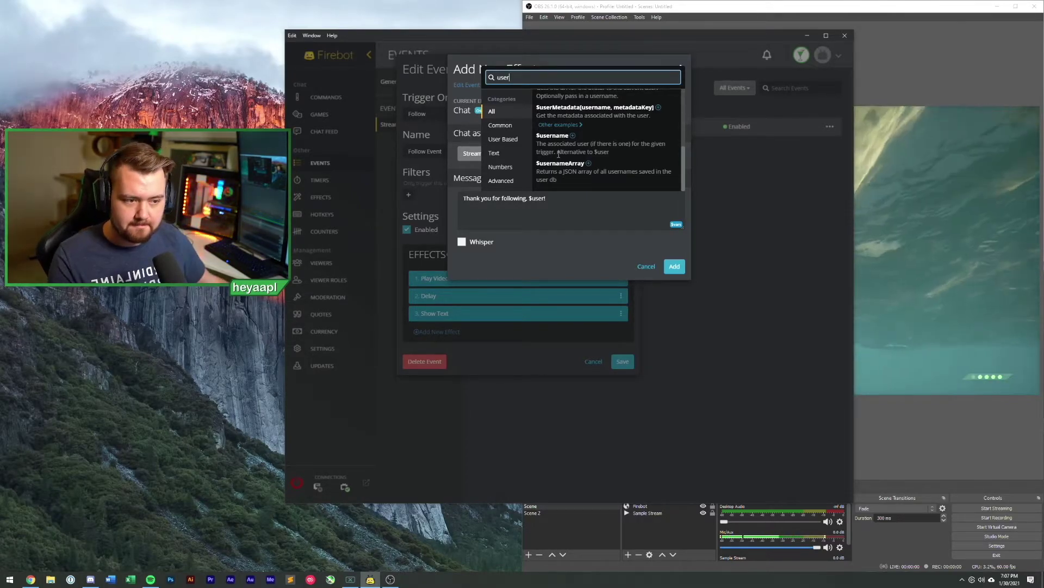
Add the Chat effect to the follow event and save the event
left_click(672, 261)
left_click(673, 265)
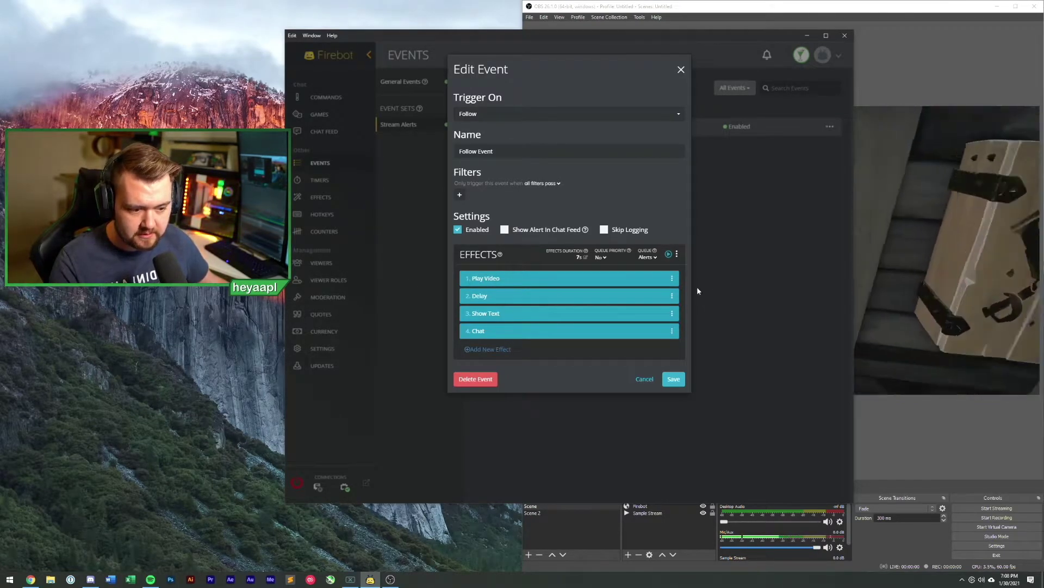
left_click(670, 377)
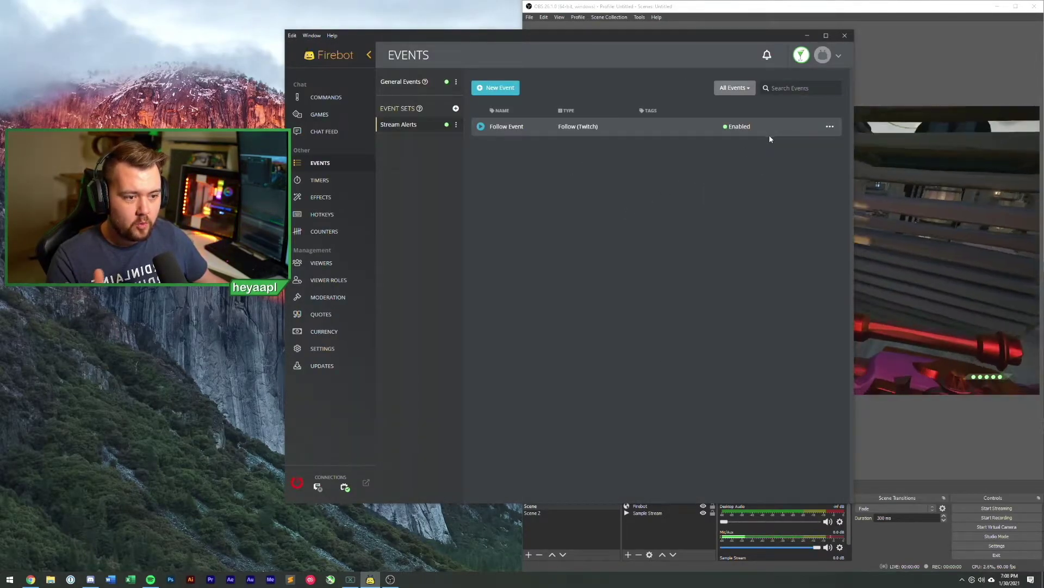
Duplicate the Follow Event in Stream Alerts and rename the copy "Subscribe Event"
left_click(830, 127)
left_click(818, 167)
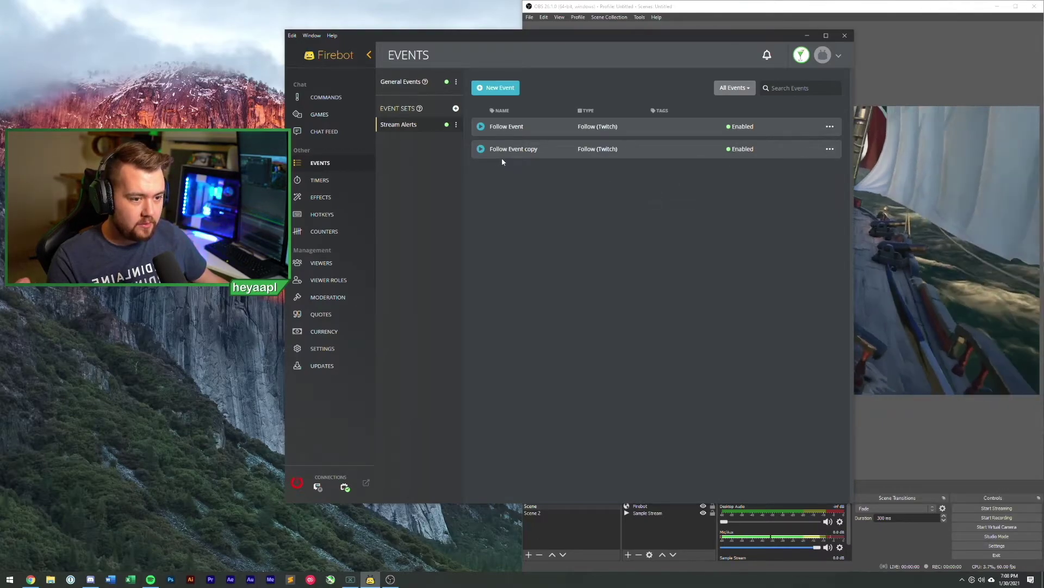
left_click(830, 148)
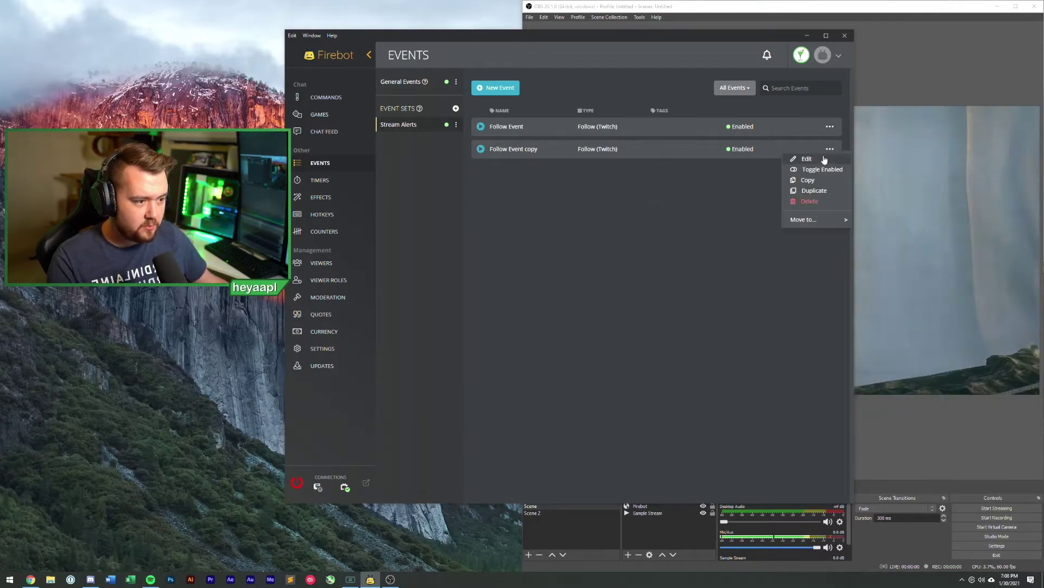
left_click(804, 161)
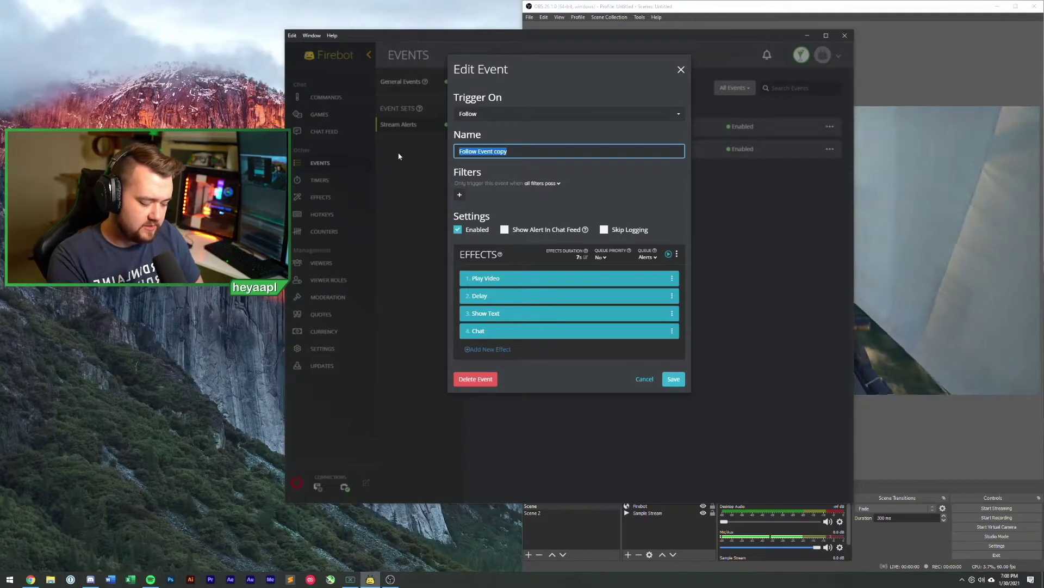
type("Subscri")
type("be Event")
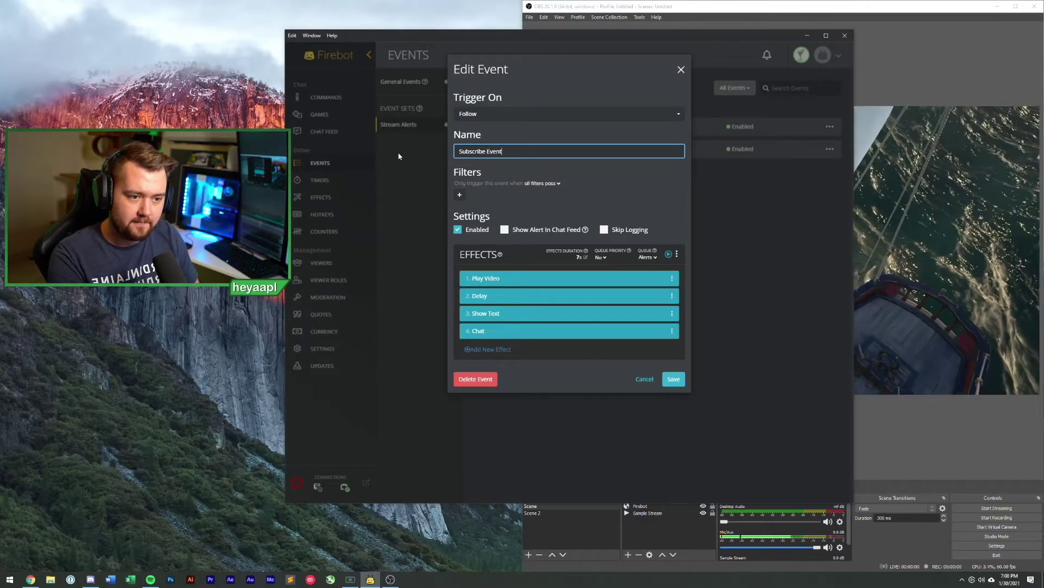
key("BackSpace")
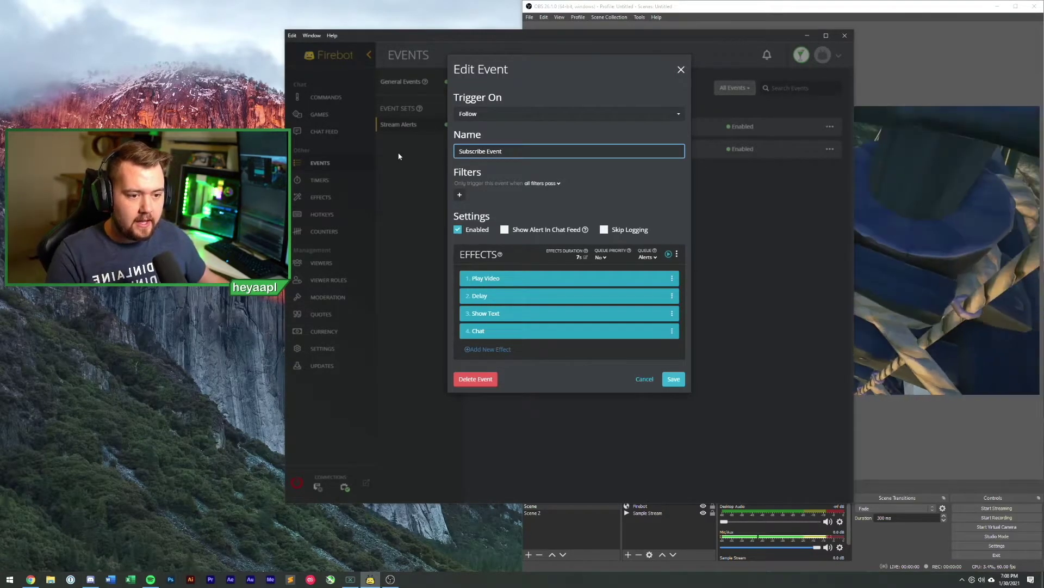
Change the Subscribe Event's trigger to the Twitch Sub event
left_click(489, 113)
scroll(542, 190, "down", 2)
scroll(542, 191, "down", 2)
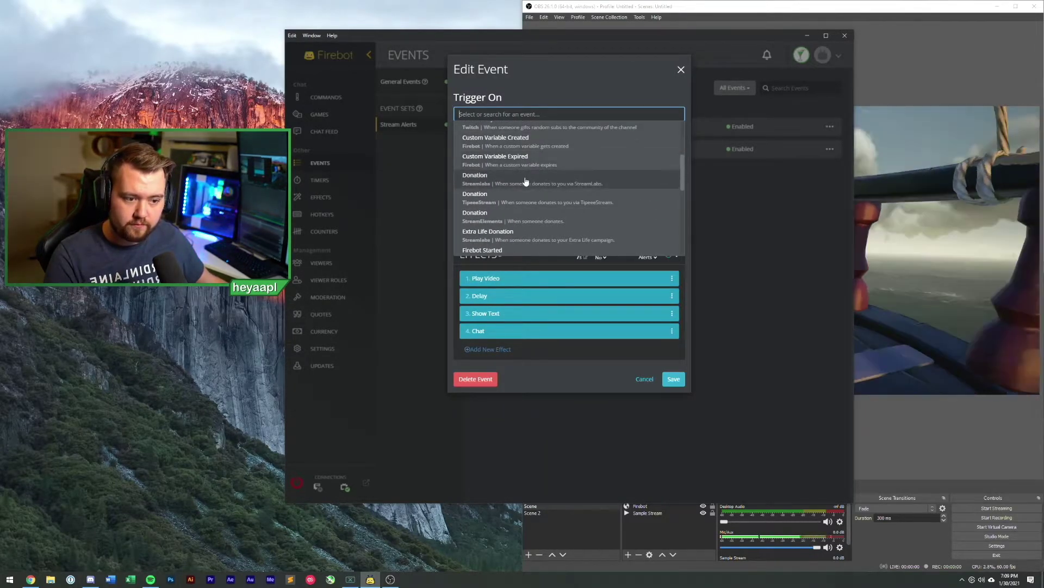
scroll(526, 189, "down", 8)
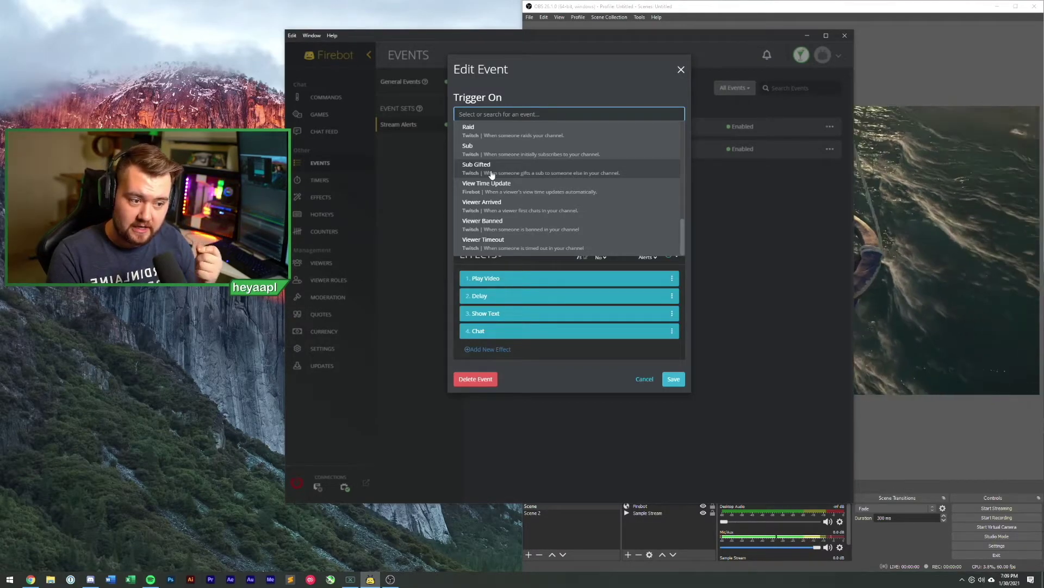
left_click(479, 150)
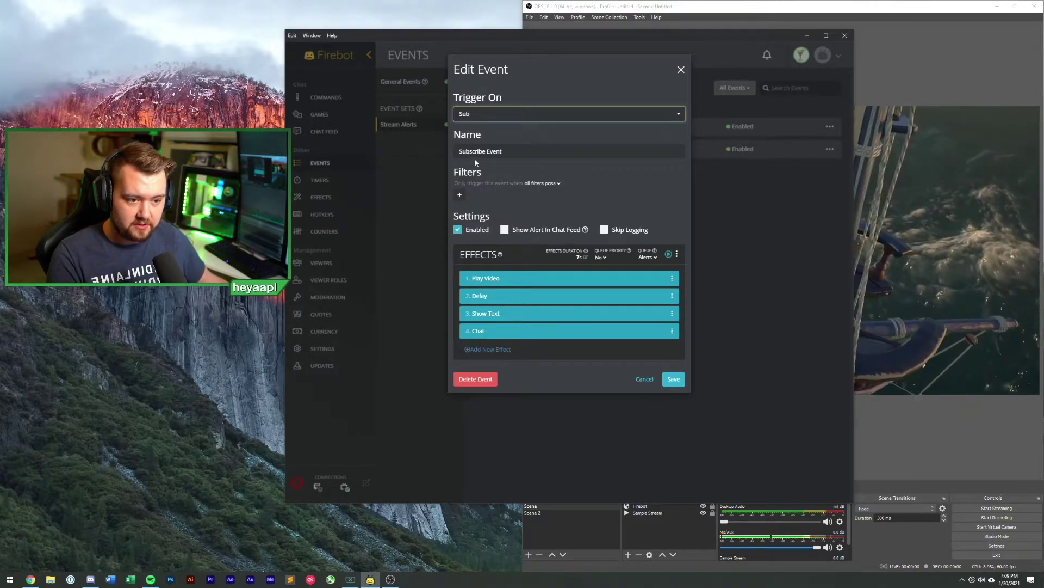
Change the Show Text effect's wording to "Thank you $user for subscribing!"
left_click(504, 315)
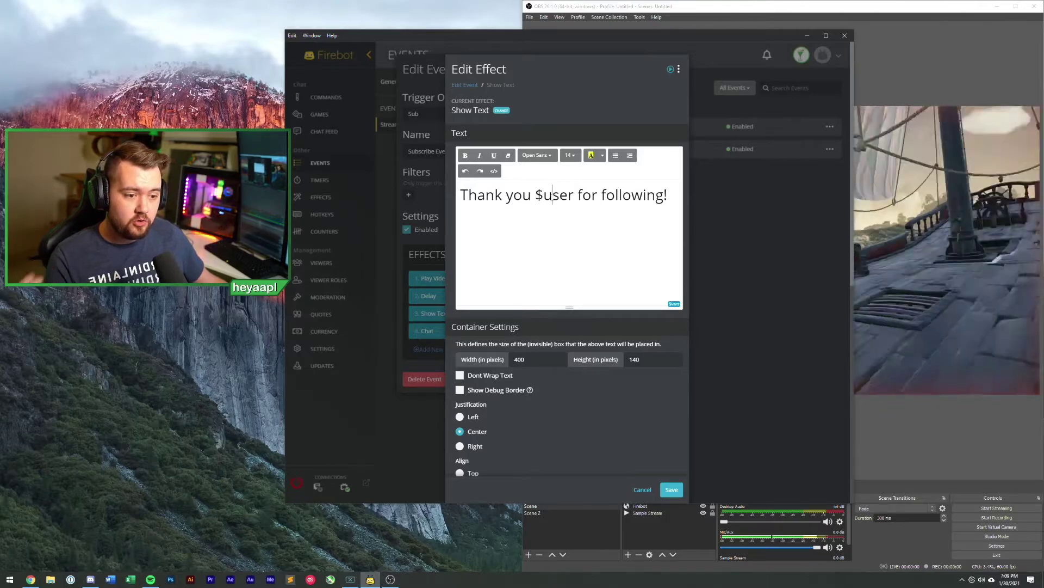
double_click(552, 195)
double_click(616, 195)
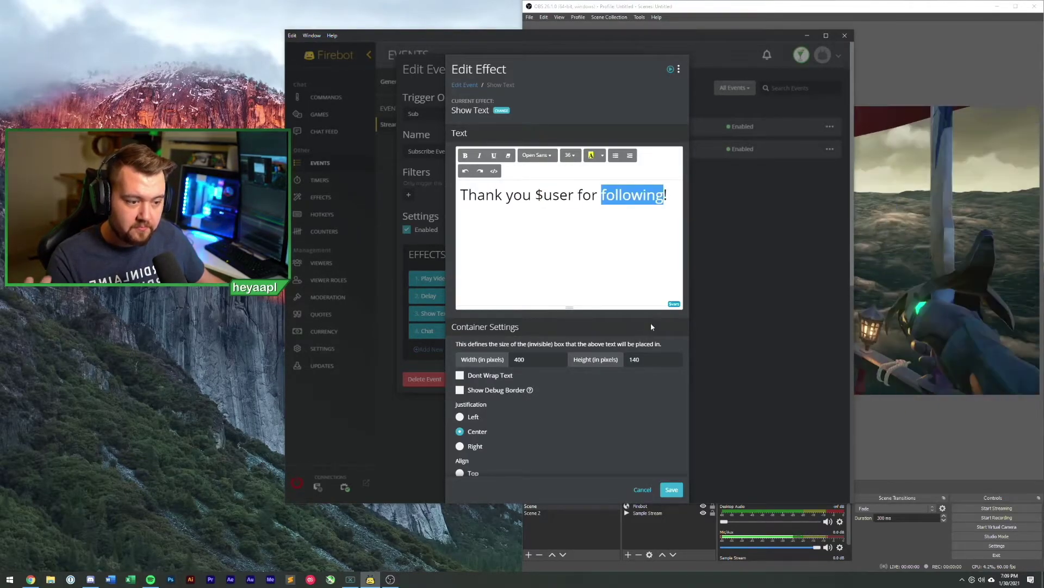
type("subscribing")
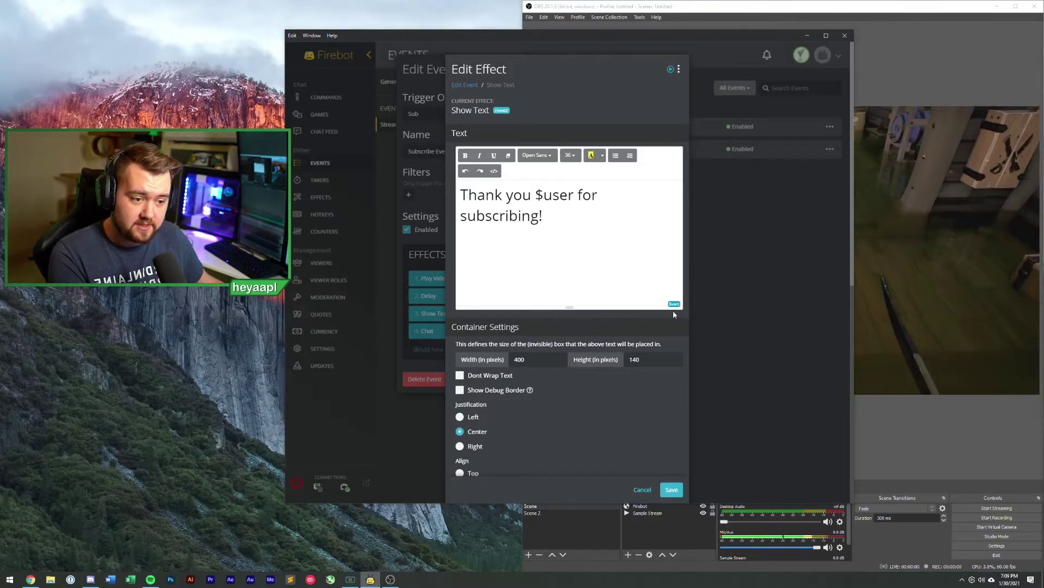
Search the replace variables for "sub" and read the descriptions of the subscription-related entries
left_click(671, 309)
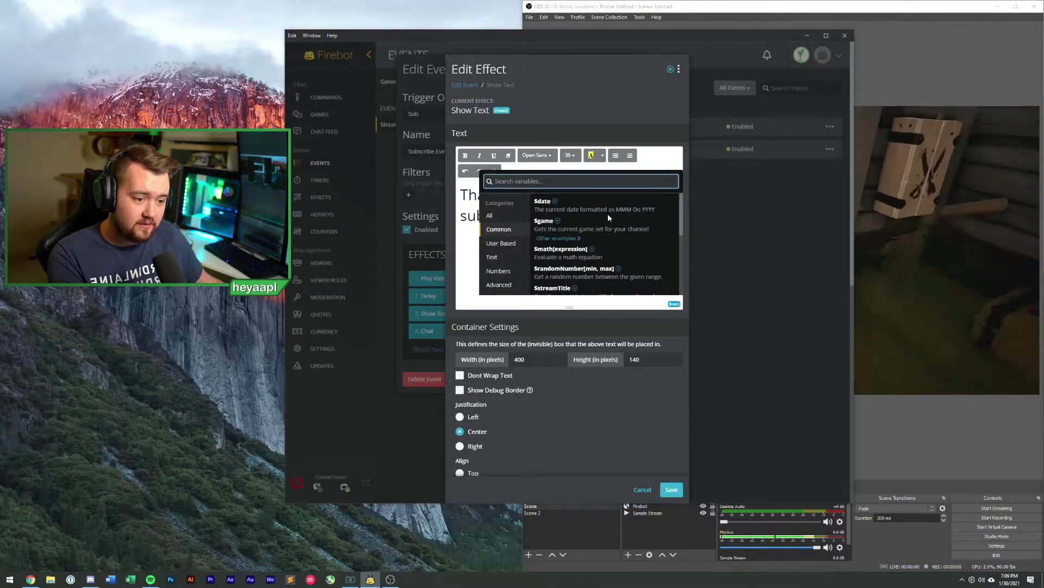
type("sub")
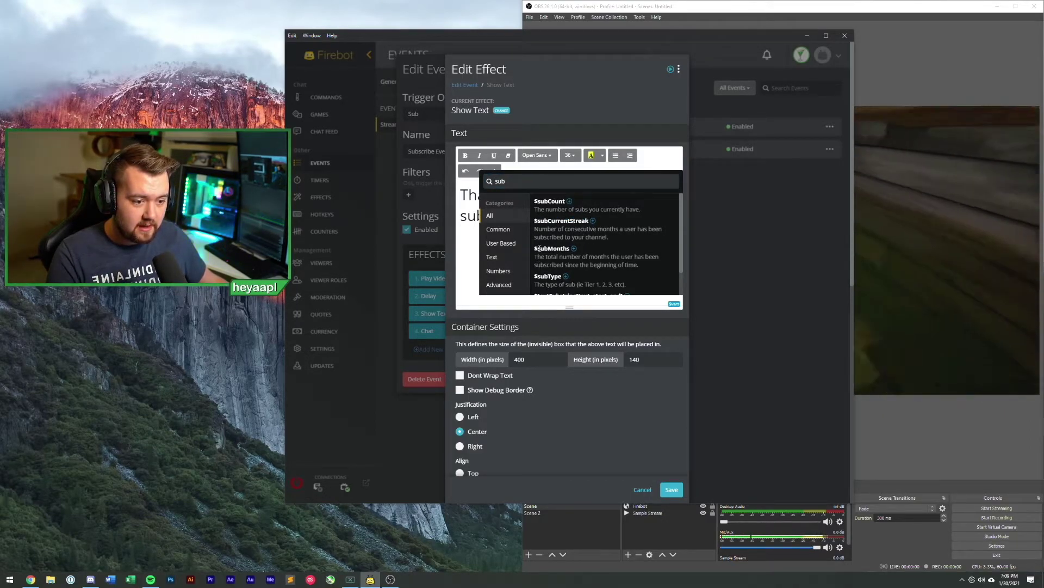
left_click_drag(539, 248, 571, 248)
scroll(581, 261, "down", 1)
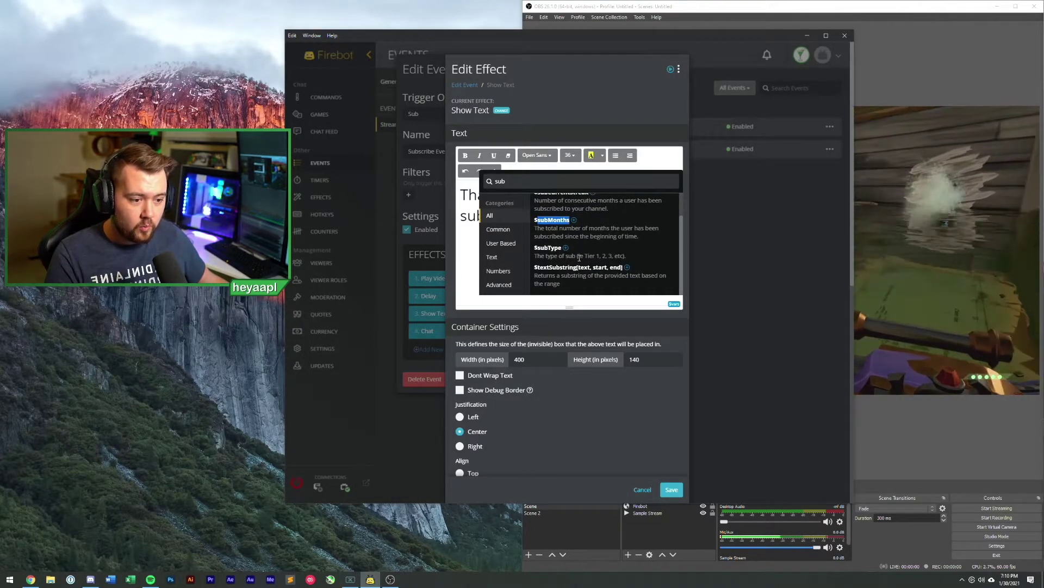
left_click_drag(579, 257, 621, 254)
left_click(615, 254)
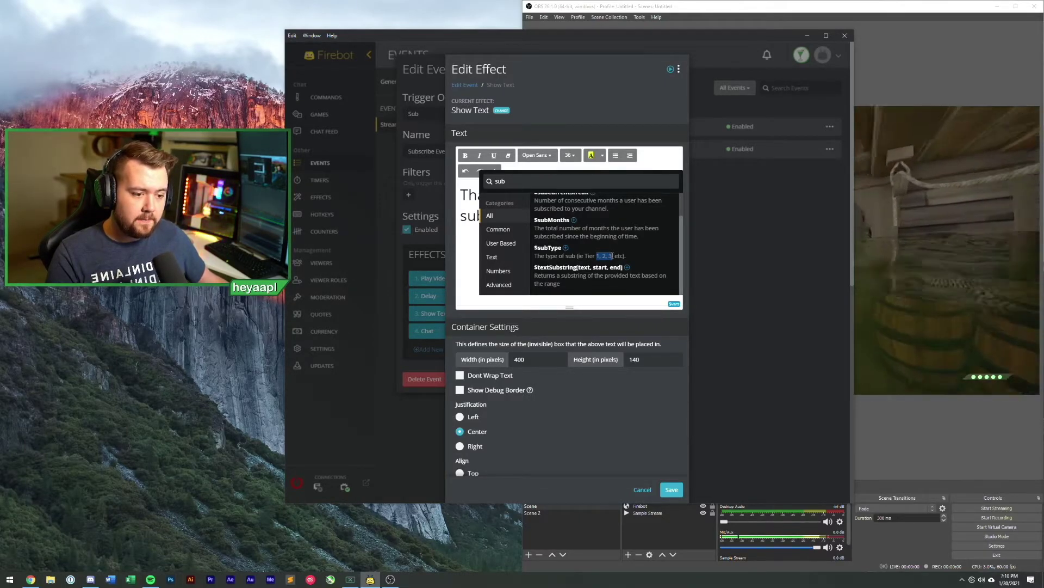
scroll(601, 264, "down", 1)
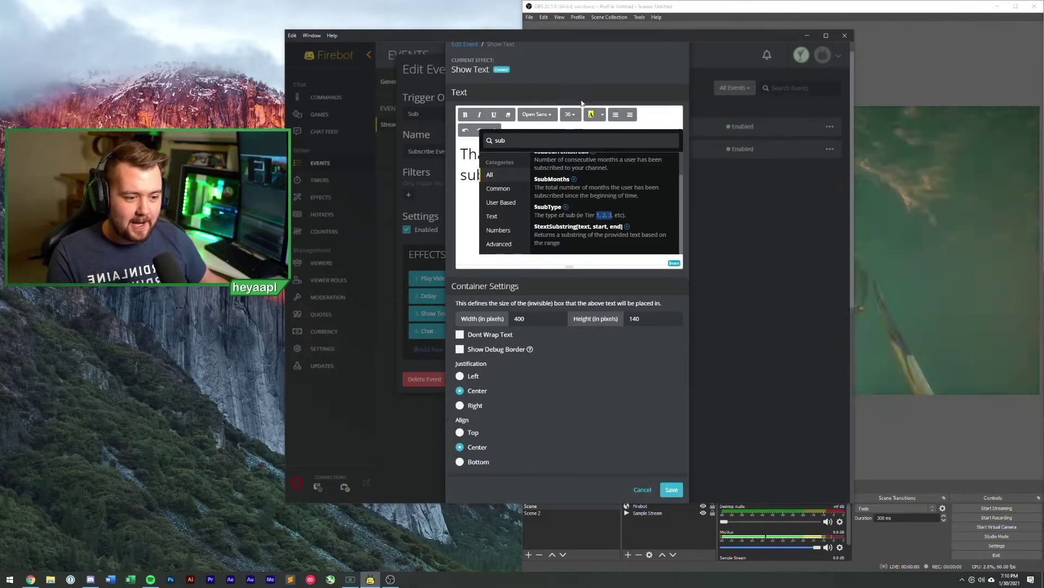
left_click(580, 213)
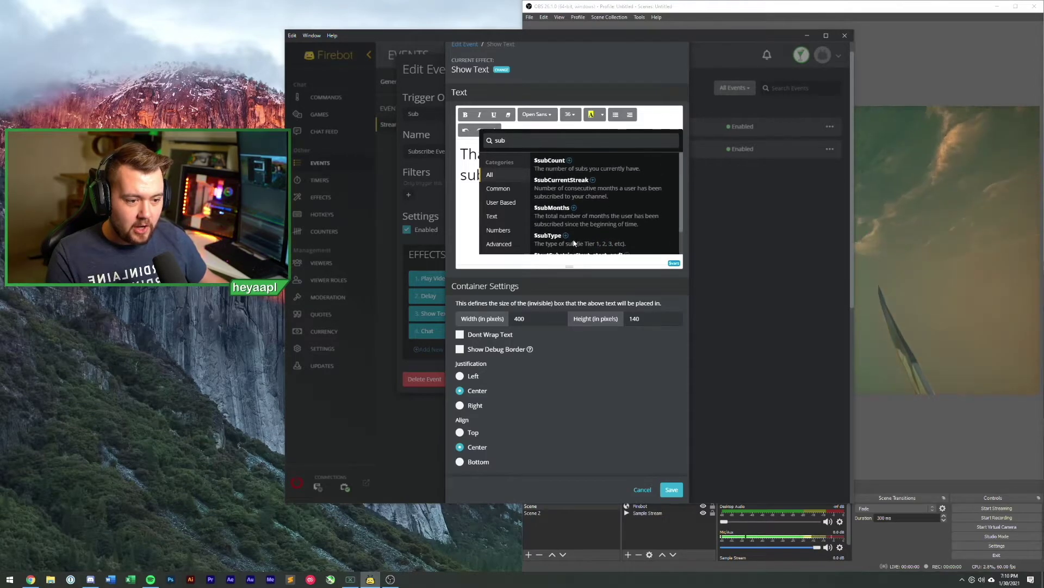
scroll(569, 243, "up", 3)
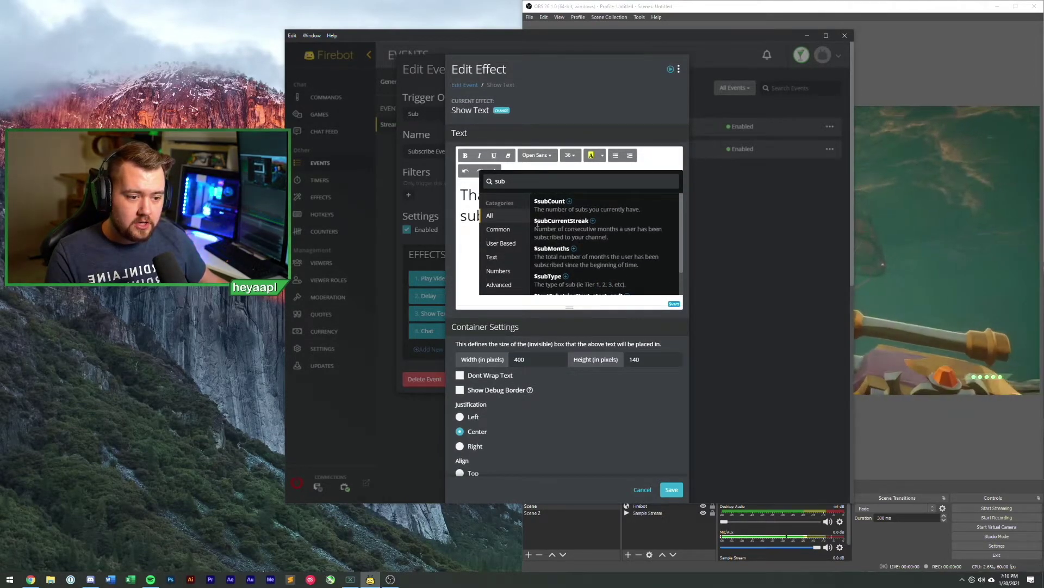
Leave the variable list without inserting anything and save the Show Text effect
left_click(470, 252)
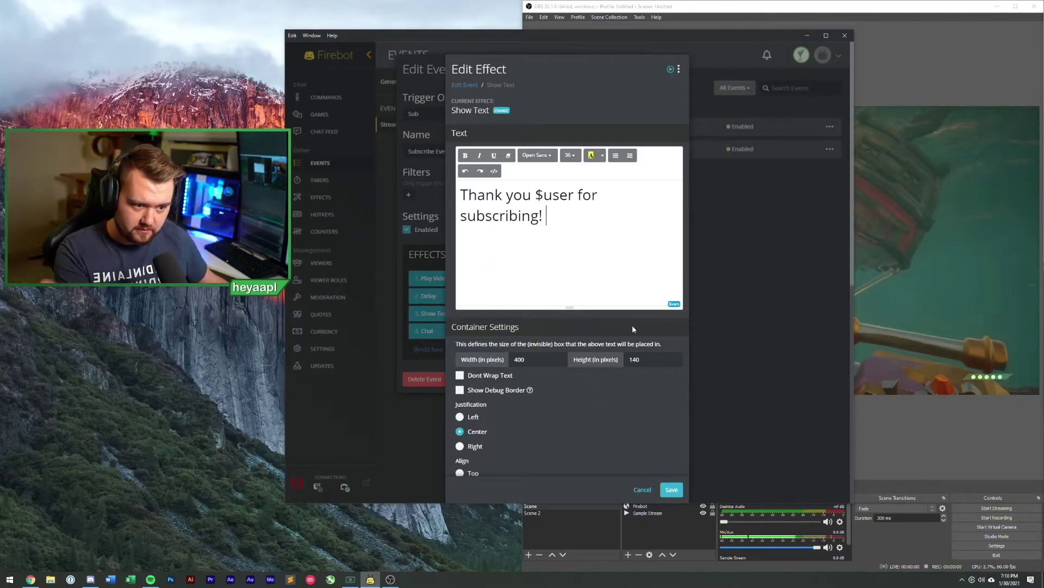
left_click(672, 489)
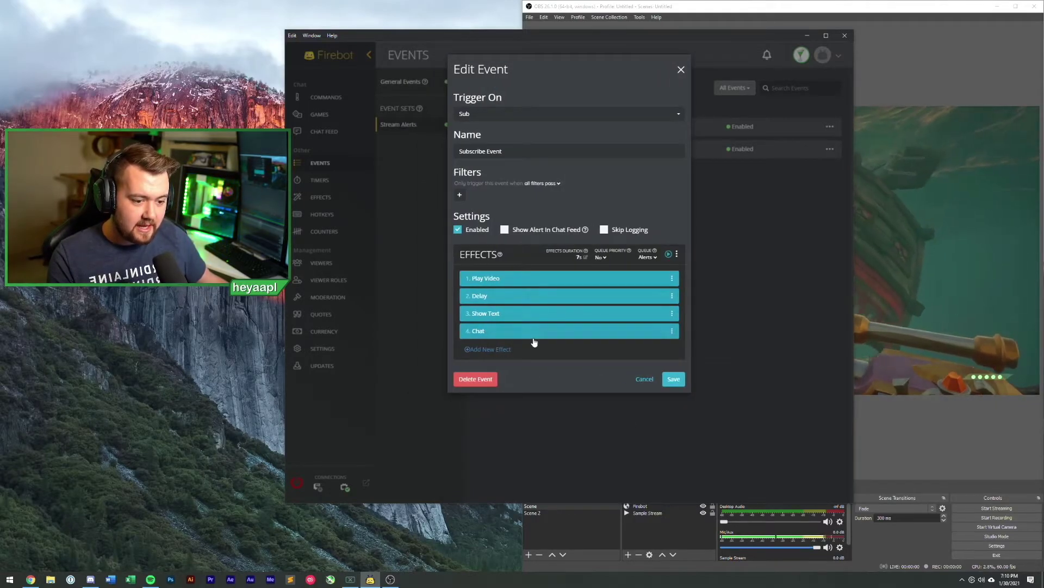
Change the Chat effect's message to "Thank you for subscribing for $subMonths, $user!", inserting the sub months variable
left_click(541, 336)
double_click(514, 198)
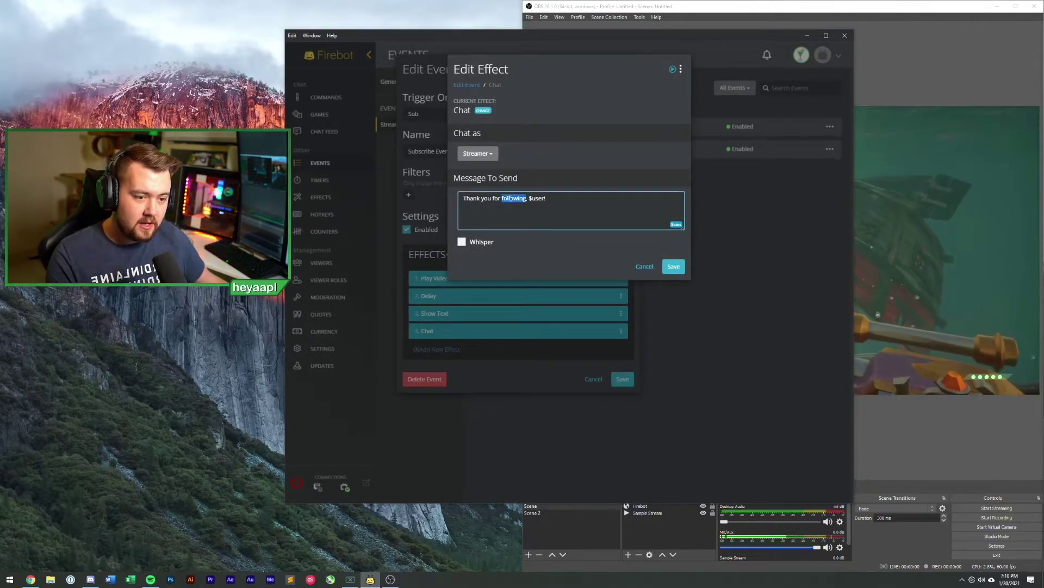
type("subscribing")
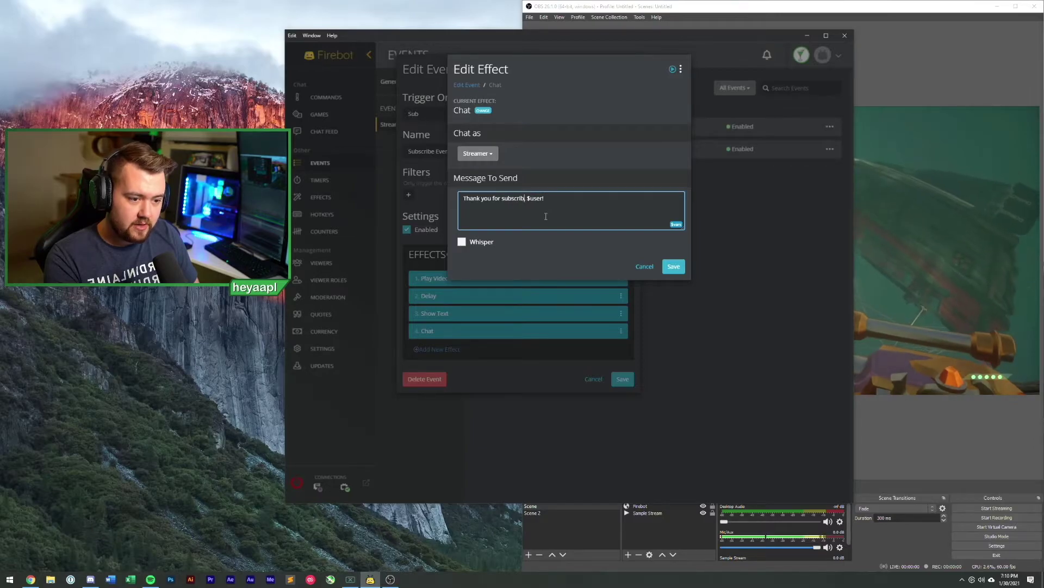
type(" for")
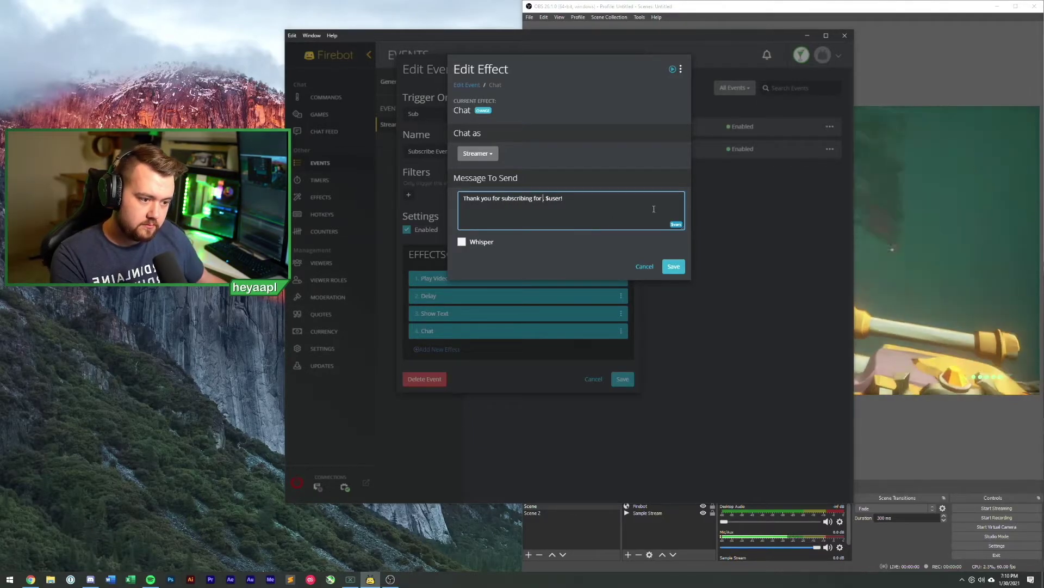
left_click(676, 223)
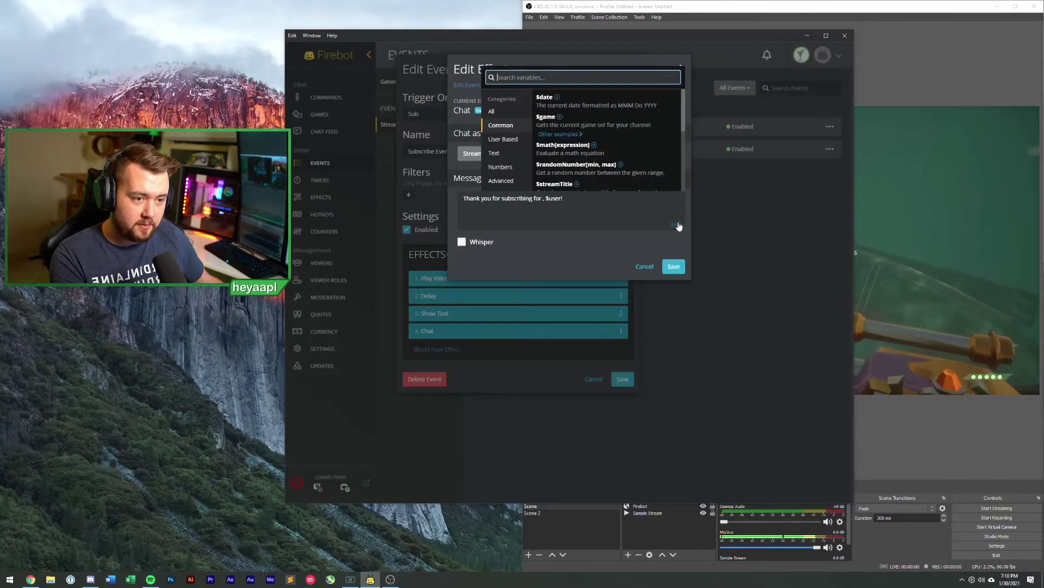
type("sub")
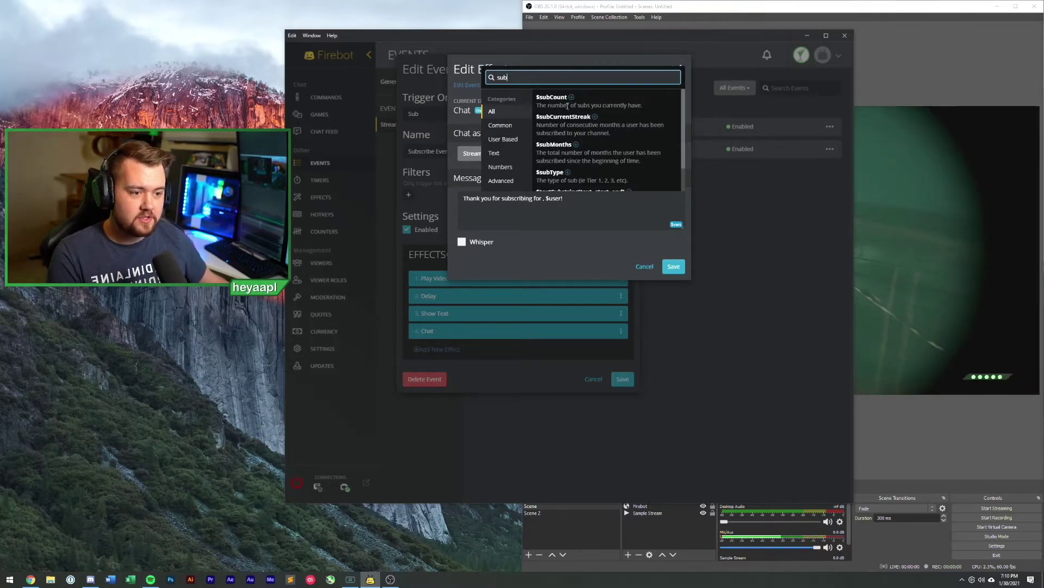
left_click(581, 149)
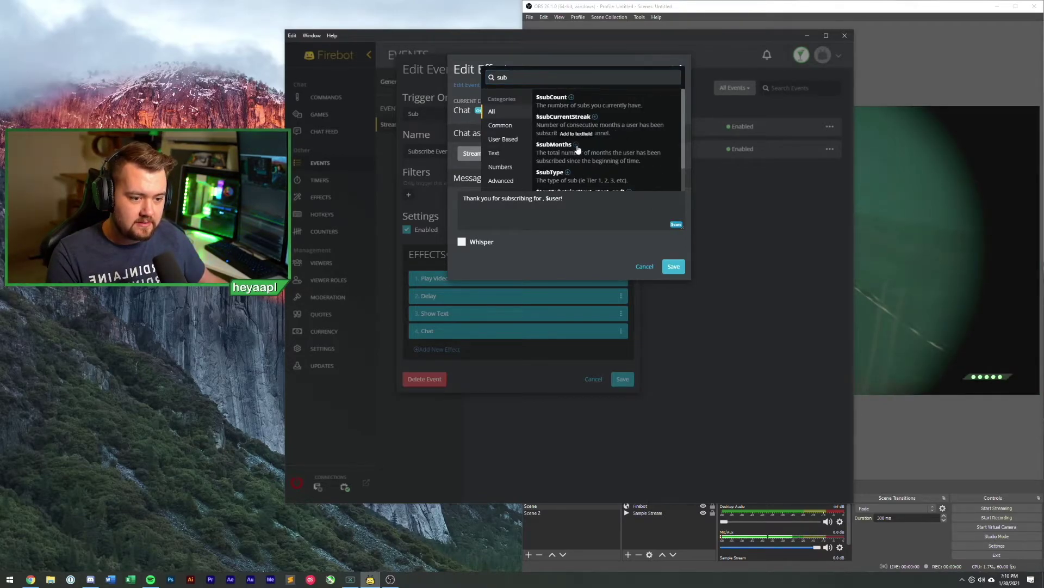
left_click(606, 203)
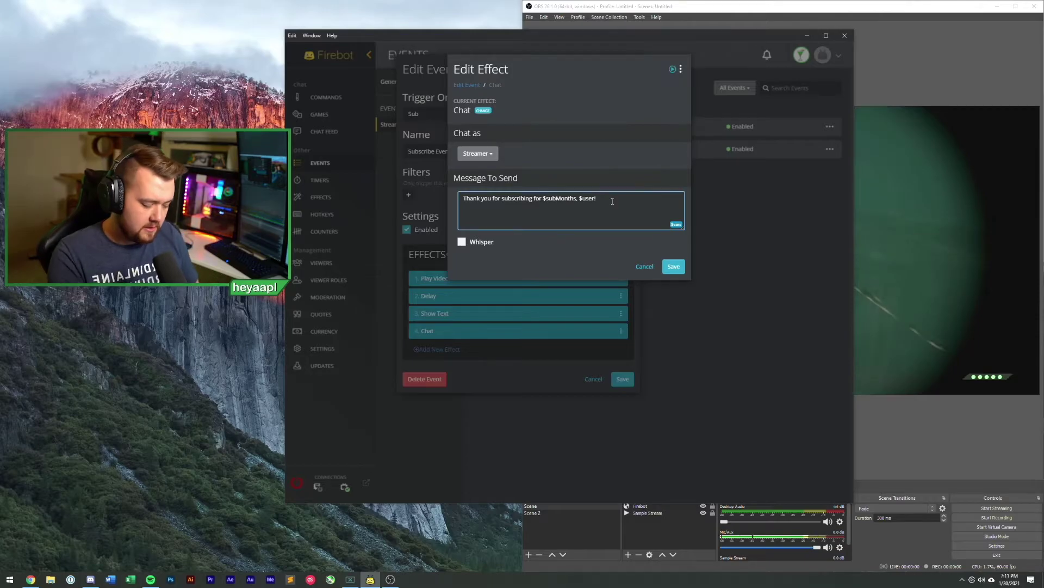
Append "They are on a $subCurrentStreak month sub streak!" to the chat message and save the Chat effect
type("They are on")
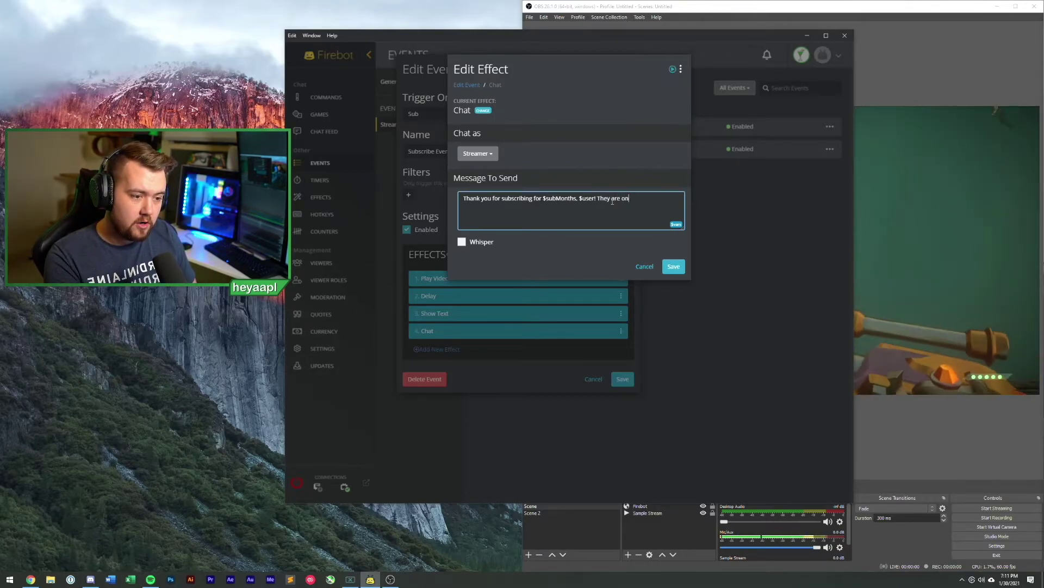
type(" a")
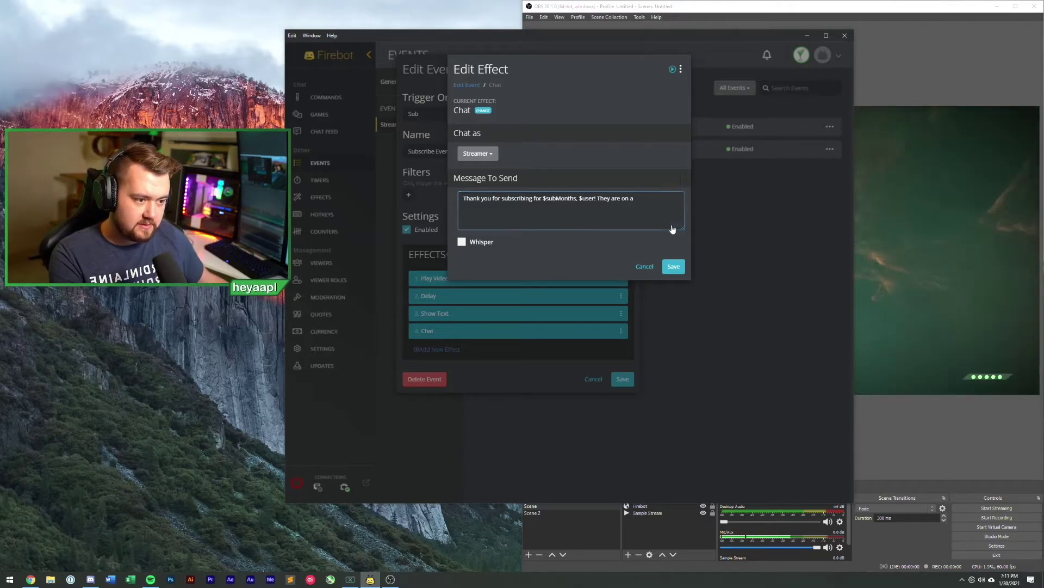
left_click(675, 225)
type("sub")
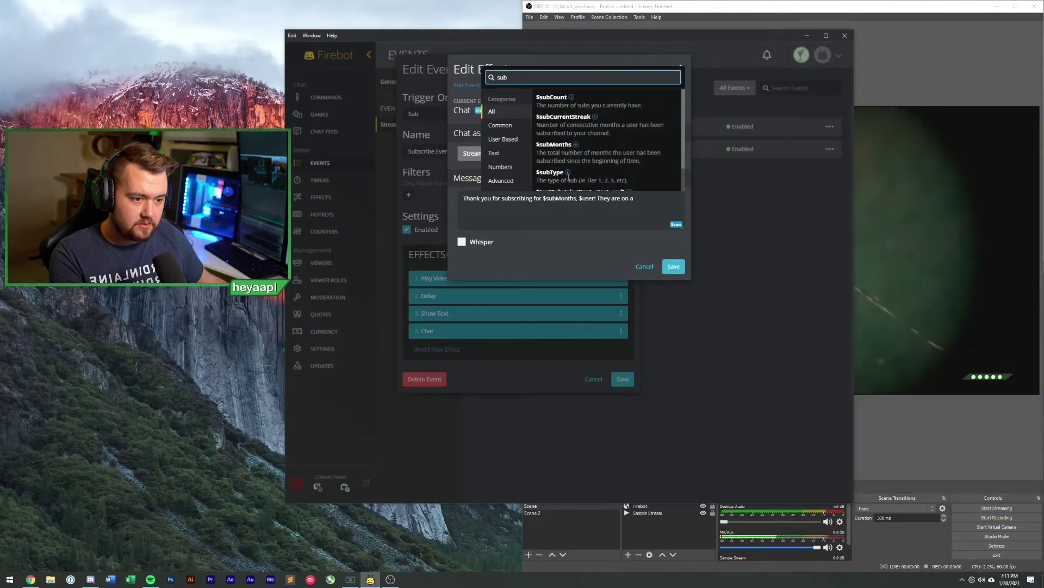
left_click(596, 119)
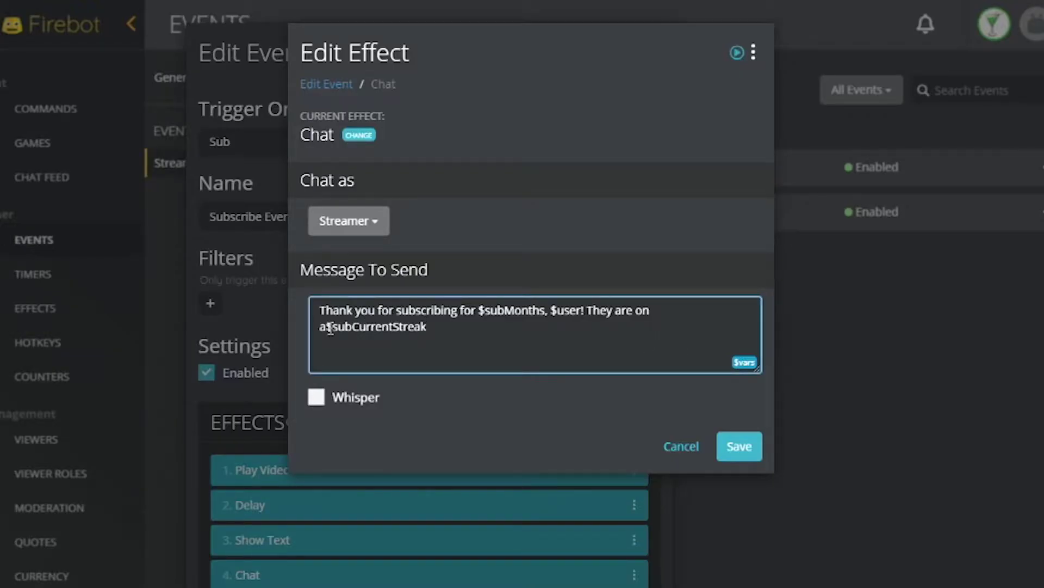
type("a")
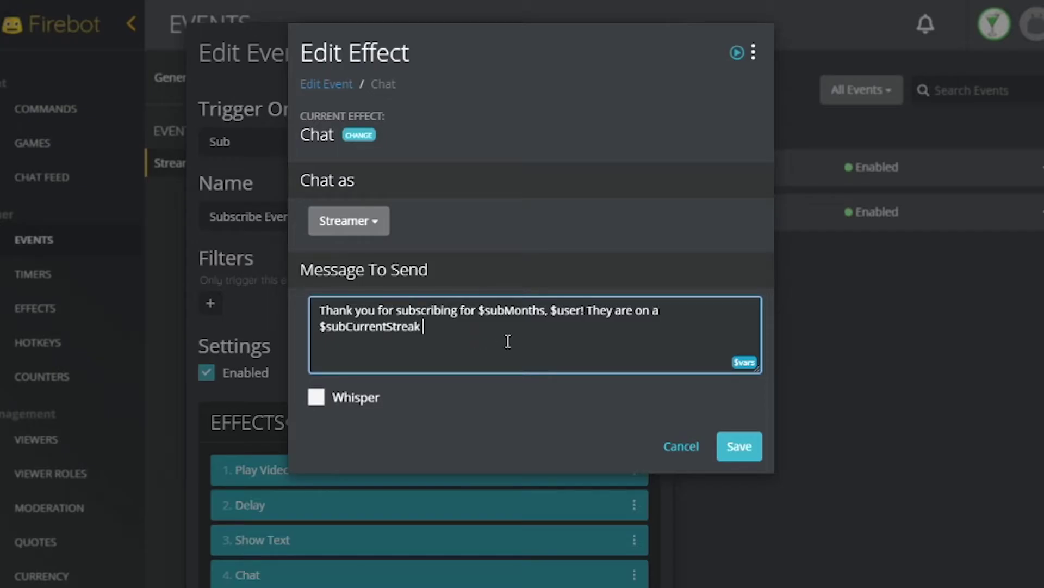
type(" $sub")
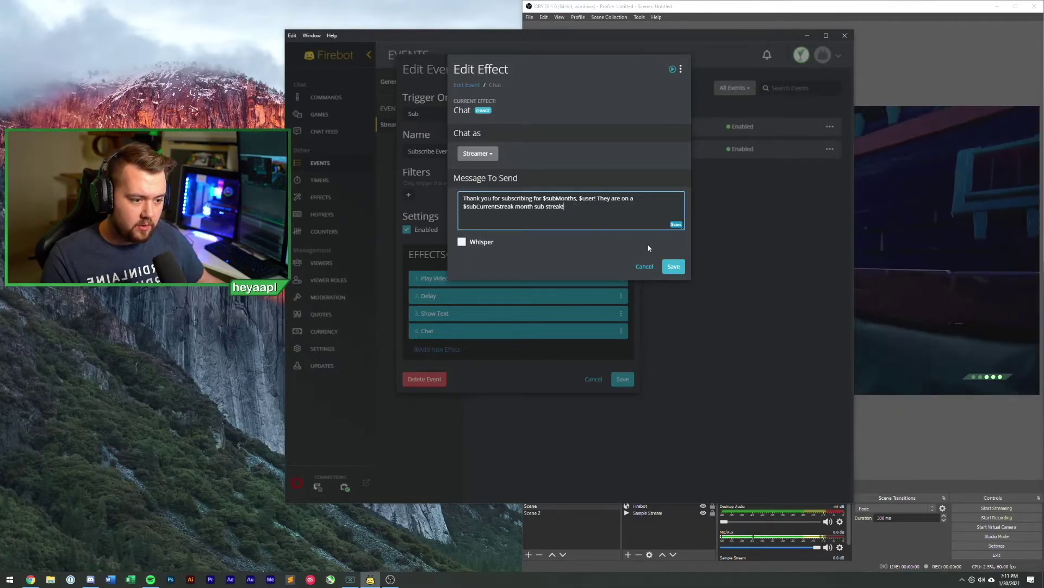
left_click(672, 266)
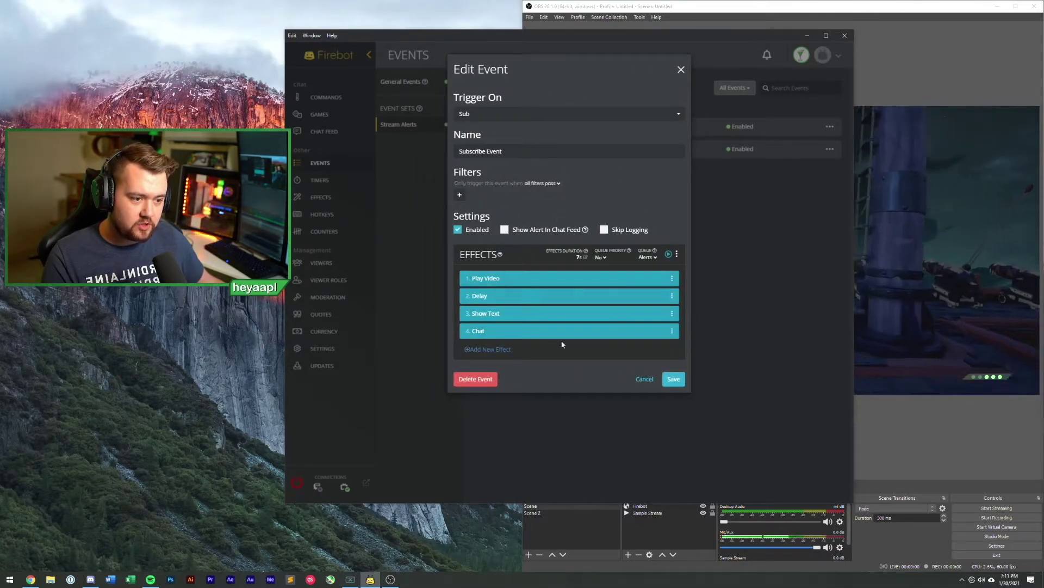
Test-run the Subscribe Event's effects
left_click(668, 254)
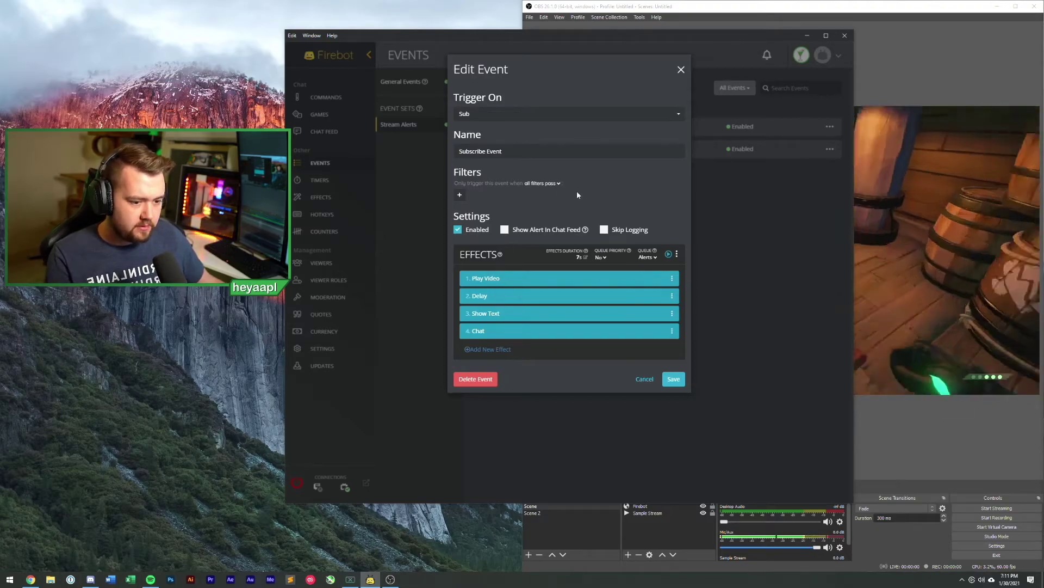
Save the Subscribe Event and duplicate it in the Stream Alerts event set
left_click(674, 379)
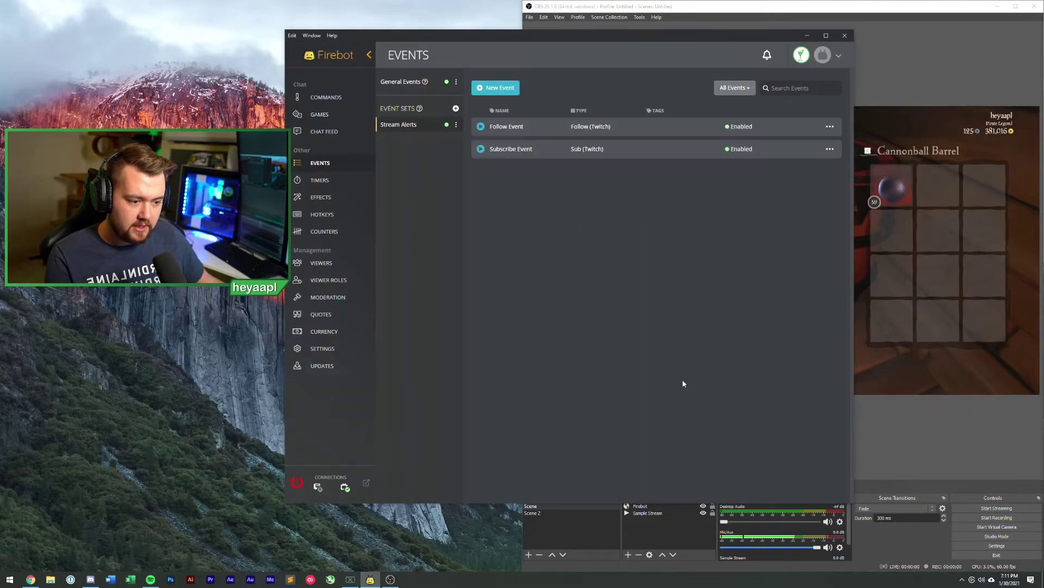
left_click(830, 148)
left_click(827, 188)
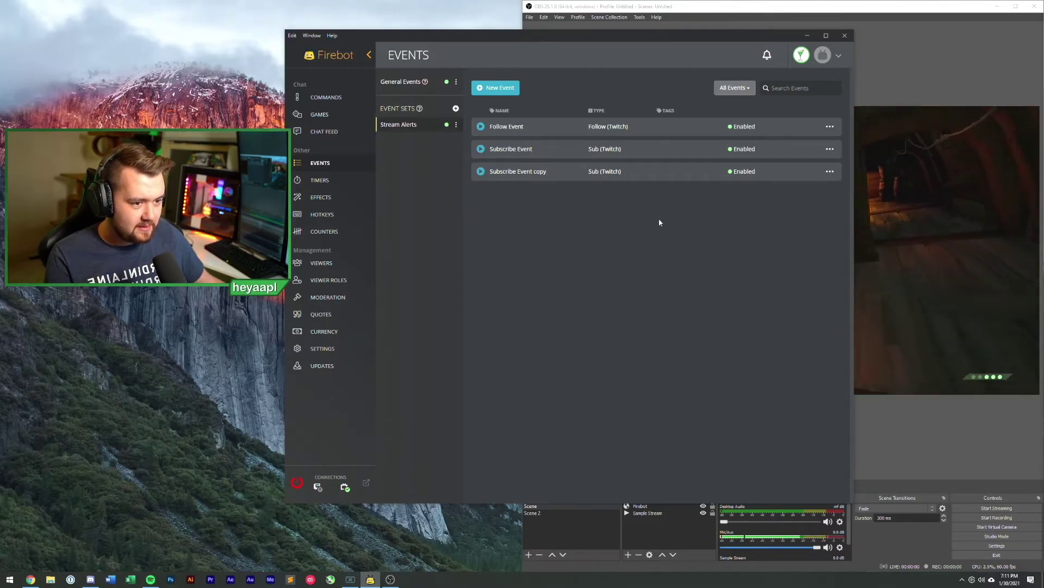
Open the duplicated event for editing and change its Show Text effect's text to "Thank you $user for the XX bits!"
left_click(830, 172)
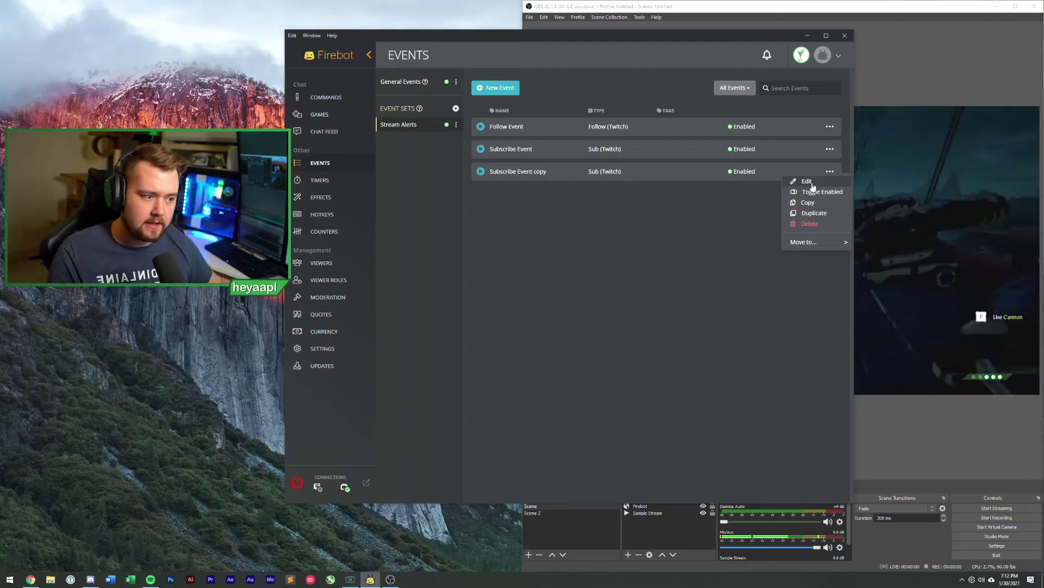
left_click(808, 182)
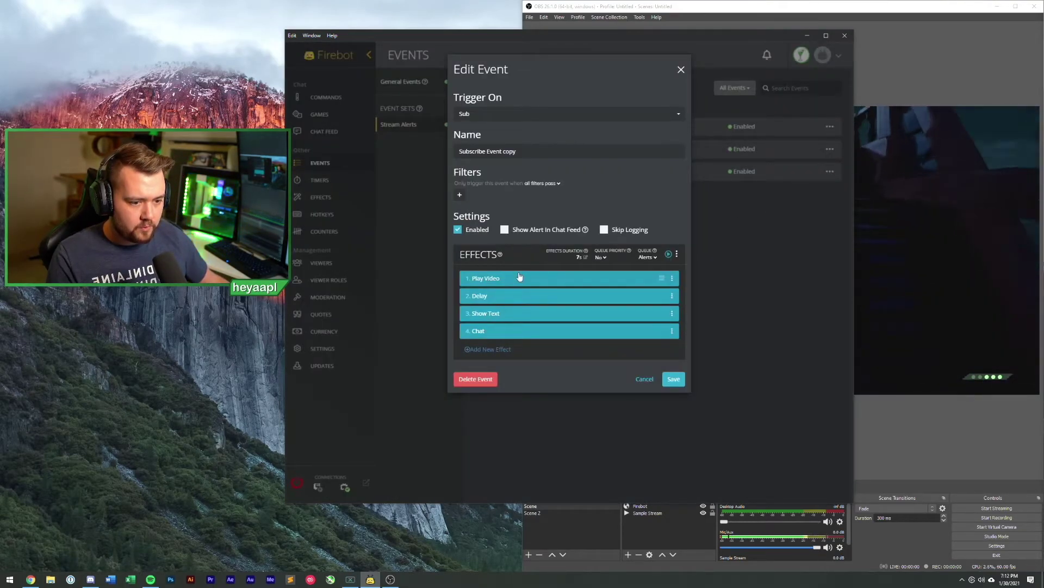
left_click(503, 313)
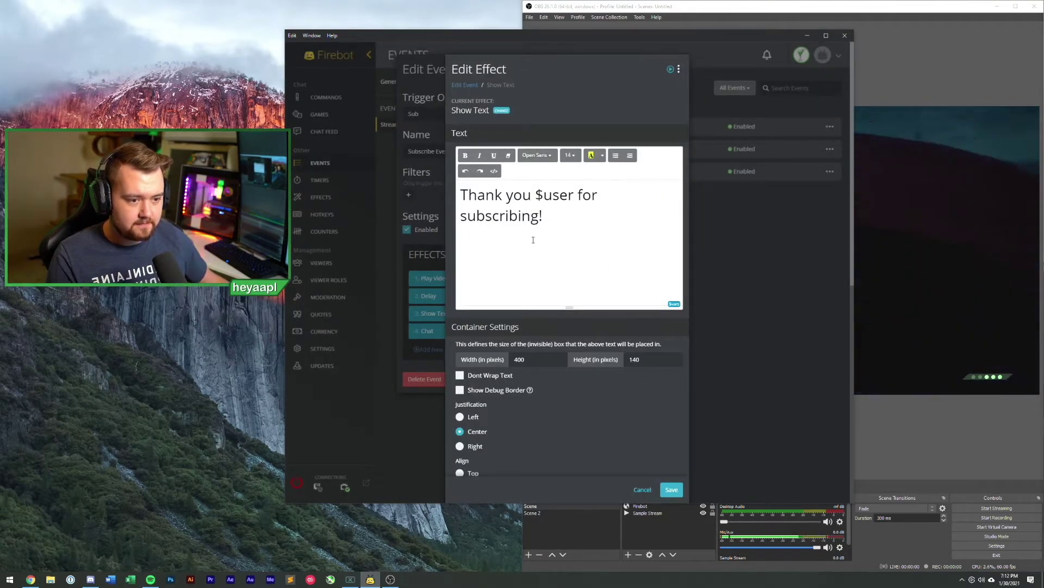
double_click(507, 218)
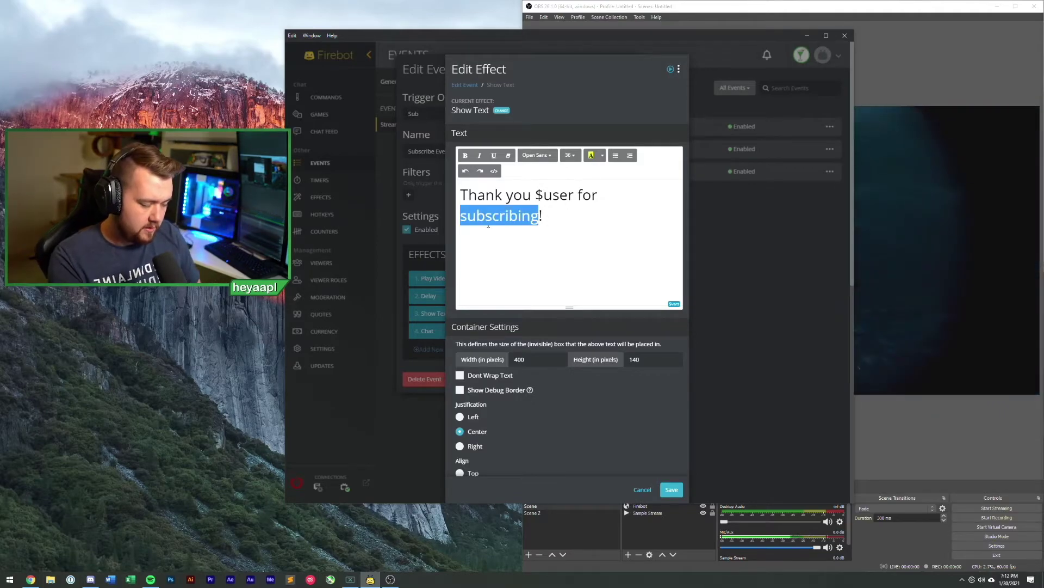
key("BackSpace")
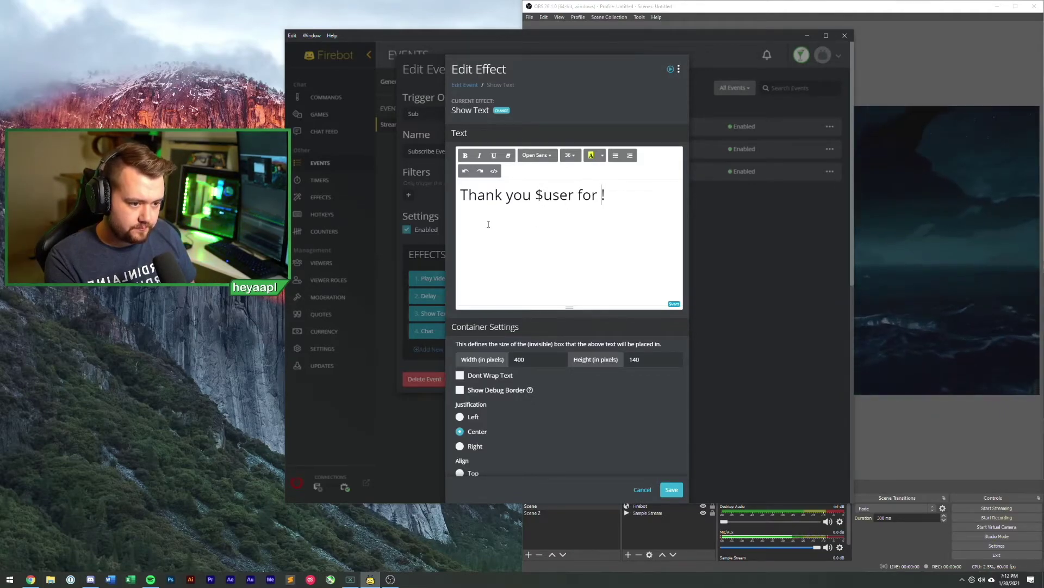
type("the ")
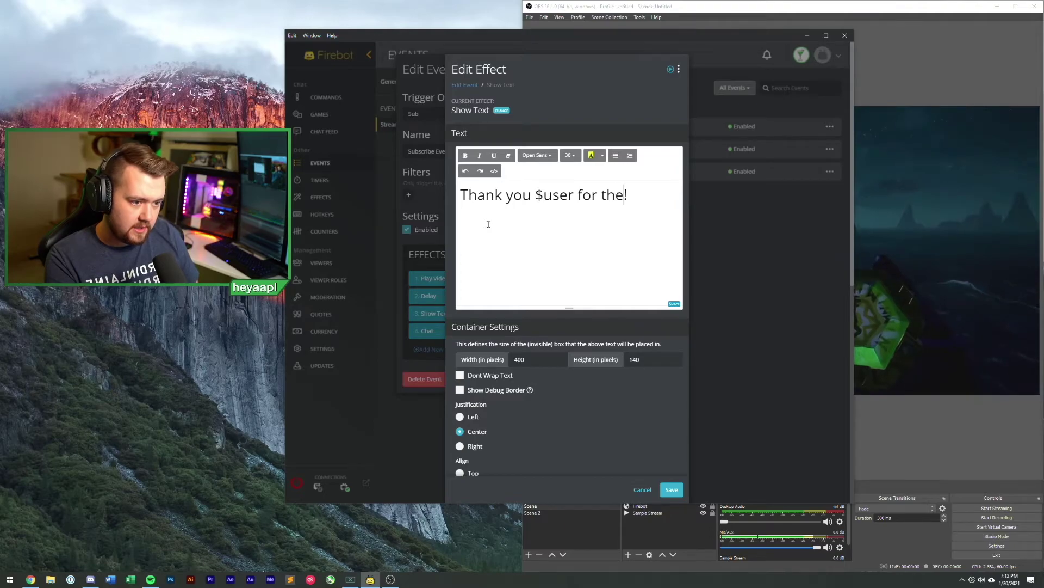
type("XX bit")
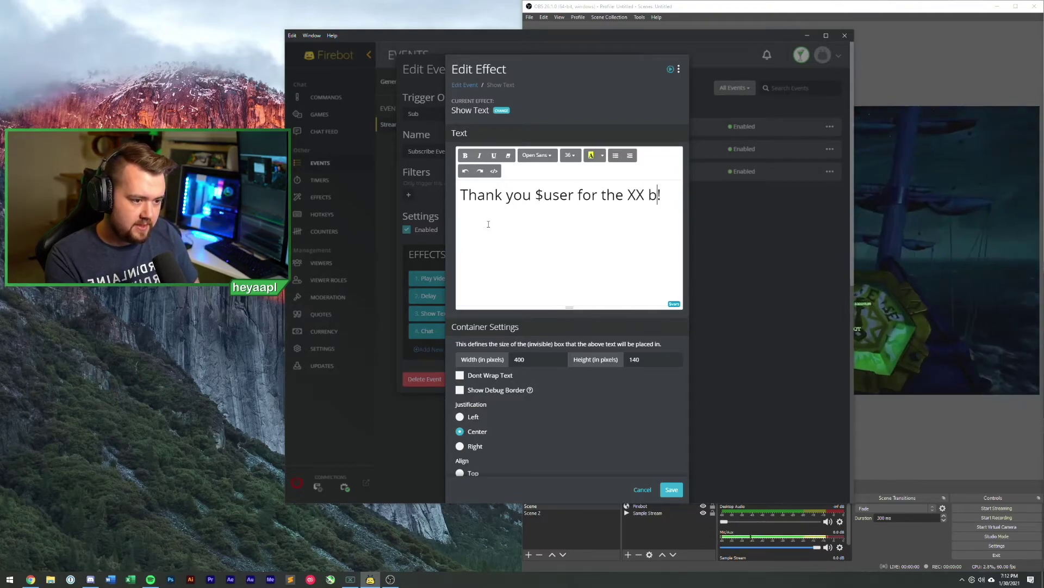
type("s")
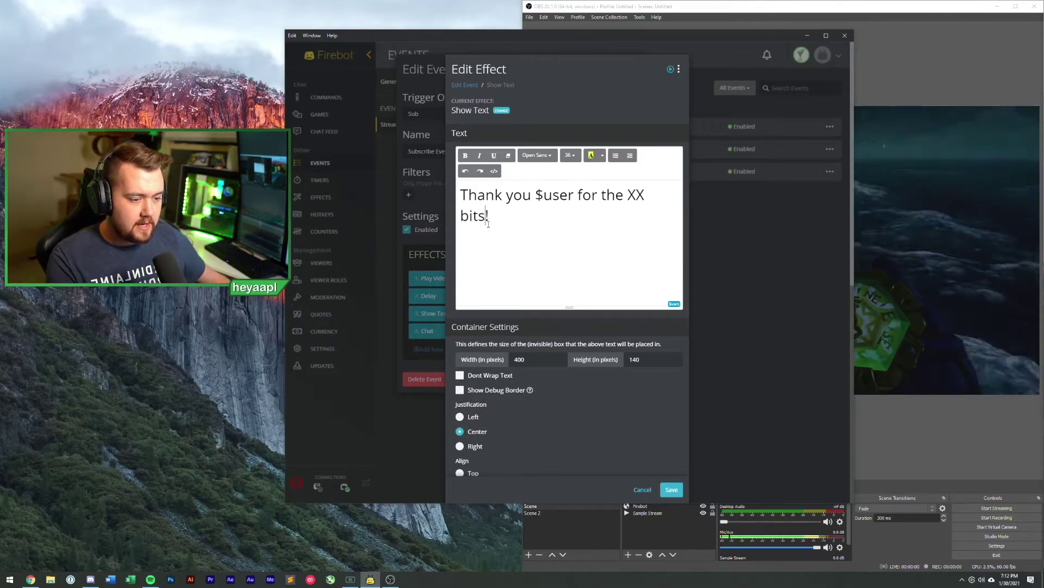
Search the variables for "bit" with the XX placeholder selected, leave the list without inserting anything and save the Show Text effect
left_click_drag(627, 194, 645, 195)
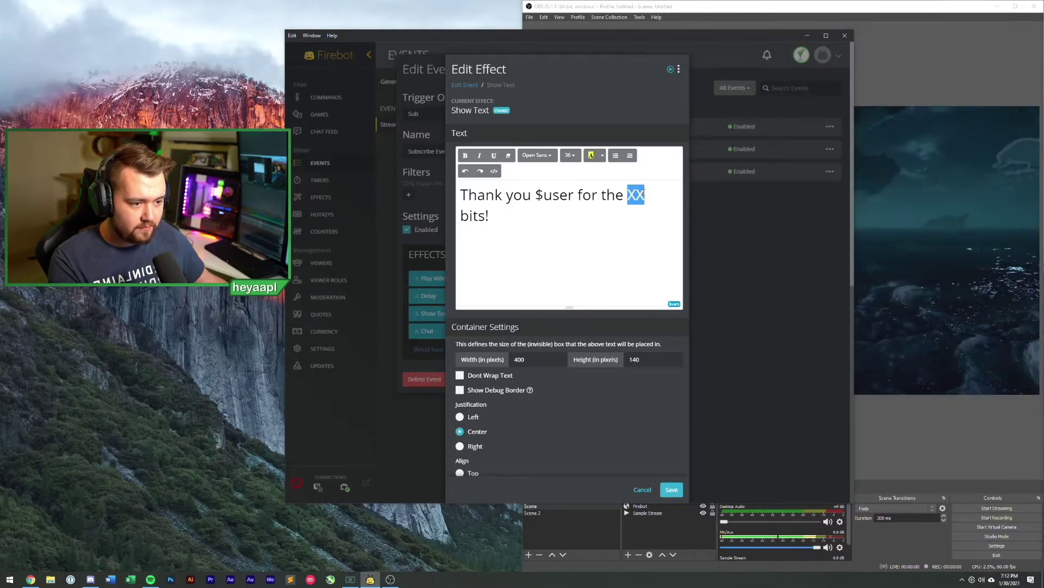
left_click(673, 304)
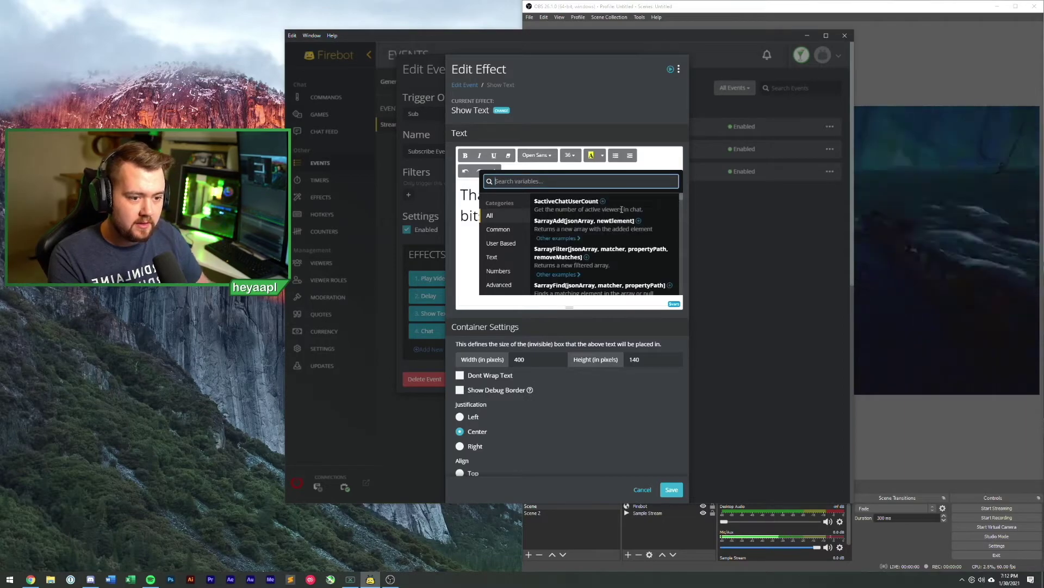
type("bit")
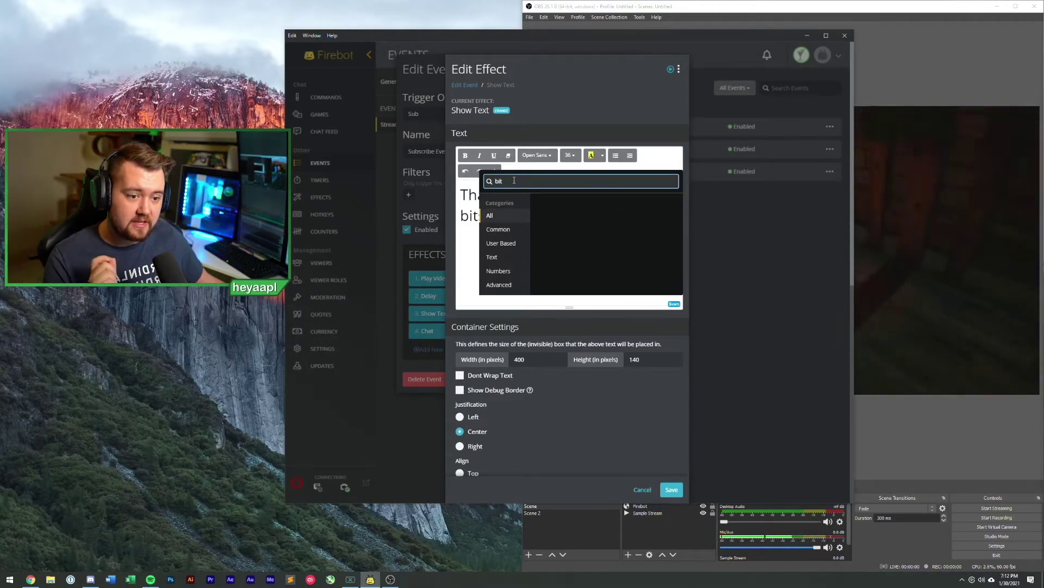
left_click_drag(513, 179, 420, 157)
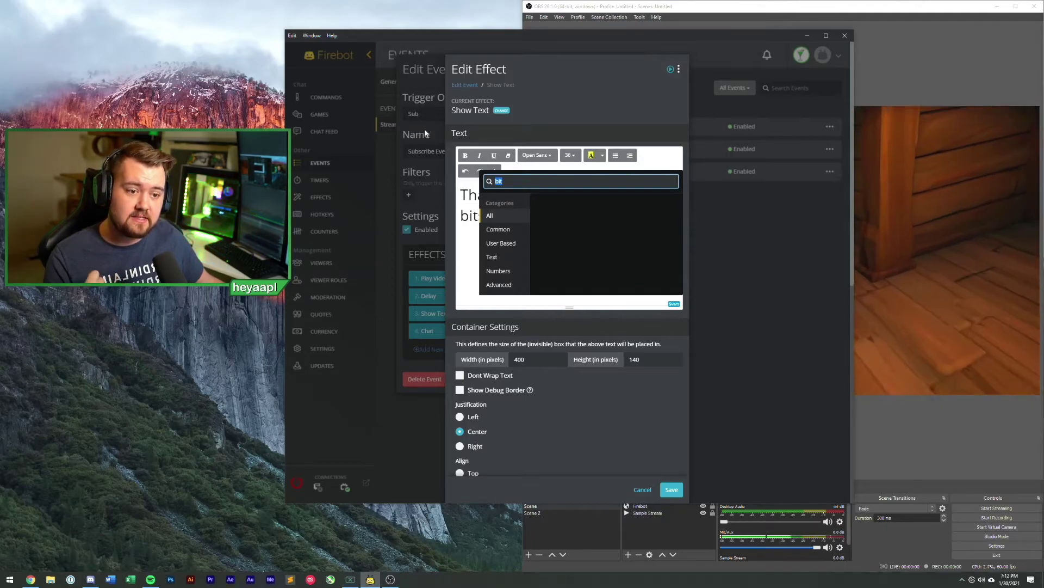
left_click(577, 99)
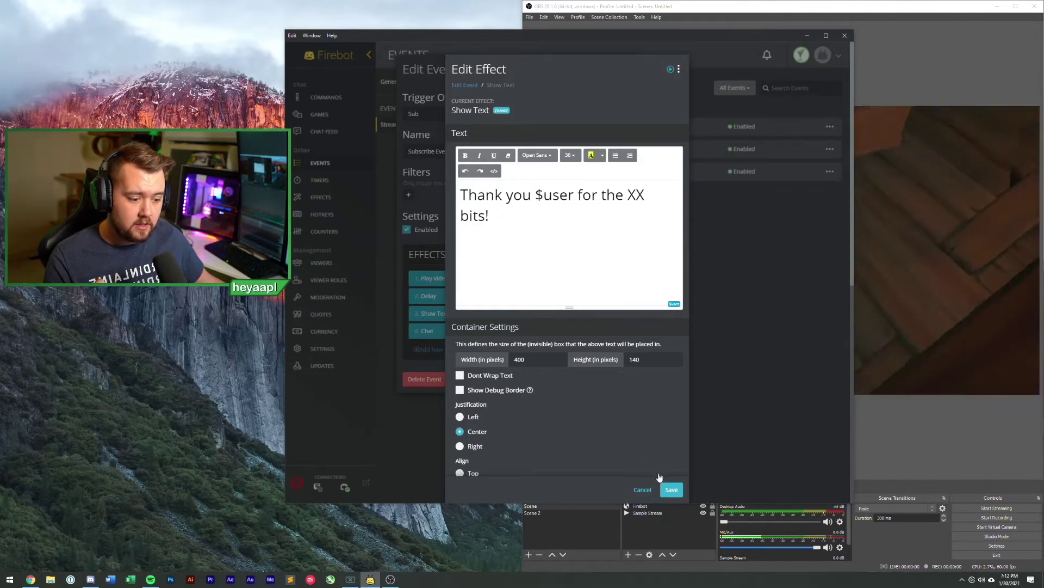
left_click(671, 489)
Set the duplicated event's trigger to Cheer and rename it "Cheer Event"
left_click(526, 115)
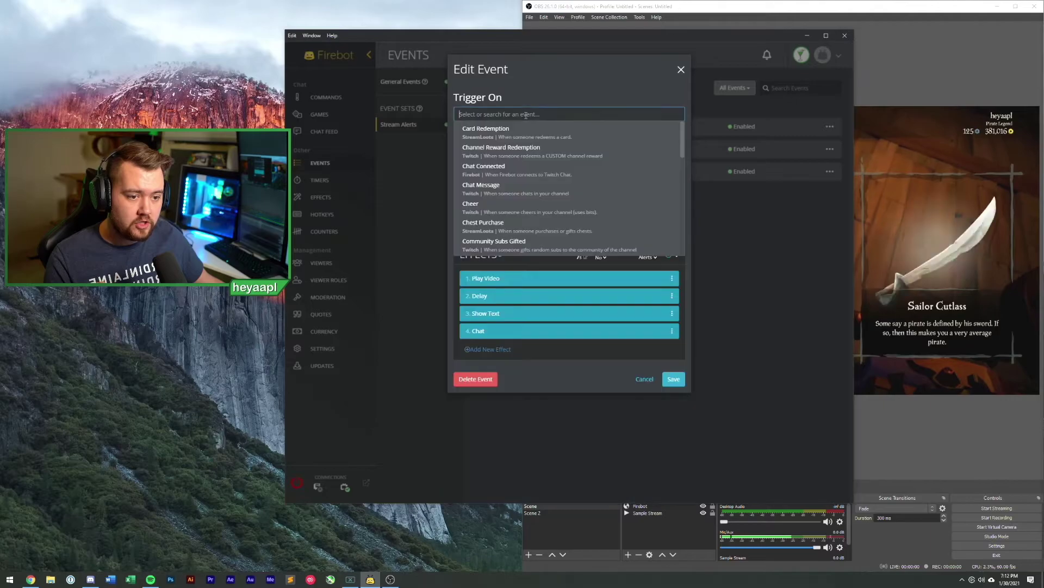
left_click(465, 209)
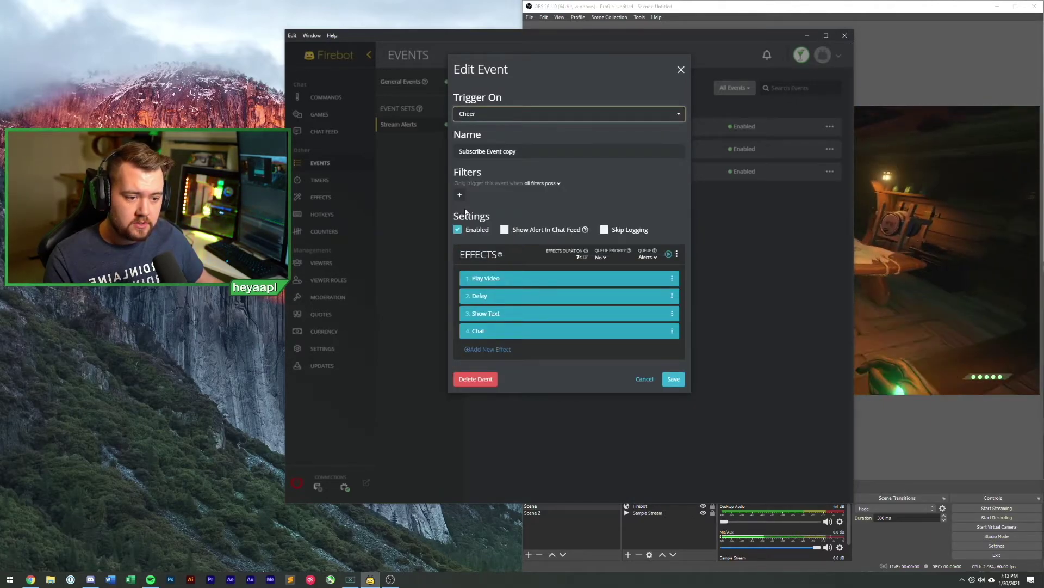
triple_click(520, 152)
type("cheer Event")
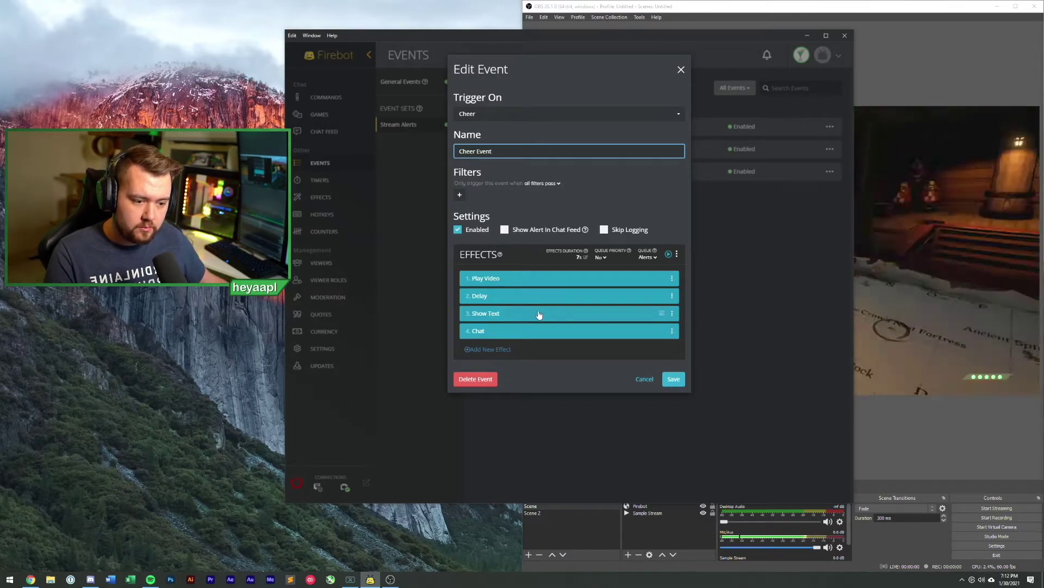
Replace the XX placeholder in the Show Text effect with the $cheerBitsAmount variable
left_click(539, 315)
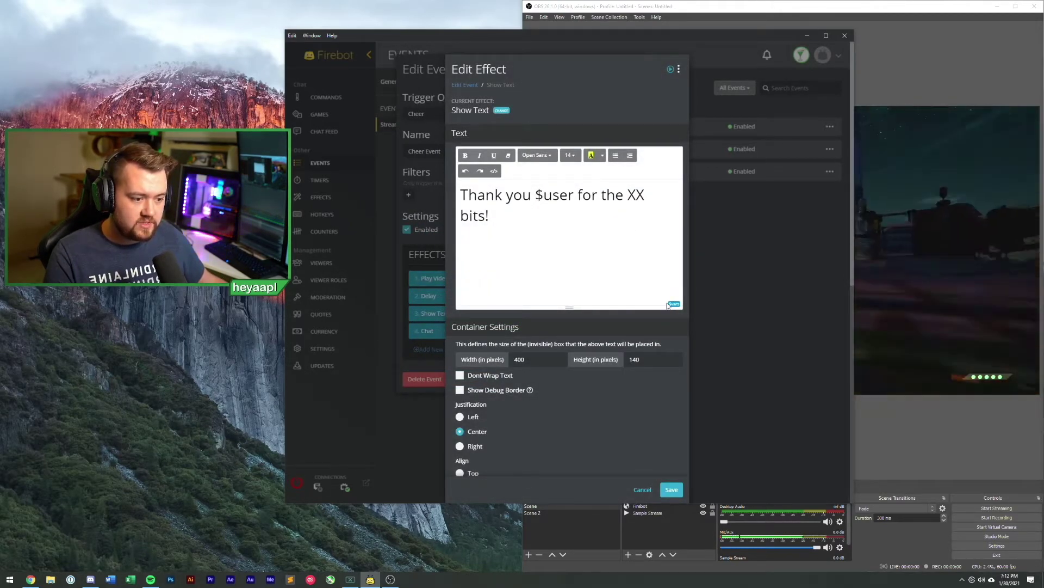
type("2")
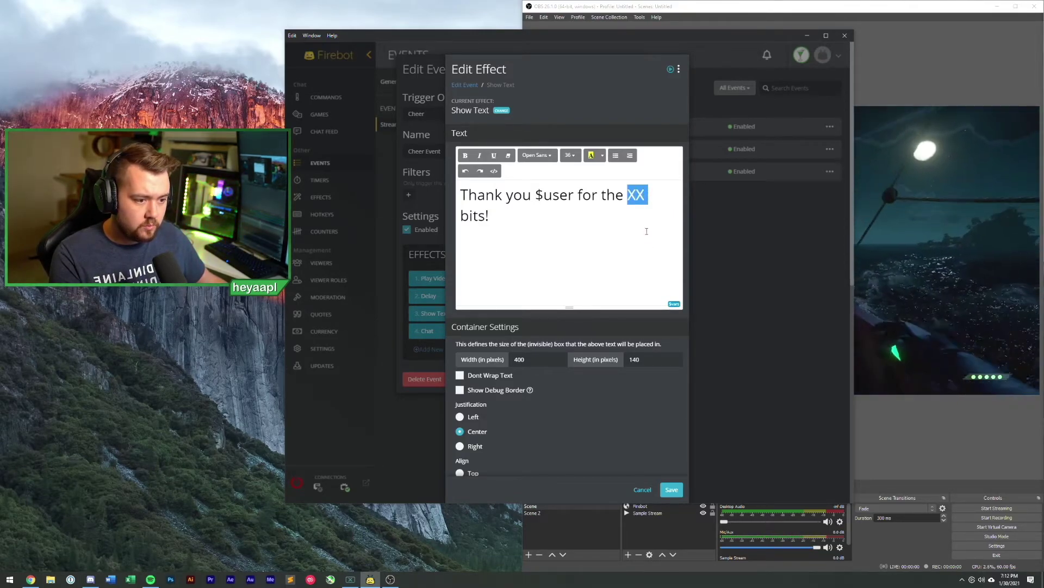
left_click(675, 304)
type("bit")
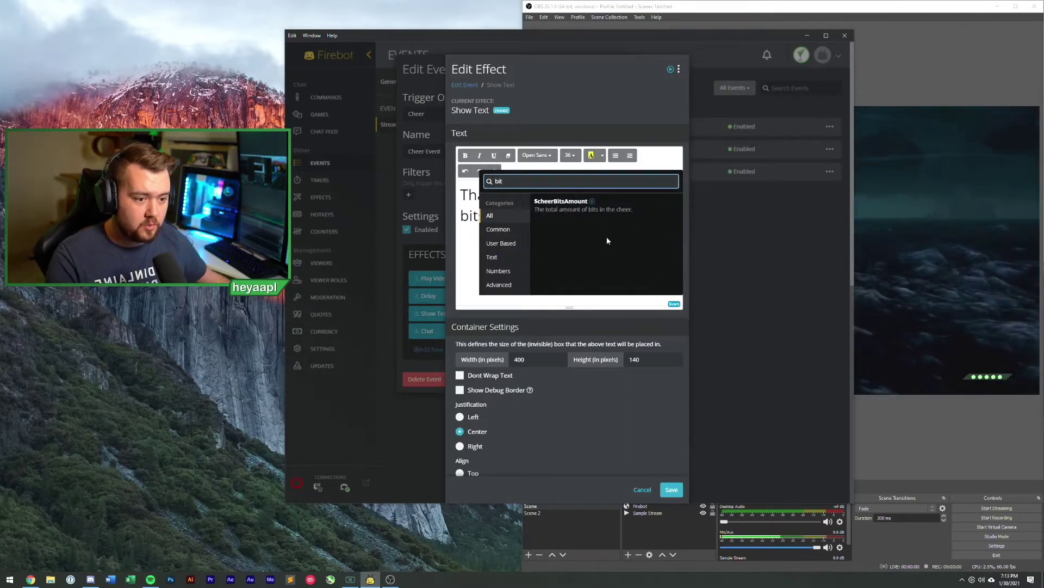
left_click(592, 202)
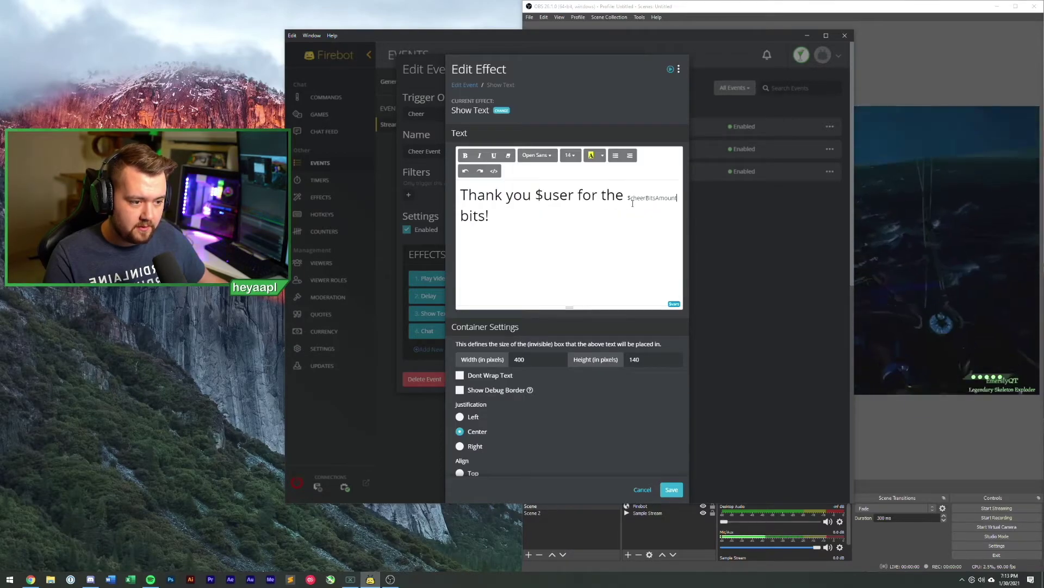
left_click(674, 304)
left_click(592, 204)
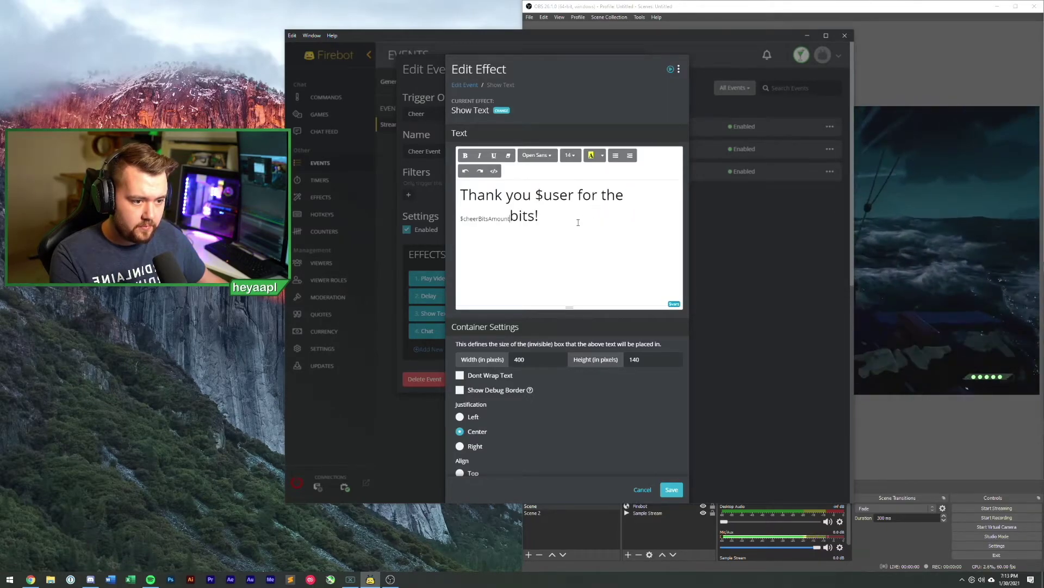
Set the font size of $cheerBitsAmount to 36, keep a space before "bits!" and save the Show Text effect
double_click(475, 219)
left_click(570, 156)
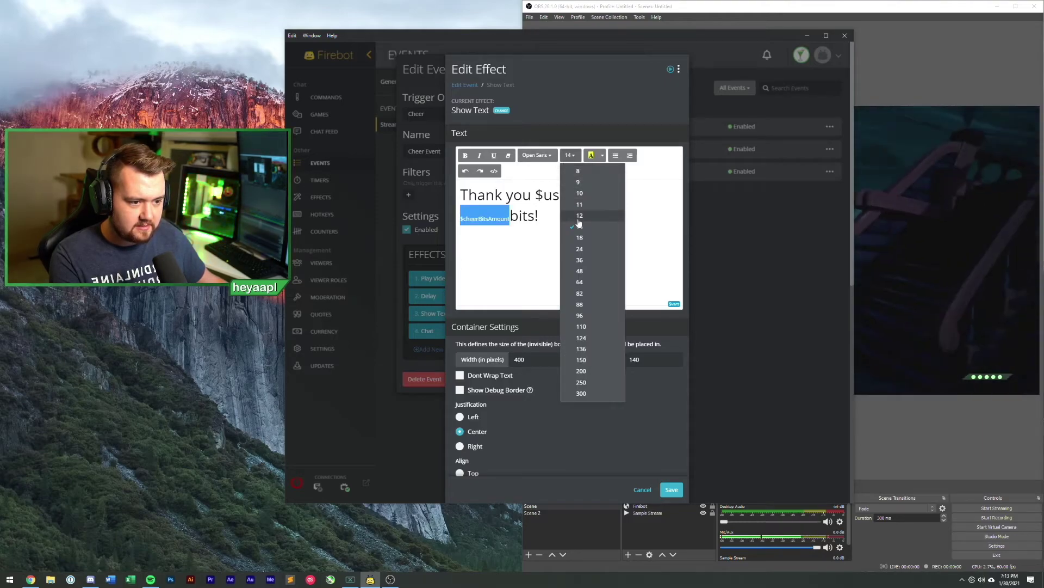
left_click(579, 259)
left_click(638, 222)
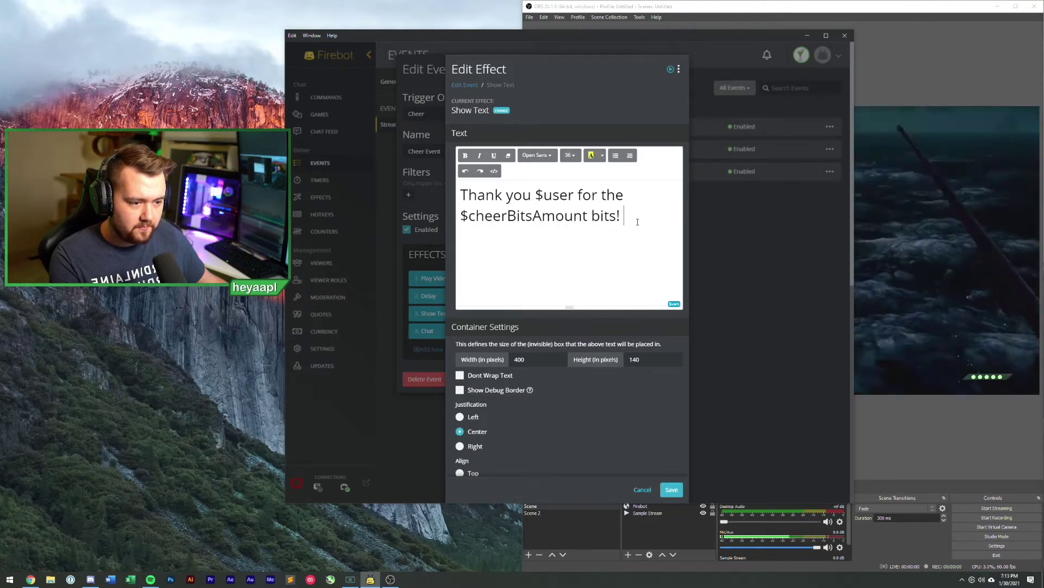
left_click_drag(616, 218, 544, 198)
left_click(616, 219)
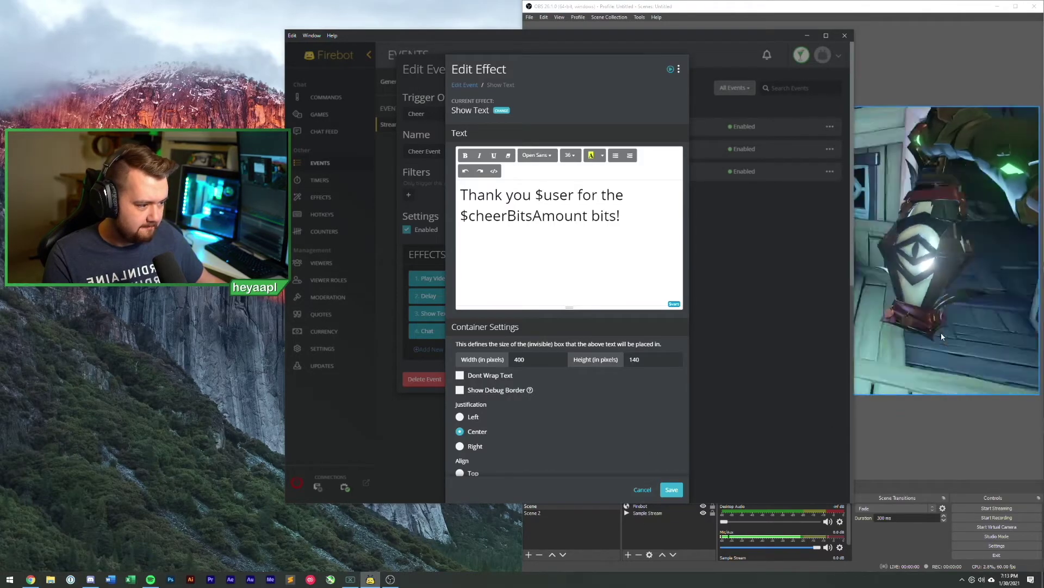
left_click(672, 490)
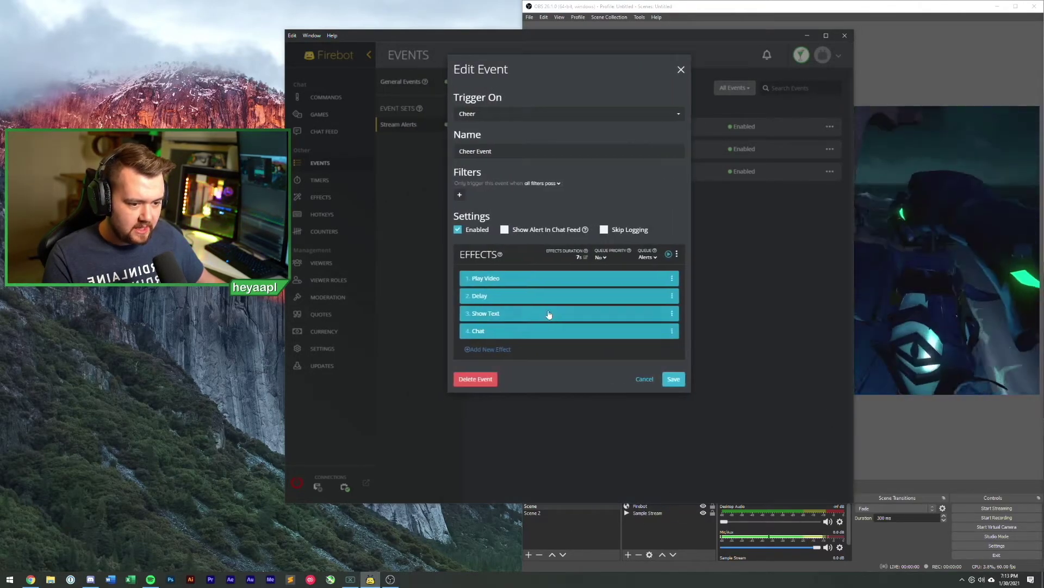
Test-run the Cheer Event's effects, and change the Chat effect's message to "Thank you $user for the $cheerBitsAmount bits!" and save it
left_click(668, 255)
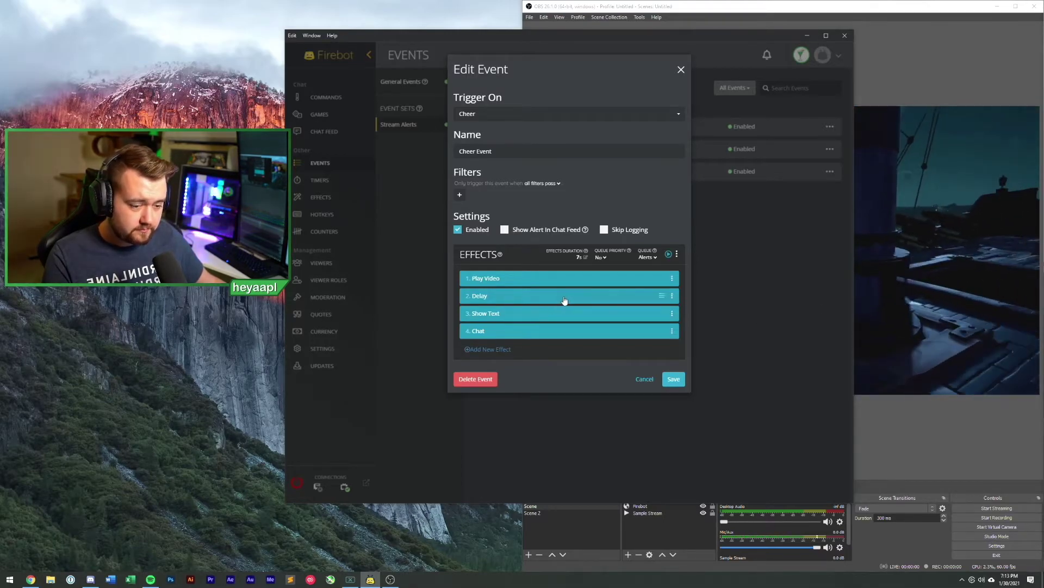
left_click(495, 332)
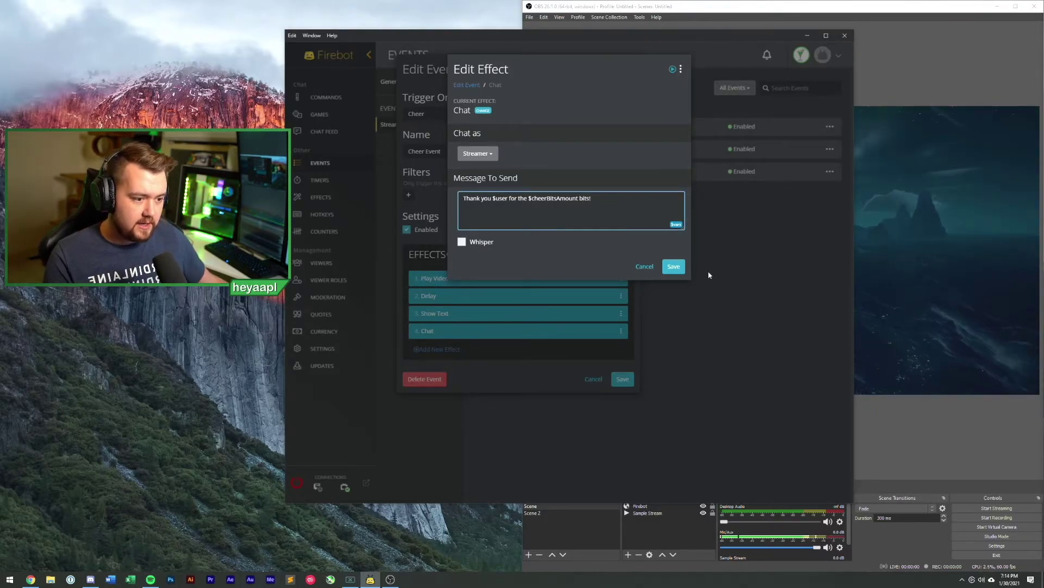
left_click(674, 266)
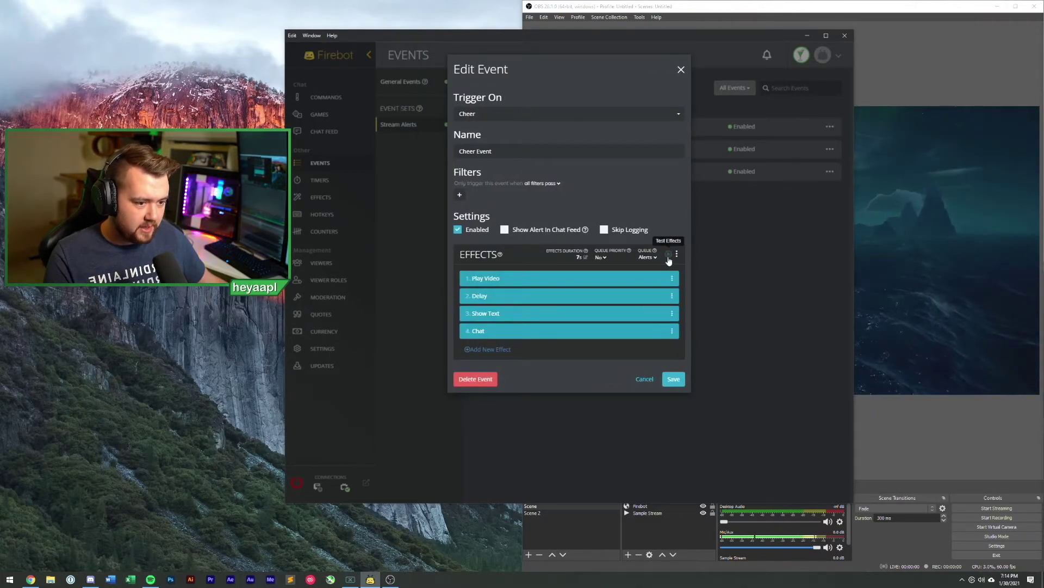
Test-run the Cheer Event's effects with the new chat message and save the event
left_click(668, 258)
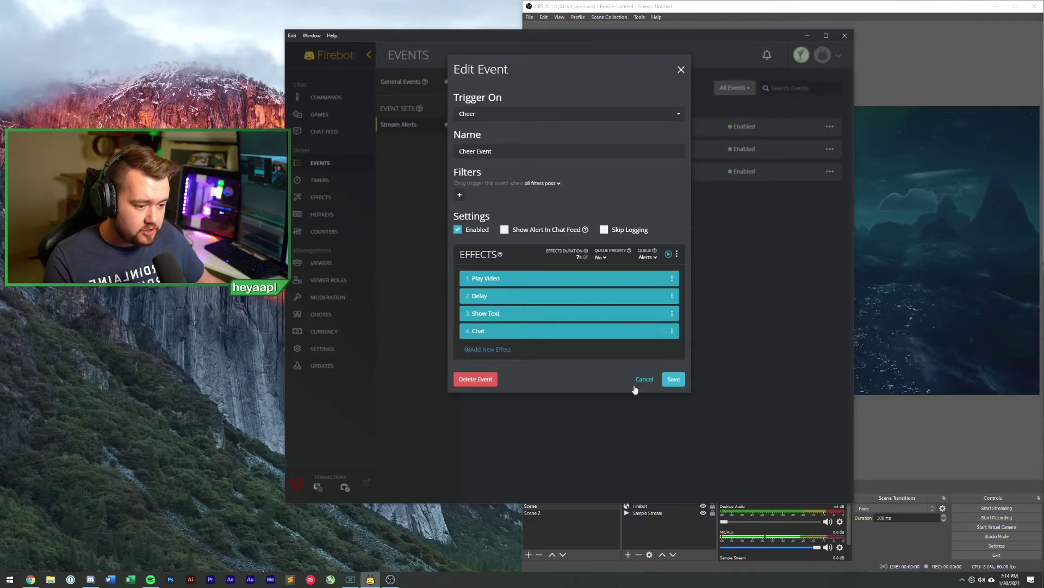
left_click(674, 380)
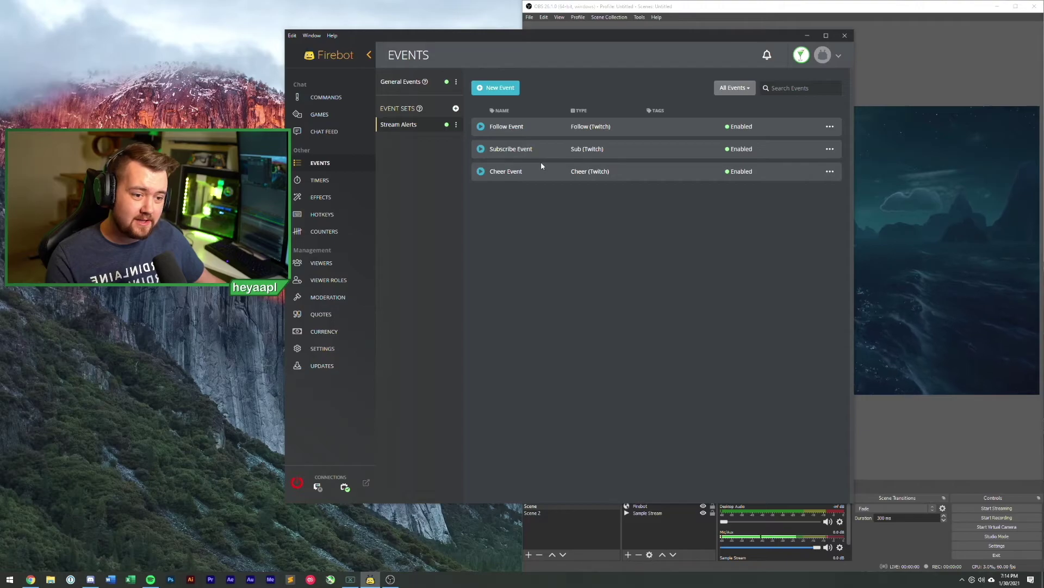
Connect Firebot to the chat, and enable the chat feed and the viewer list in the chat settings
left_click(296, 483)
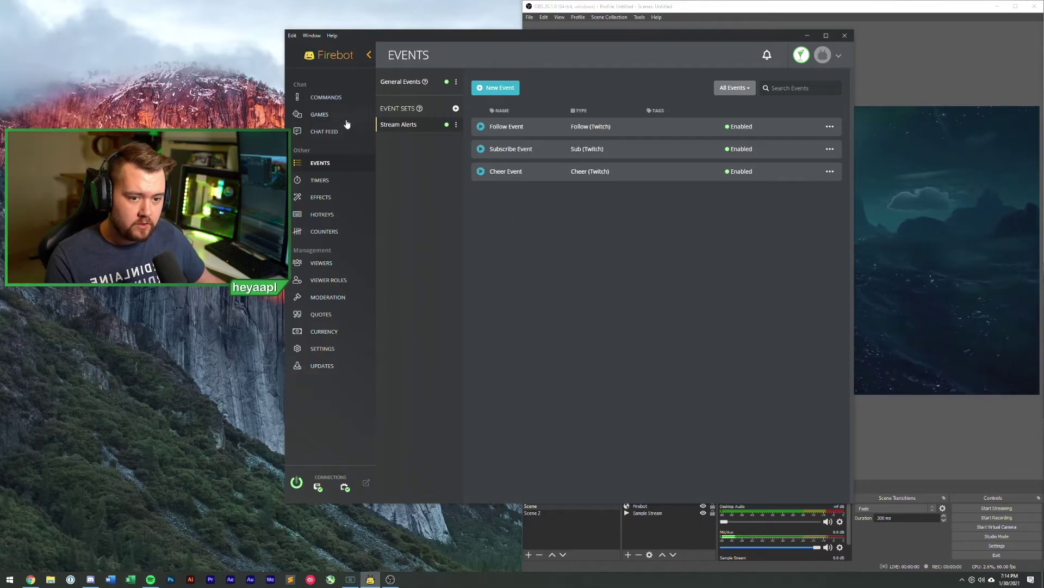
left_click(337, 133)
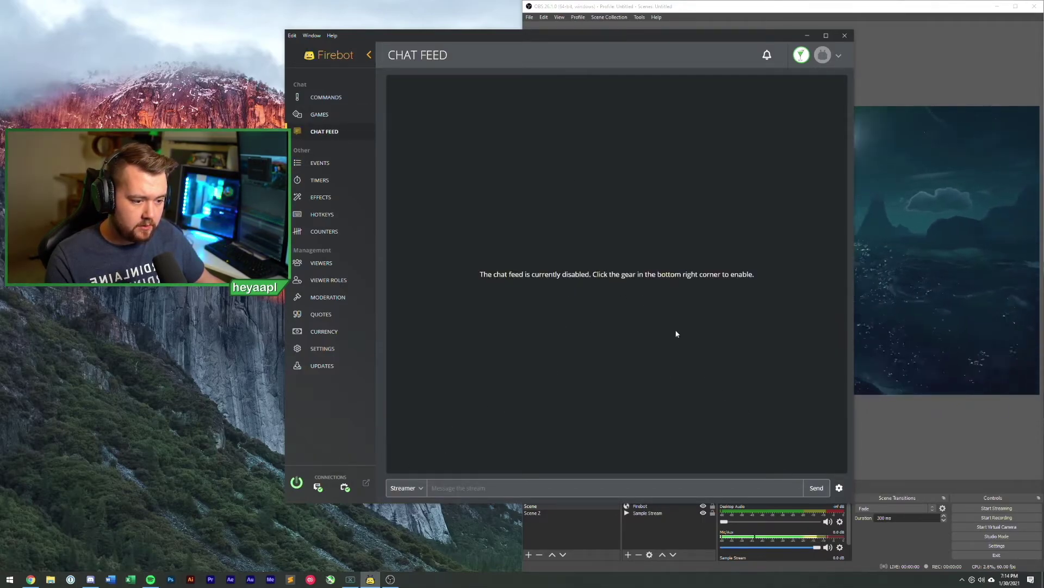
left_click(839, 488)
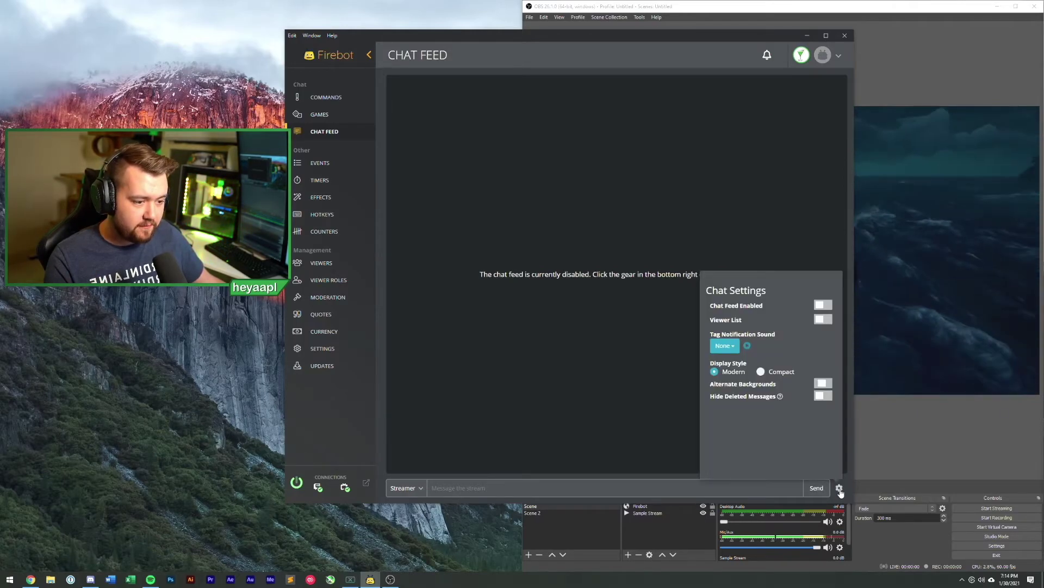
left_click(823, 303)
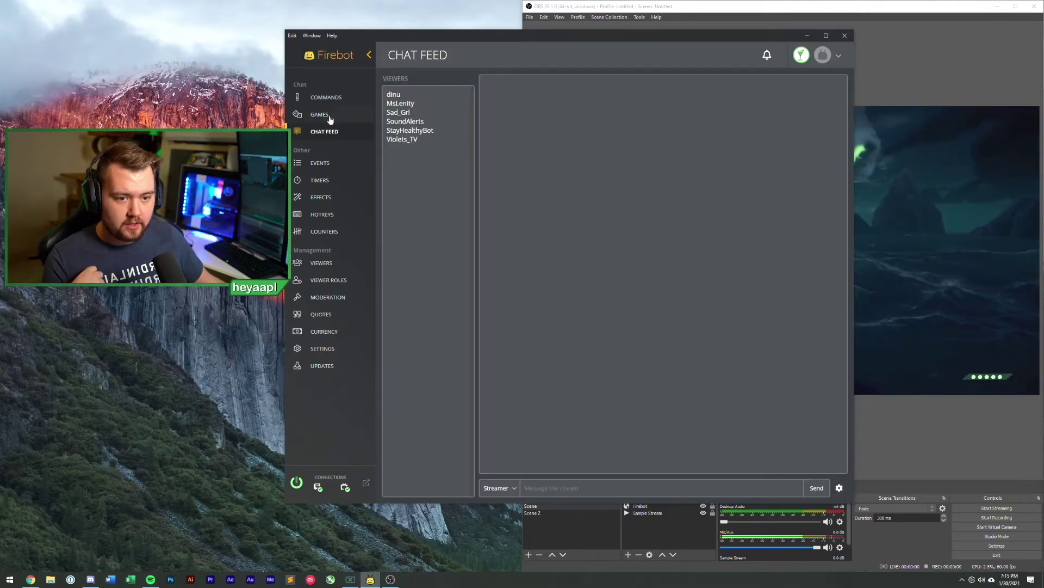
Test-run the Follow Event from the Stream Alerts set and check its thank-you message in the chat feed
left_click(329, 98)
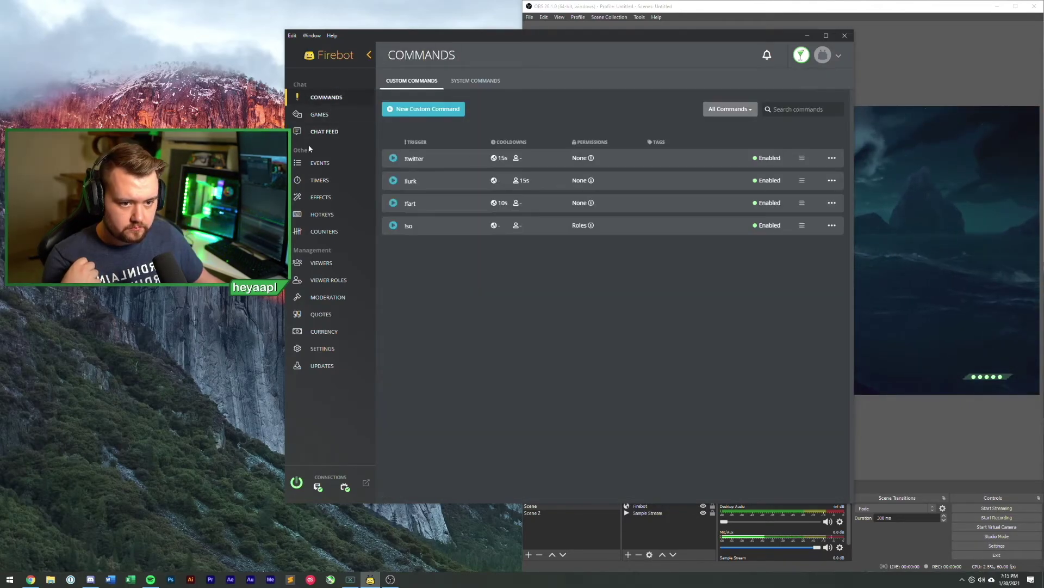
left_click(320, 162)
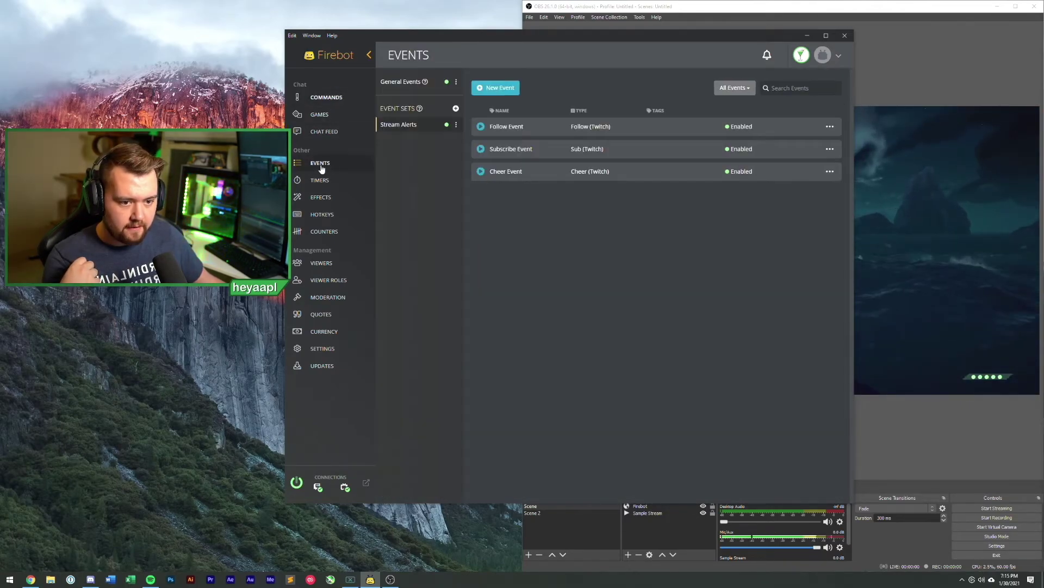
left_click(481, 128)
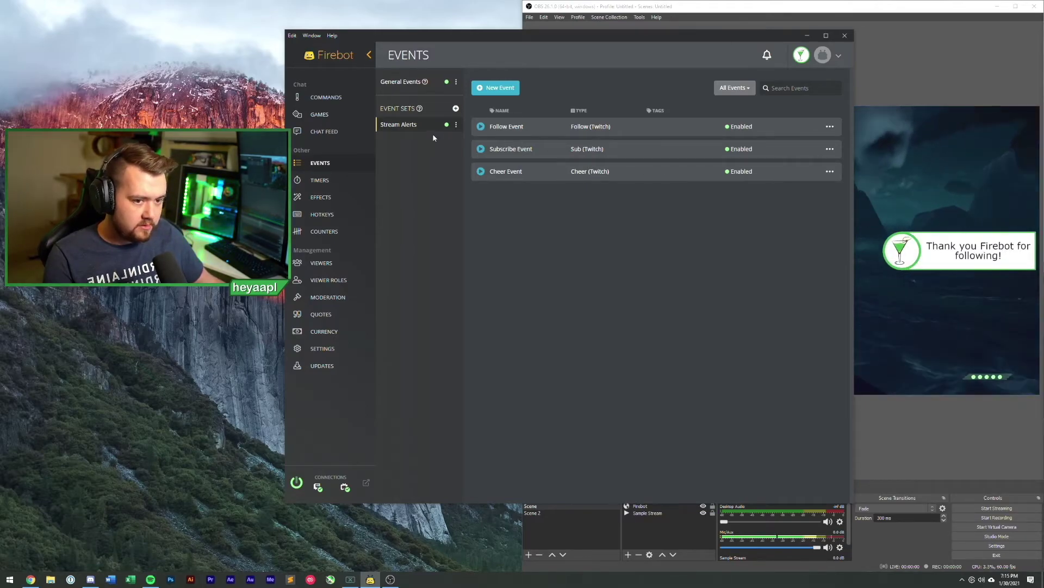
left_click(333, 134)
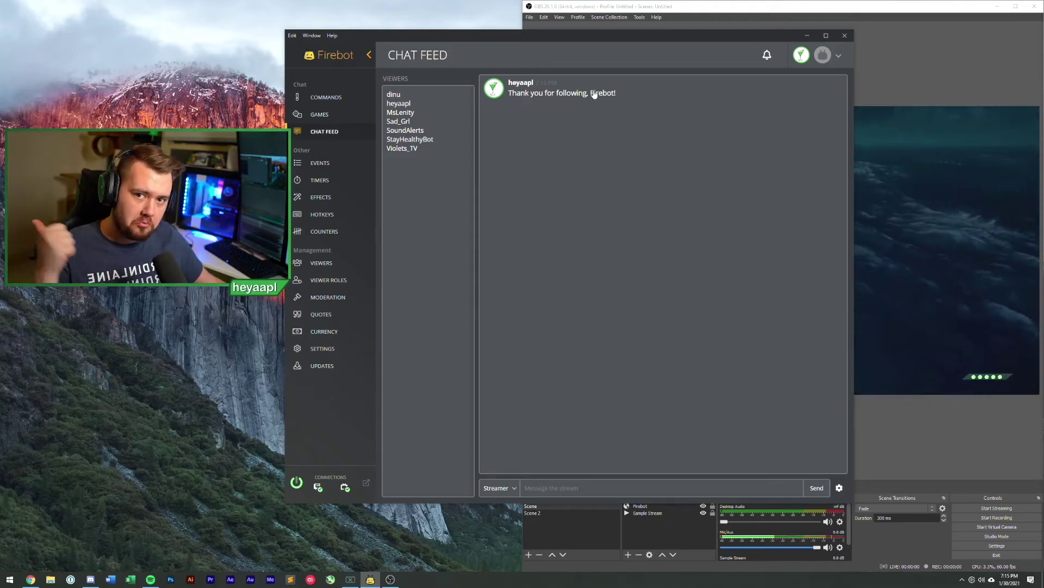
Test-run the Subscribe Event from the Stream Alerts set and check its message in the chat feed
left_click(326, 161)
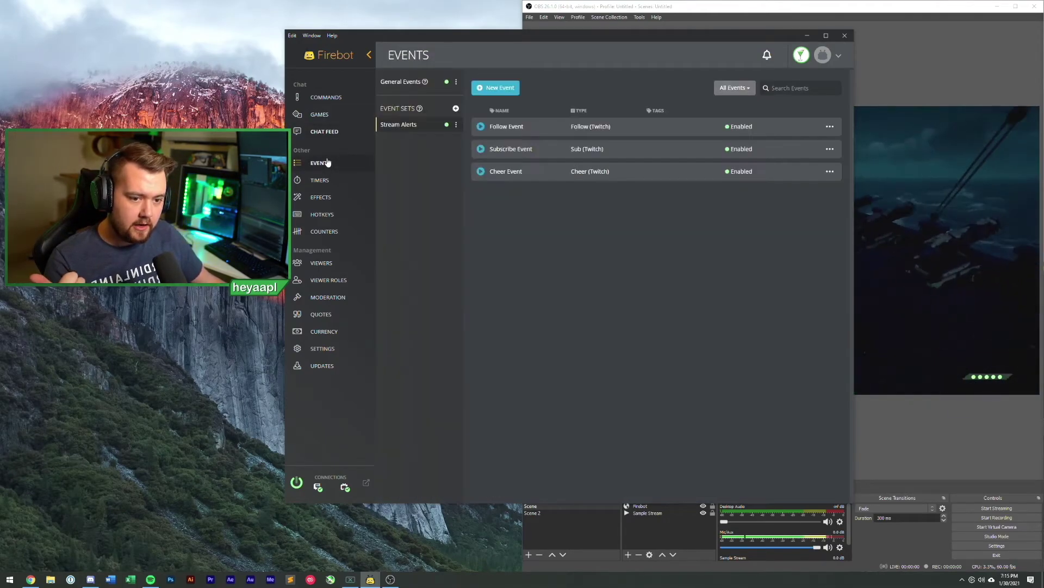
left_click(480, 149)
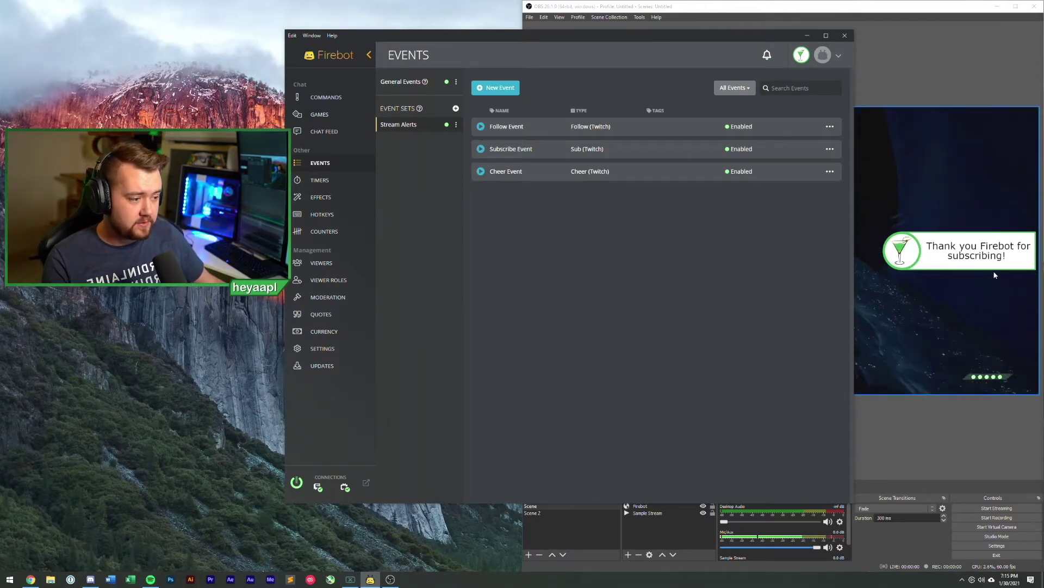
left_click(324, 134)
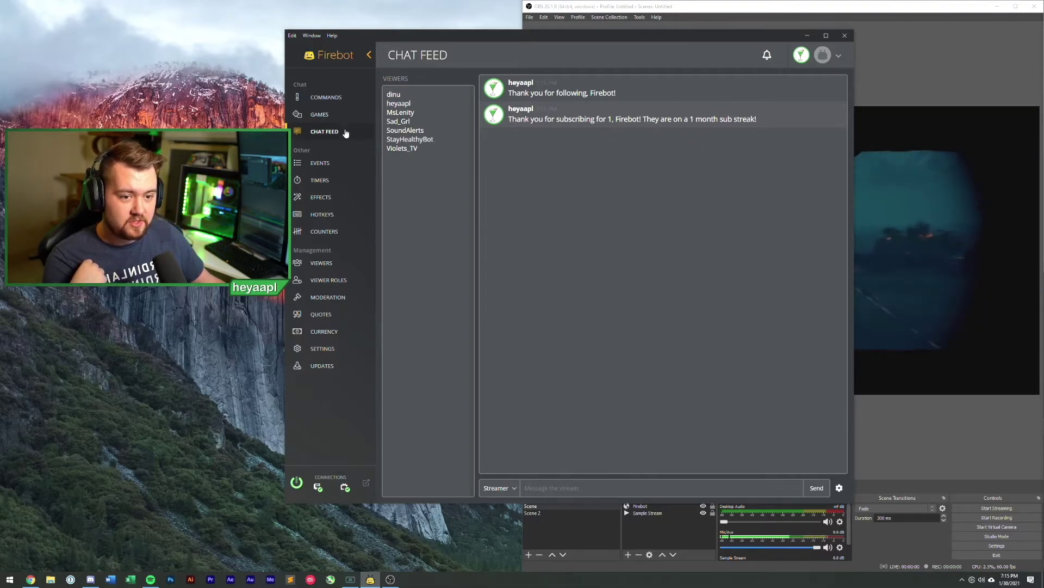
Add the word "months" after $subMonths in the Subscribe Event's Chat effect message, and save the effect and the event
left_click(330, 163)
left_click(829, 148)
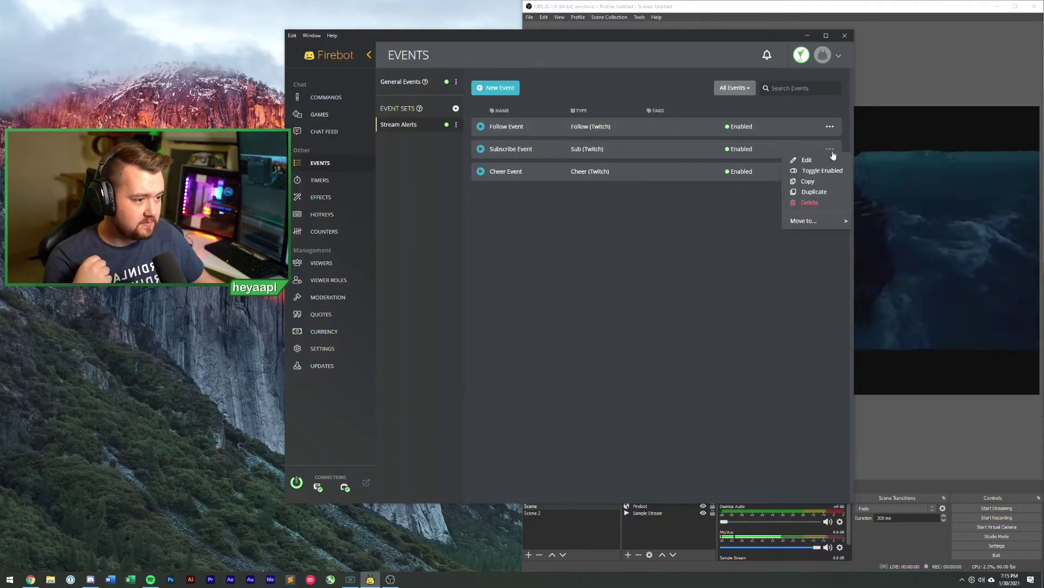
left_click(798, 159)
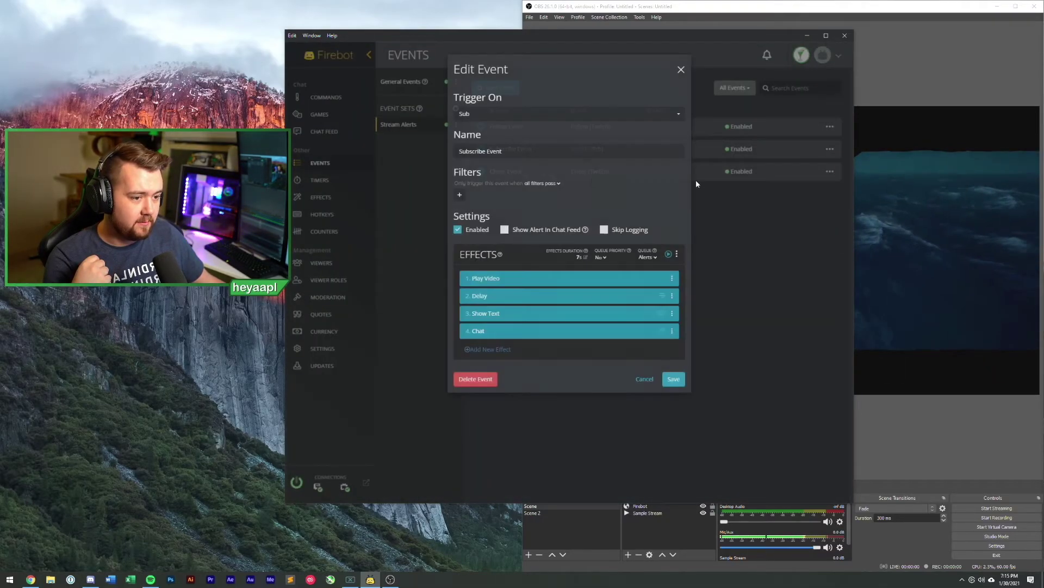
left_click(504, 315)
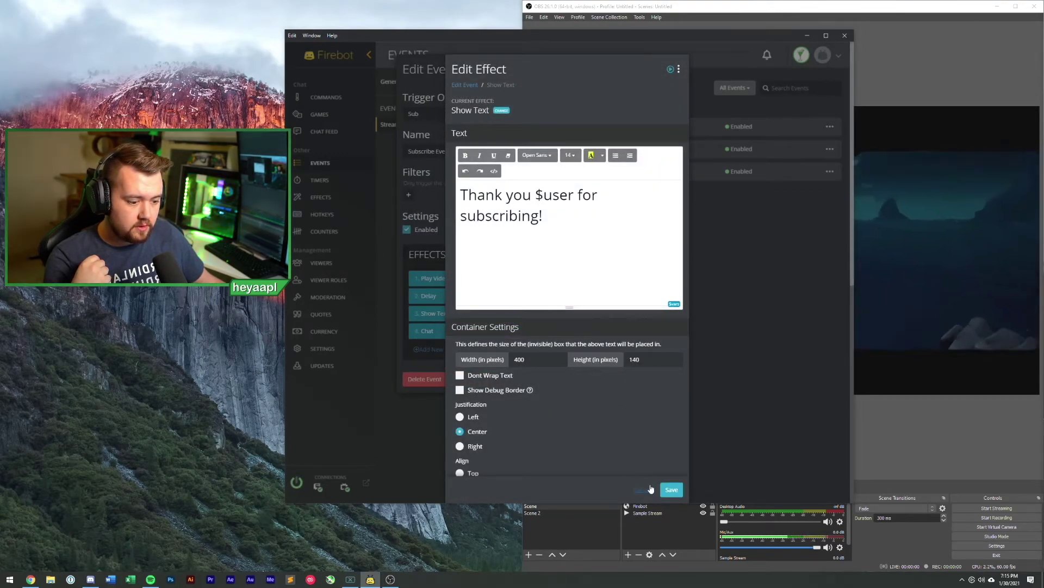
left_click(648, 489)
left_click(539, 331)
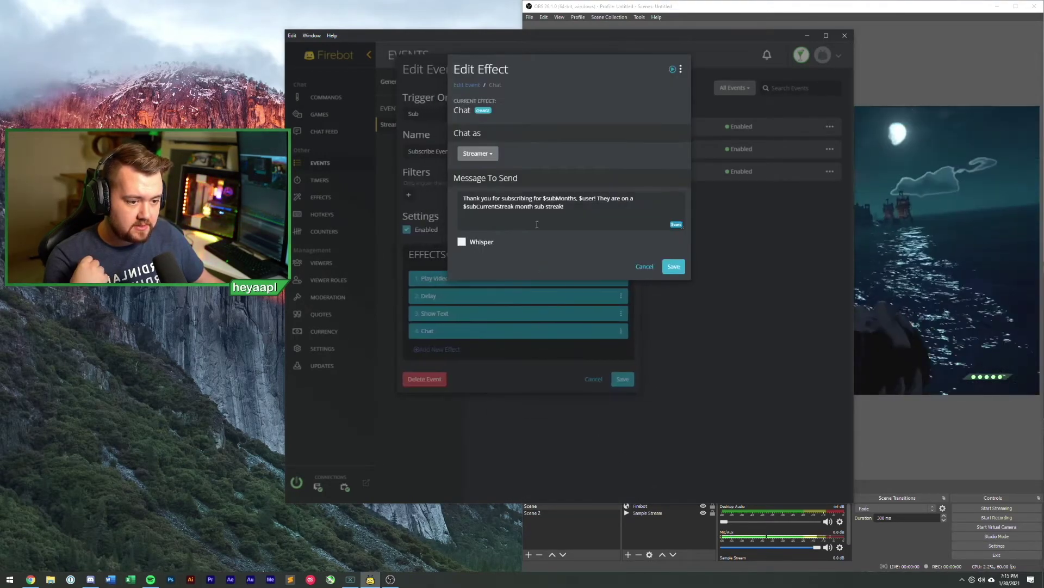
left_click(577, 199)
type("months")
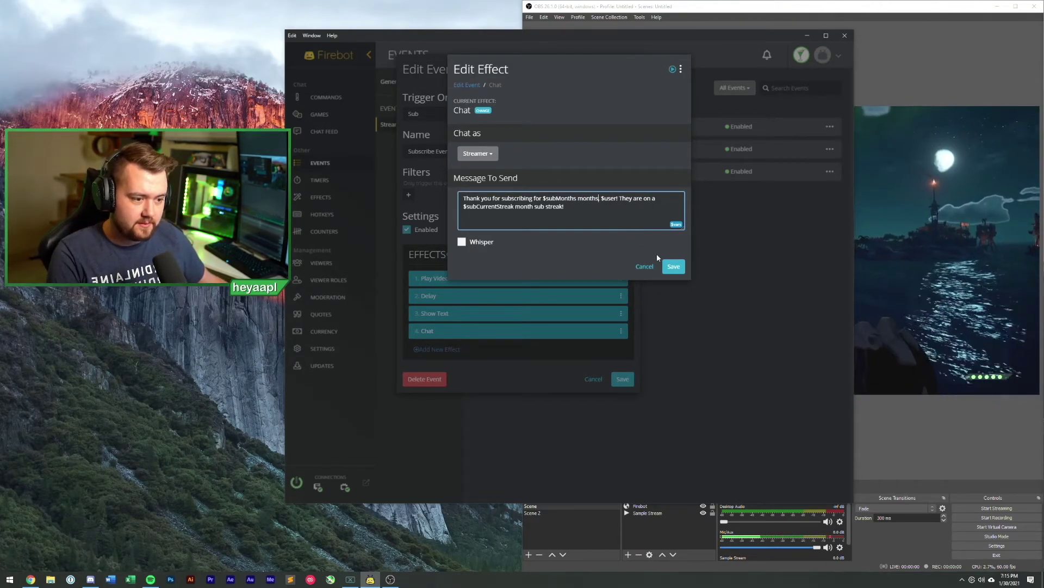
left_click(672, 266)
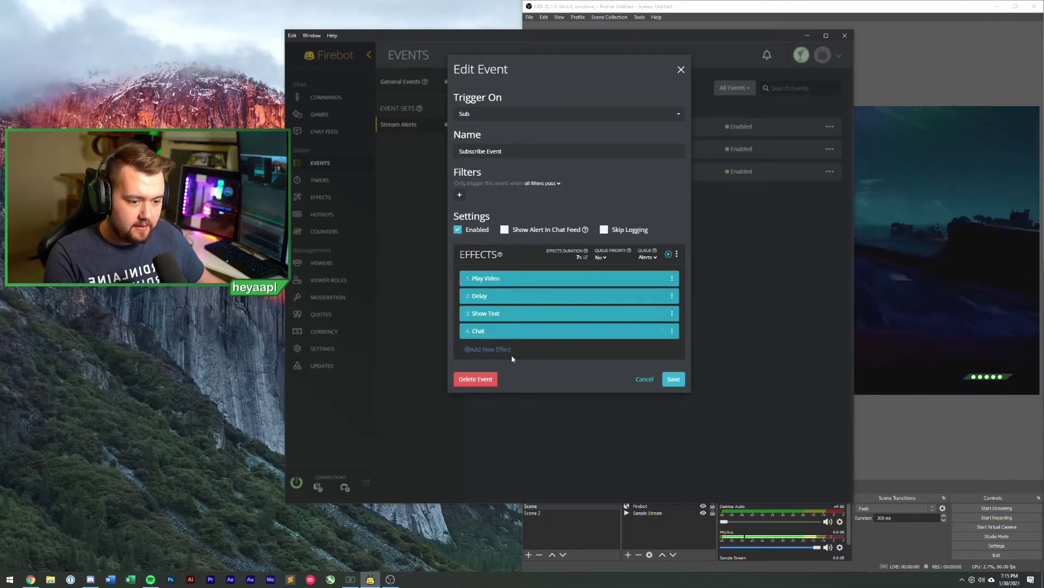
left_click(673, 379)
Test-run the Subscribe Event again to check its corrected message in the chat feed, and test-run the Cheer Event
left_click(333, 132)
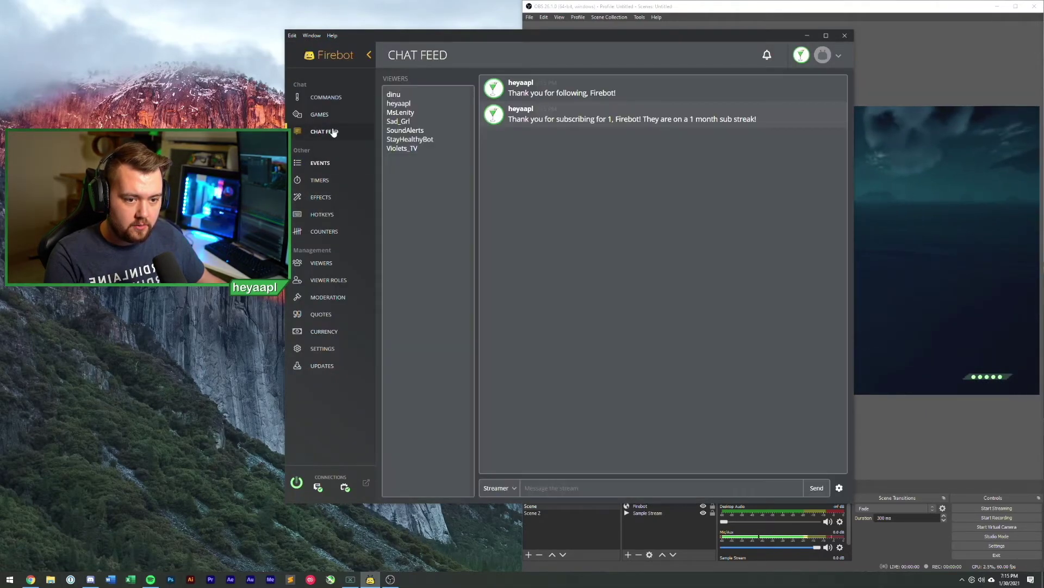
left_click(324, 231)
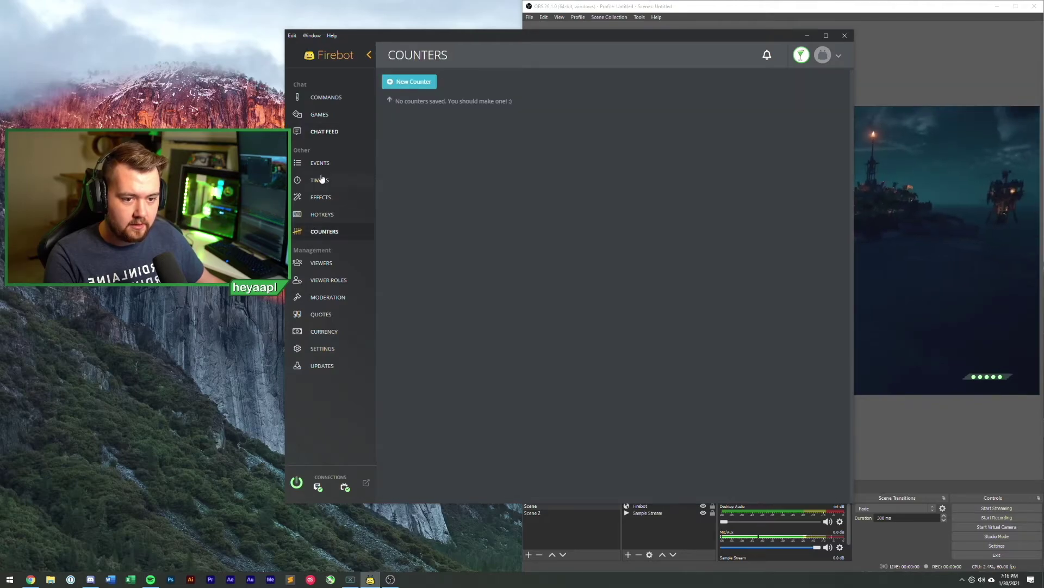
left_click(320, 163)
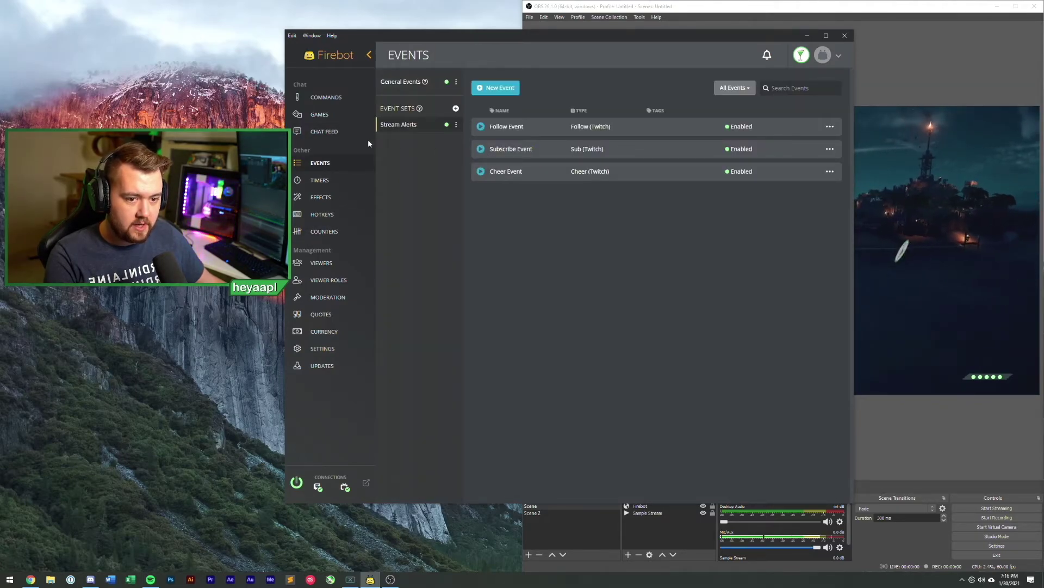
left_click(346, 133)
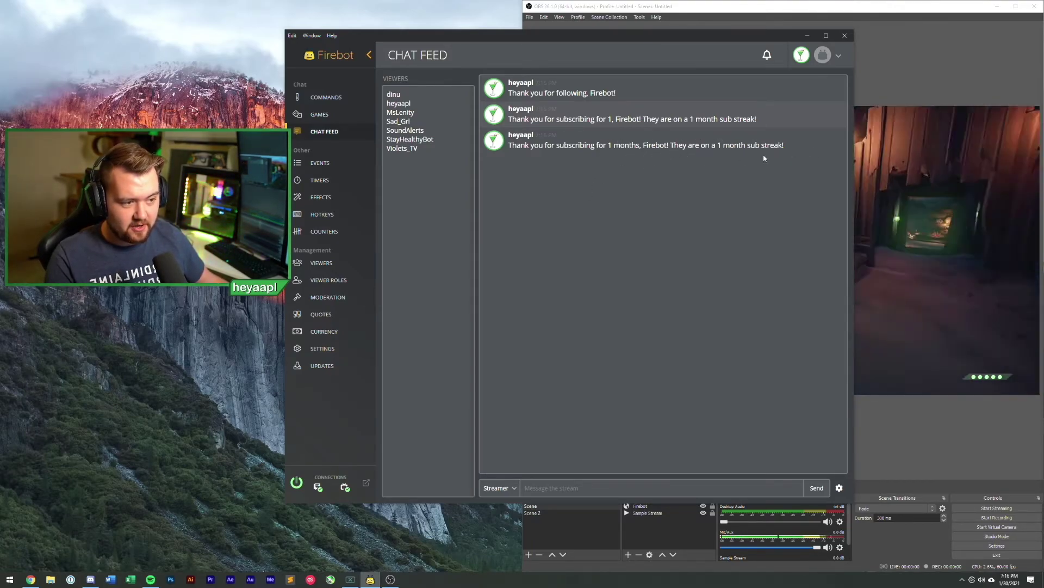
left_click(322, 163)
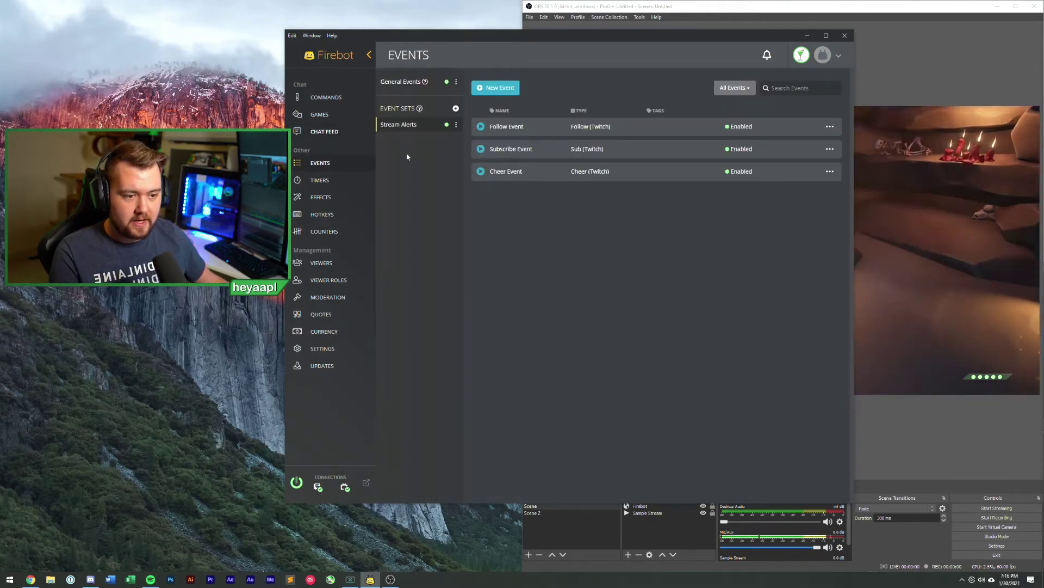
left_click(484, 171)
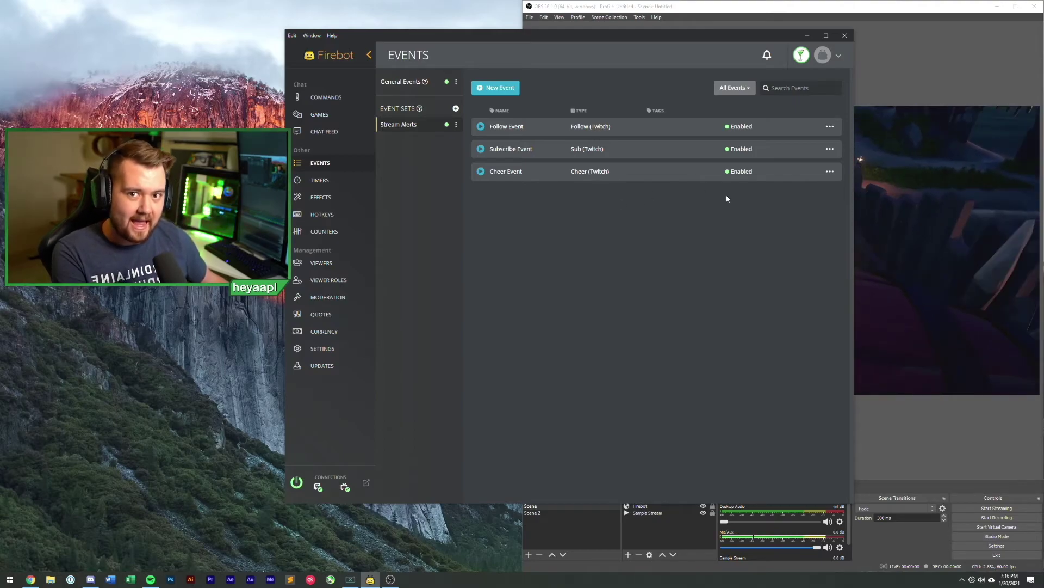
Open the Follow Event for editing and select Play Sound as the type of a new effect
left_click(830, 127)
left_click(804, 134)
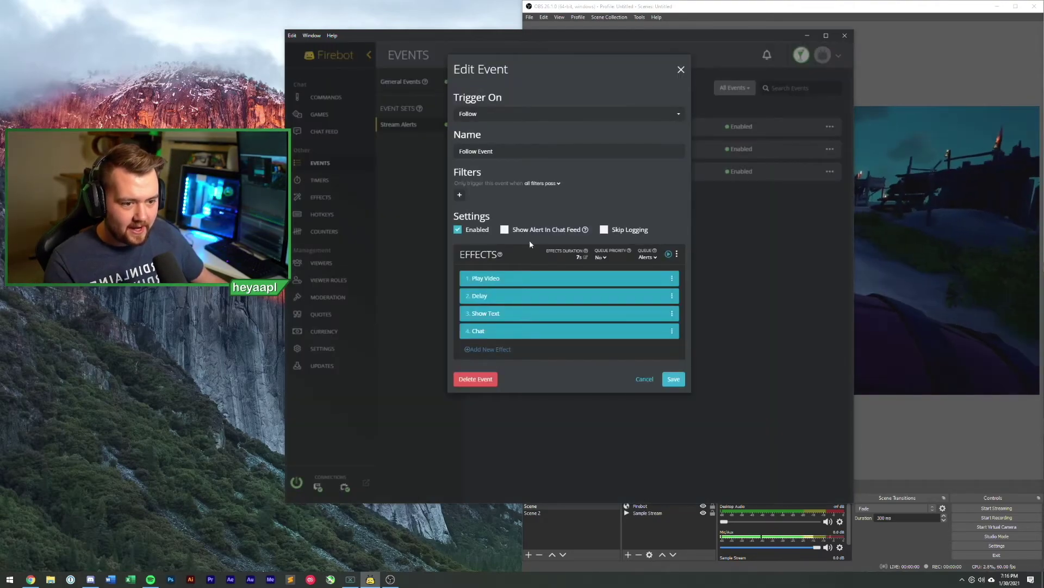
left_click(489, 350)
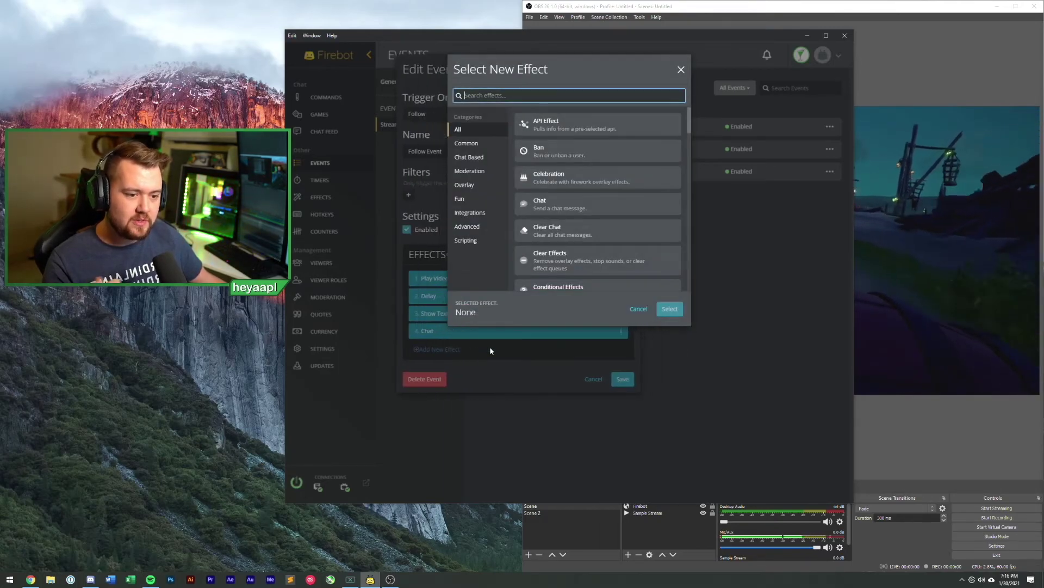
type("sound")
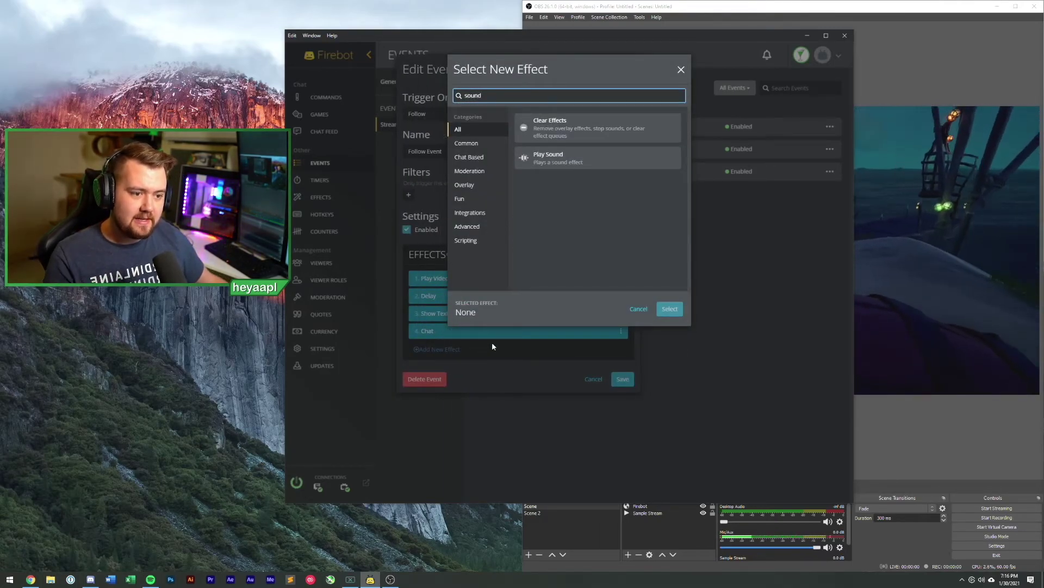
left_click(560, 163)
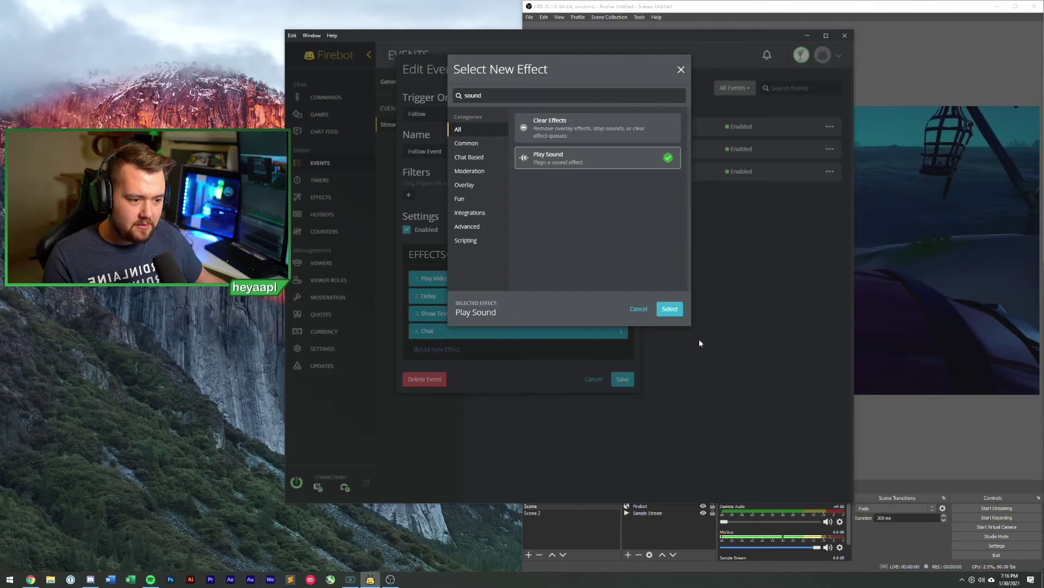
left_click(670, 308)
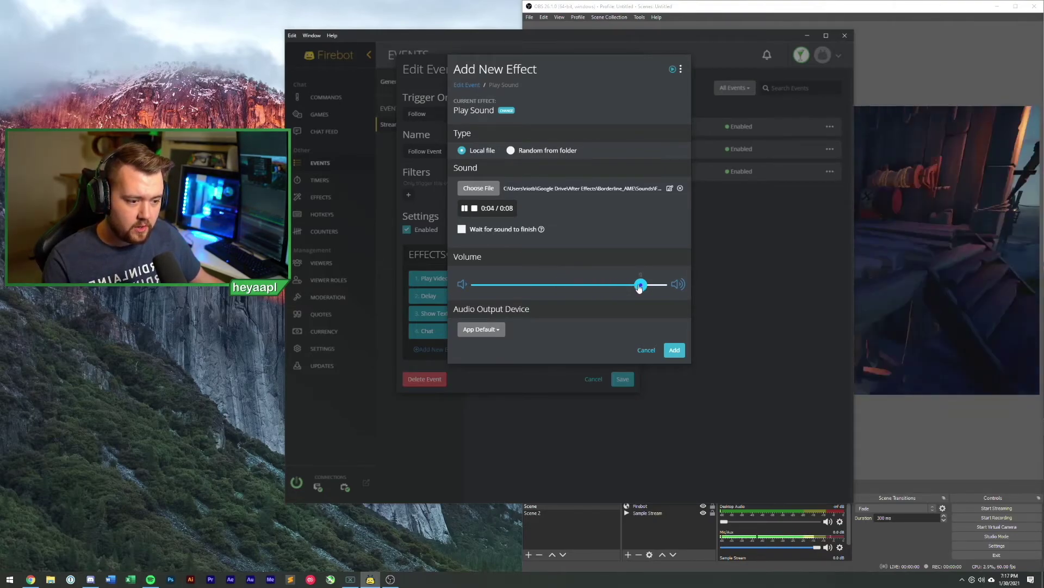
Use a local file from the Borderline_AME sounds folder for the Play Sound effect, preview it and add the effect
left_click(475, 210)
left_click(467, 209)
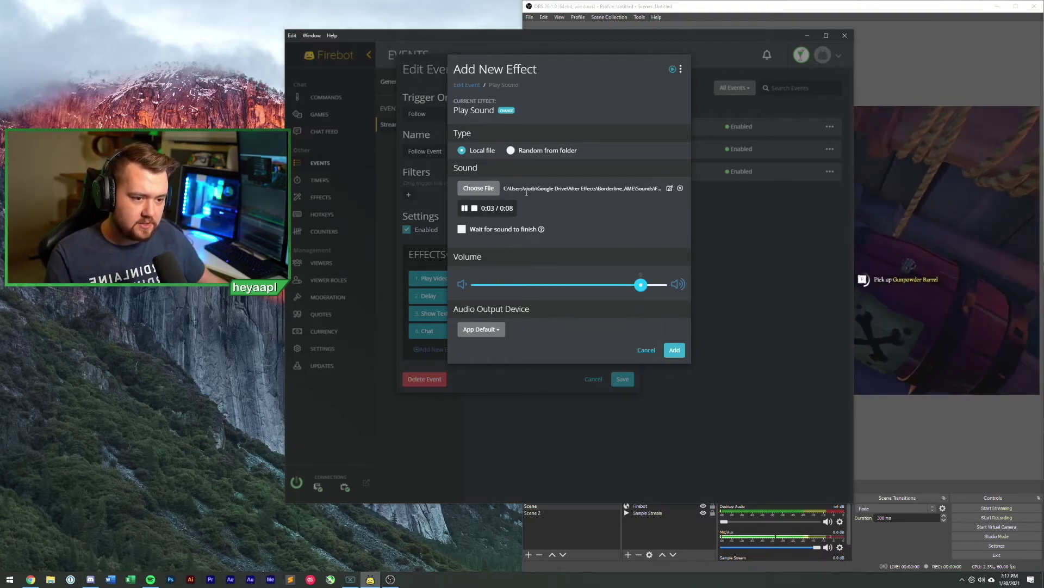
left_click(675, 350)
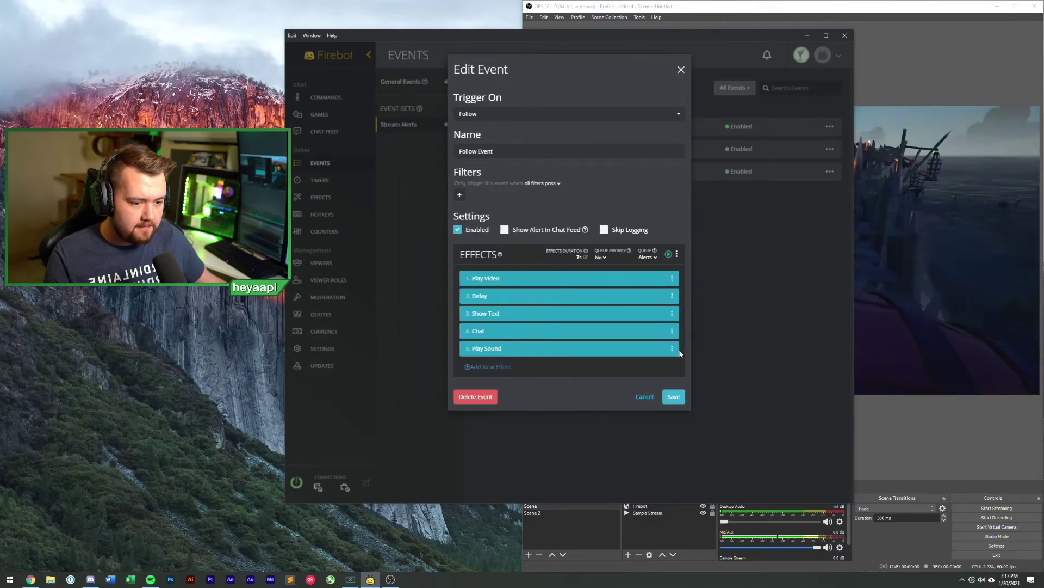
Move the Play Sound effect directly below Play Video in the Follow Event, test-running the effects before and after the move
left_click(671, 256)
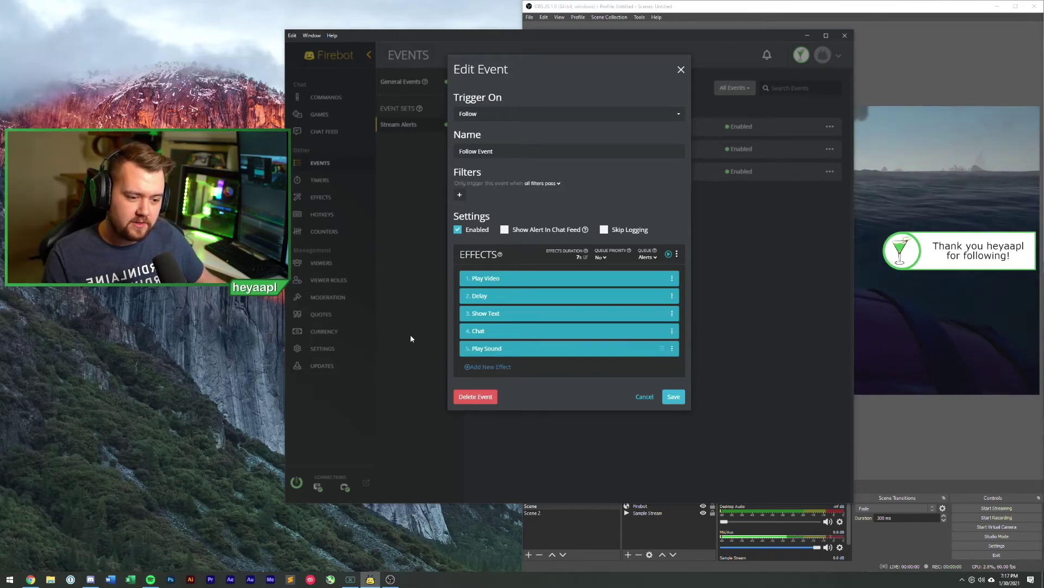
left_click_drag(658, 347, 523, 295)
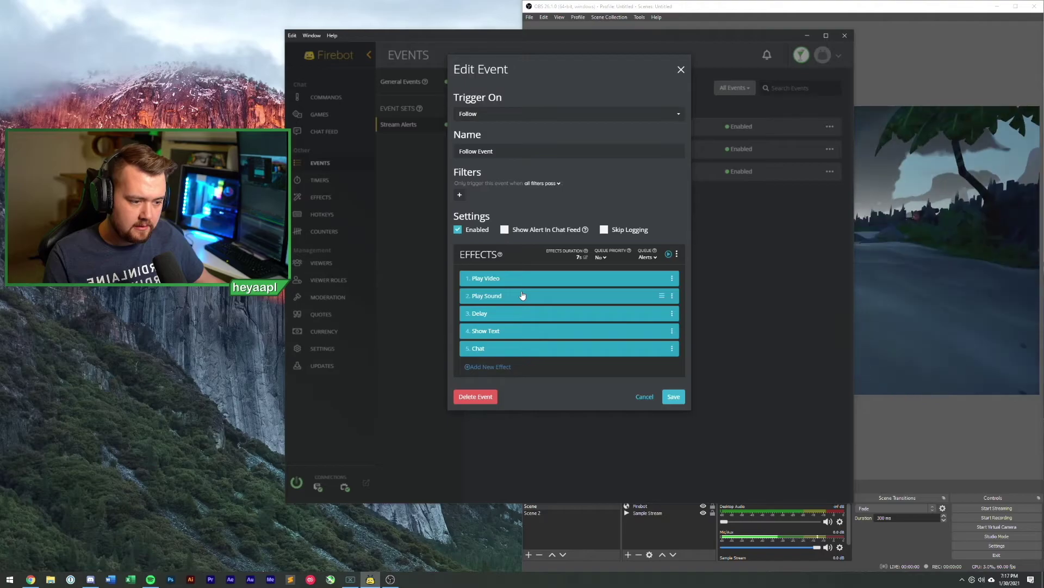
left_click(668, 257)
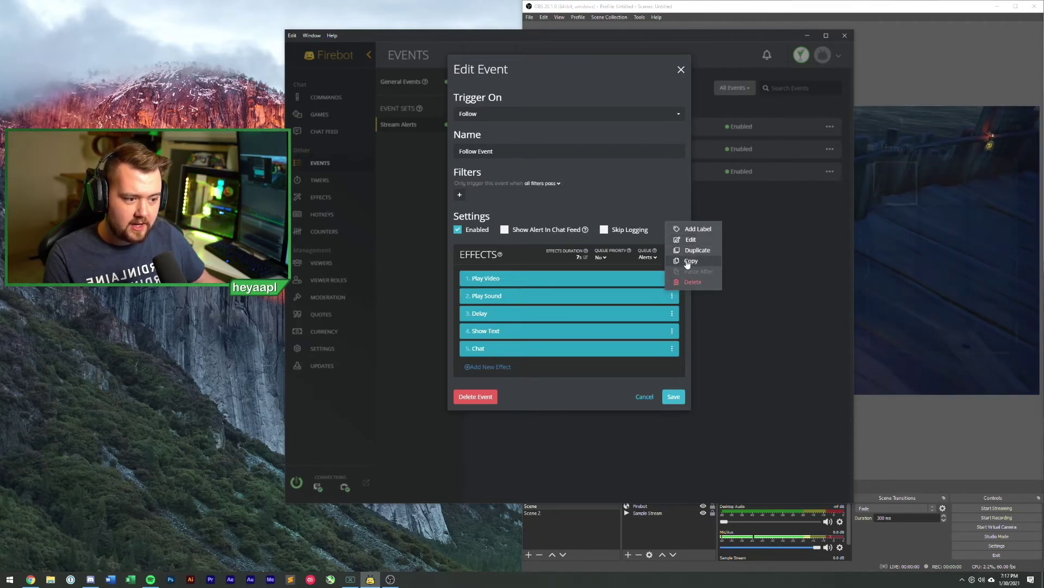
Copy the Follow Event's Play Sound effect, save that event, and paste the effect after Play Video in the Subscribe Event
left_click(673, 397)
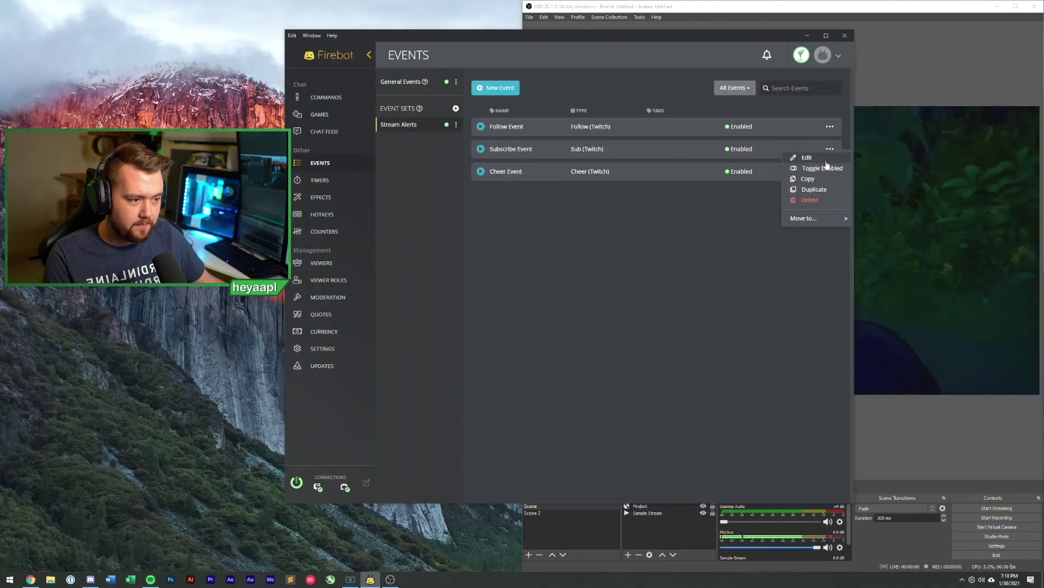
left_click(807, 157)
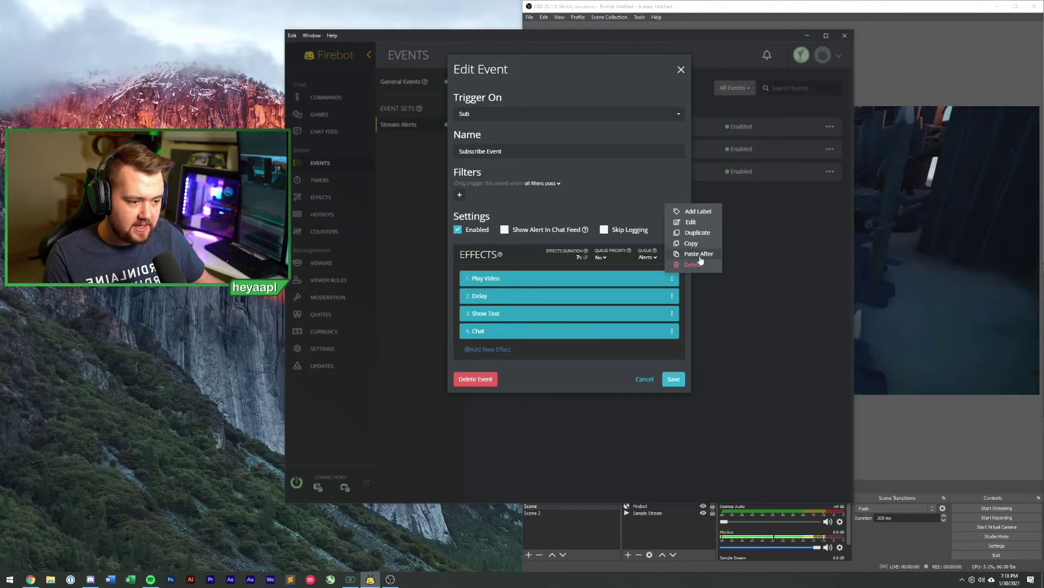
left_click(695, 254)
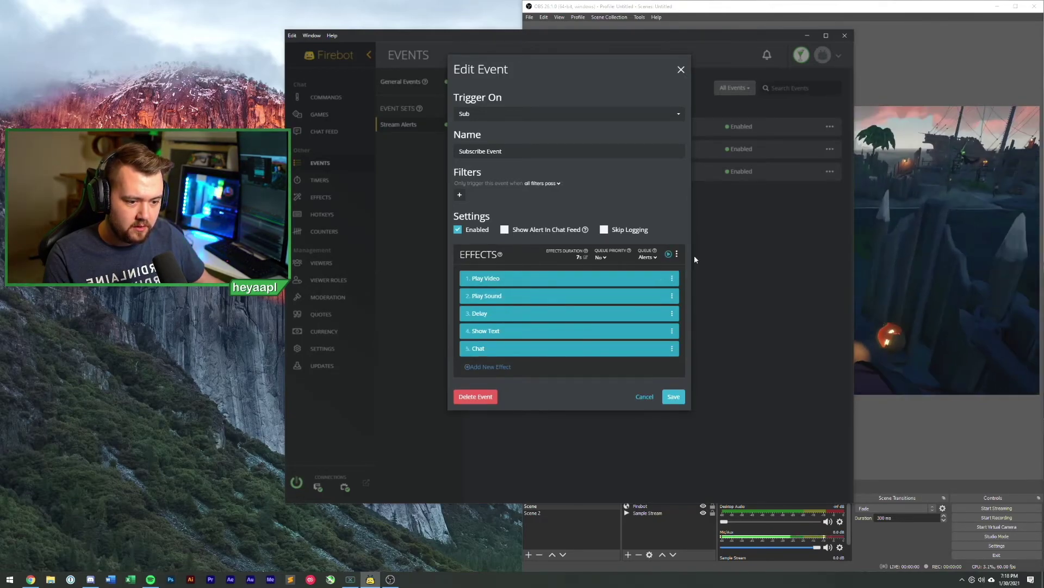
Change the Subscribe Event's Play Sound file to Sub from the Borderline_AME Sounds folder, test-run the effects and save the event
left_click(512, 303)
left_click(494, 196)
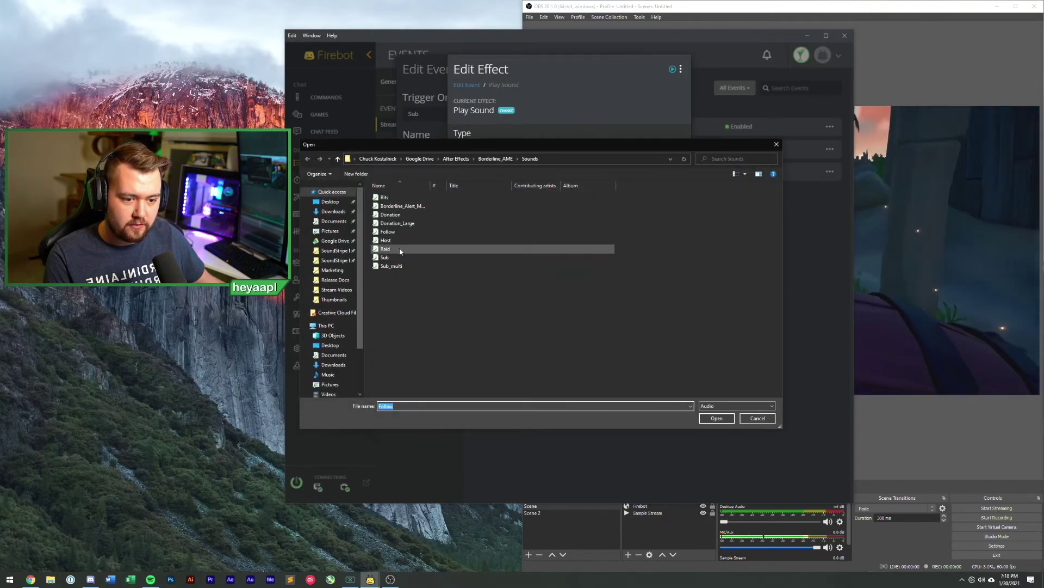
double_click(384, 257)
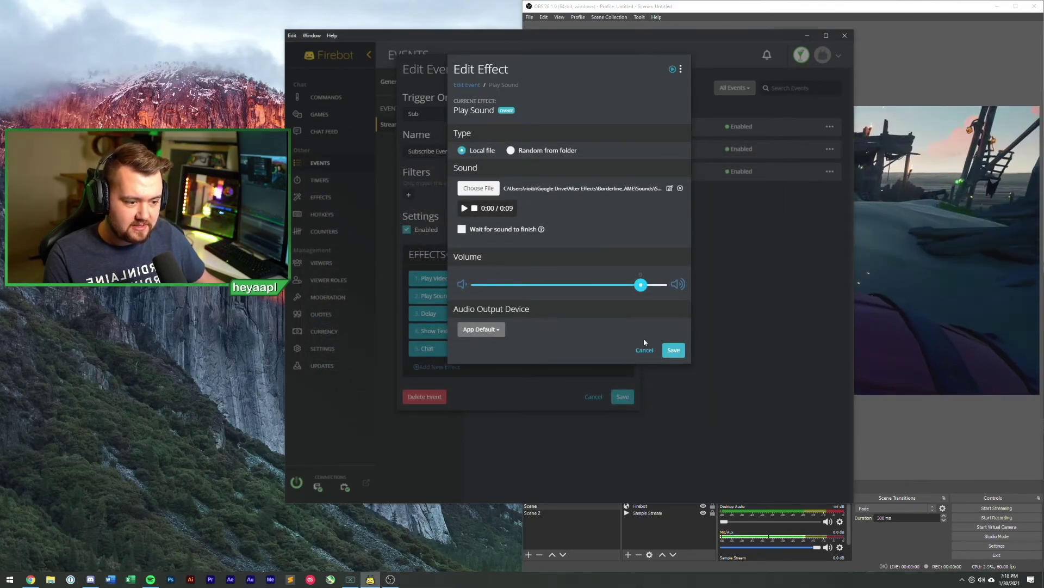
left_click(674, 351)
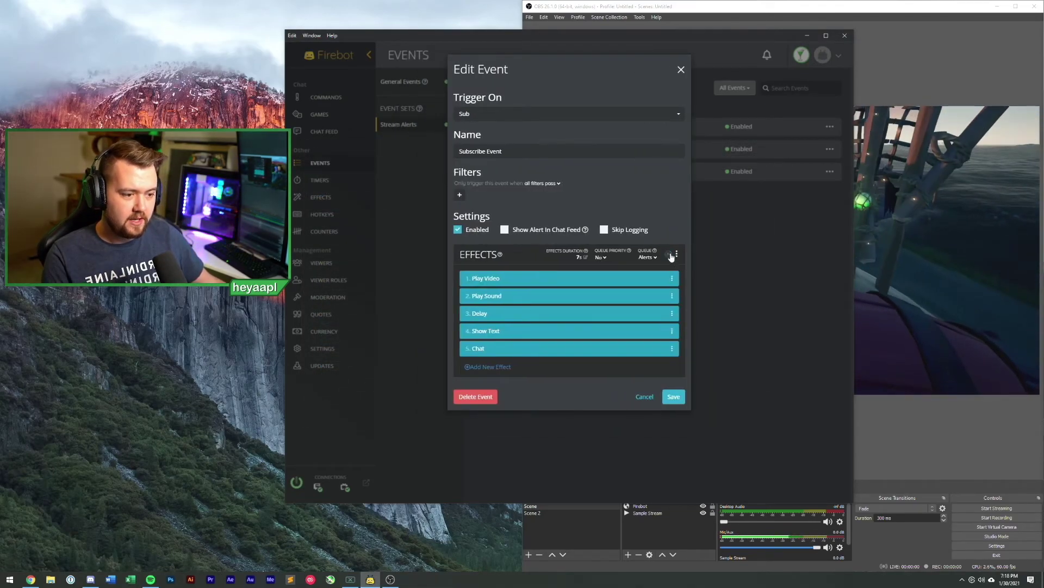
left_click(669, 258)
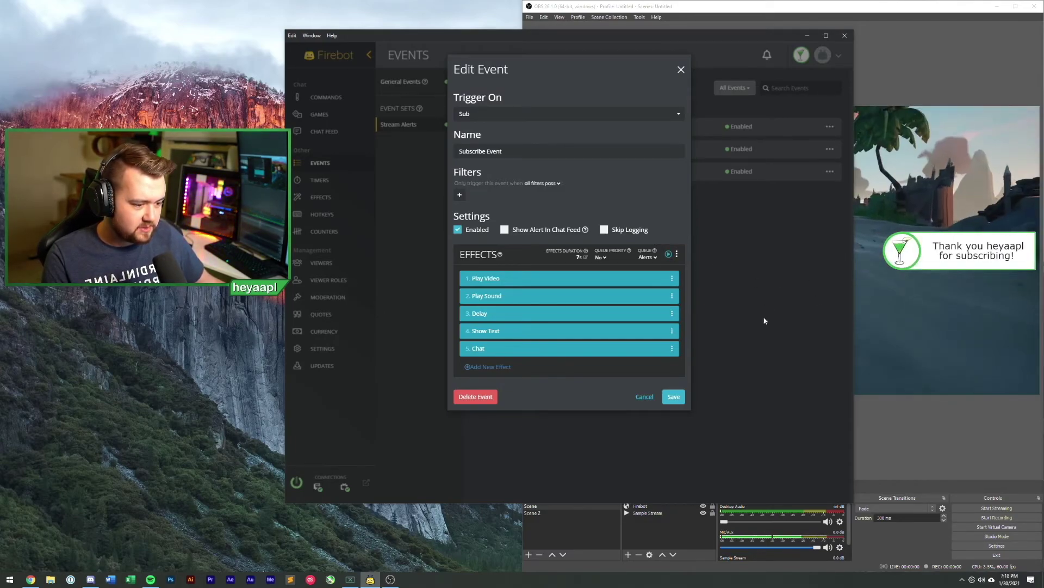
left_click(673, 396)
Open the Cheer Event for editing and paste the copied Play Sound effect directly after Play Video
left_click(830, 172)
left_click(805, 182)
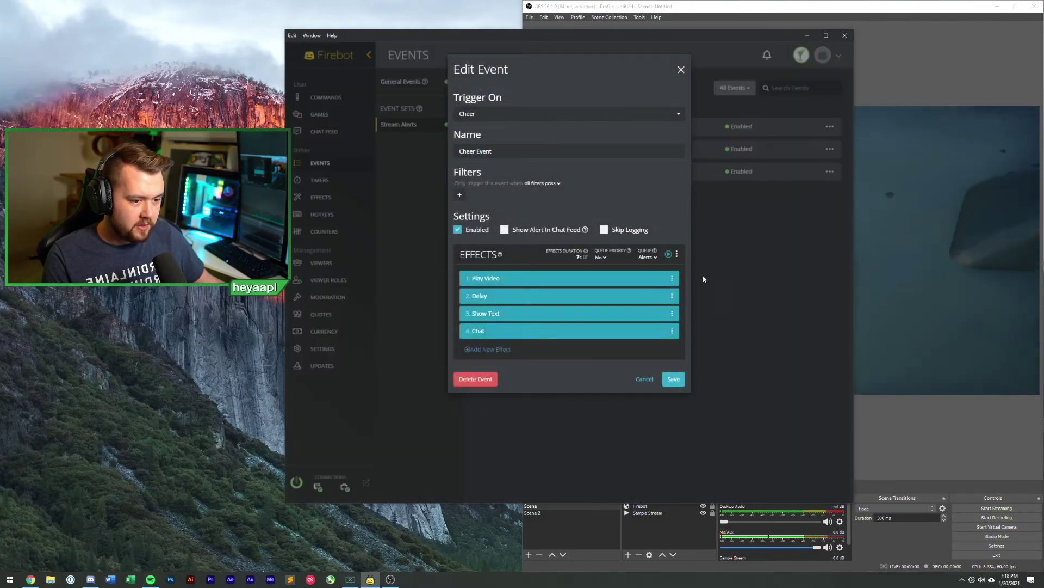
left_click(702, 253)
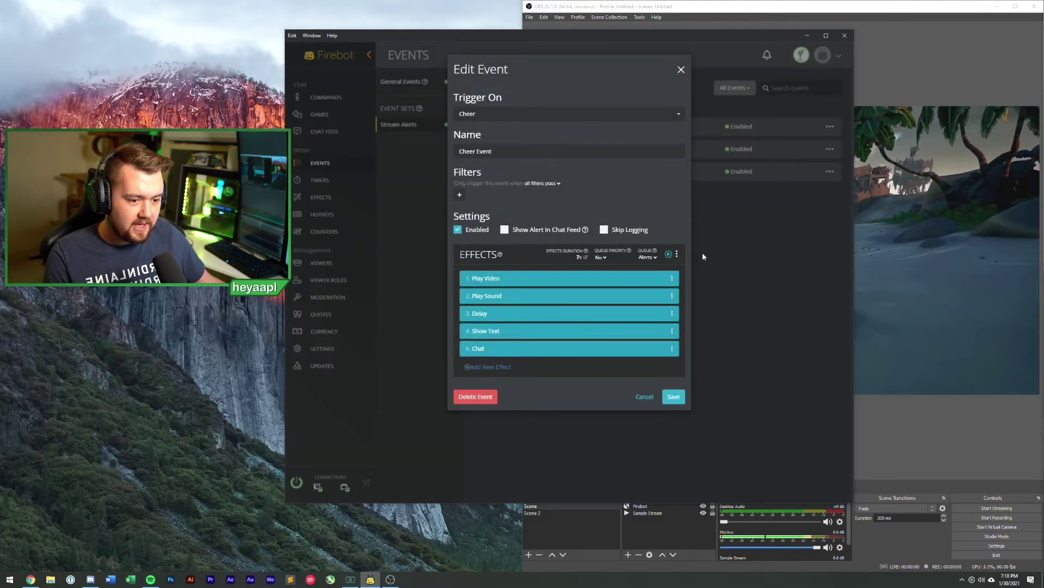
Change the Cheer Event's Play Sound file to Bits, save the effect and test-run the event's effects
left_click(589, 298)
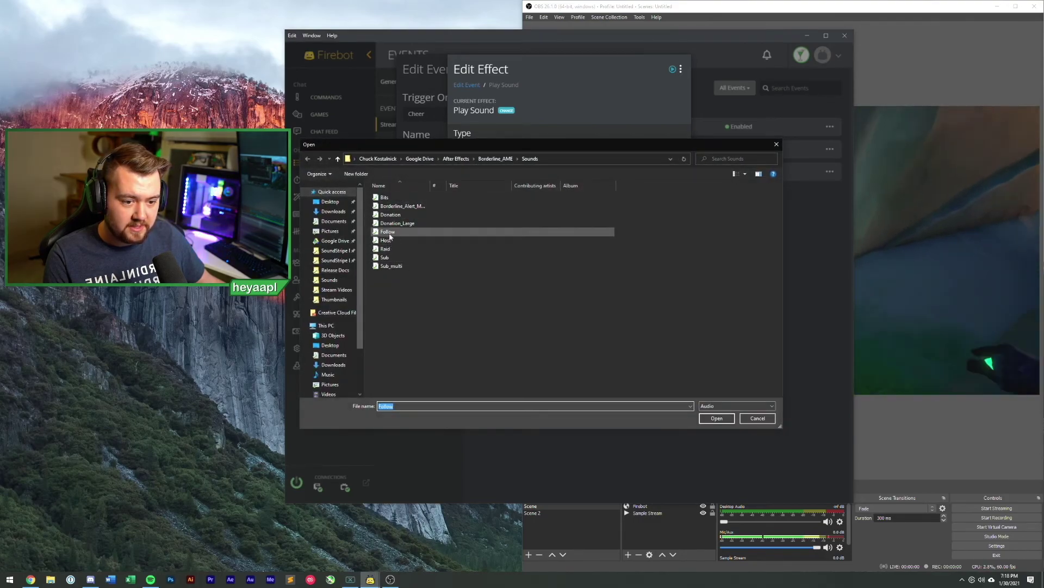
double_click(397, 199)
left_click(673, 349)
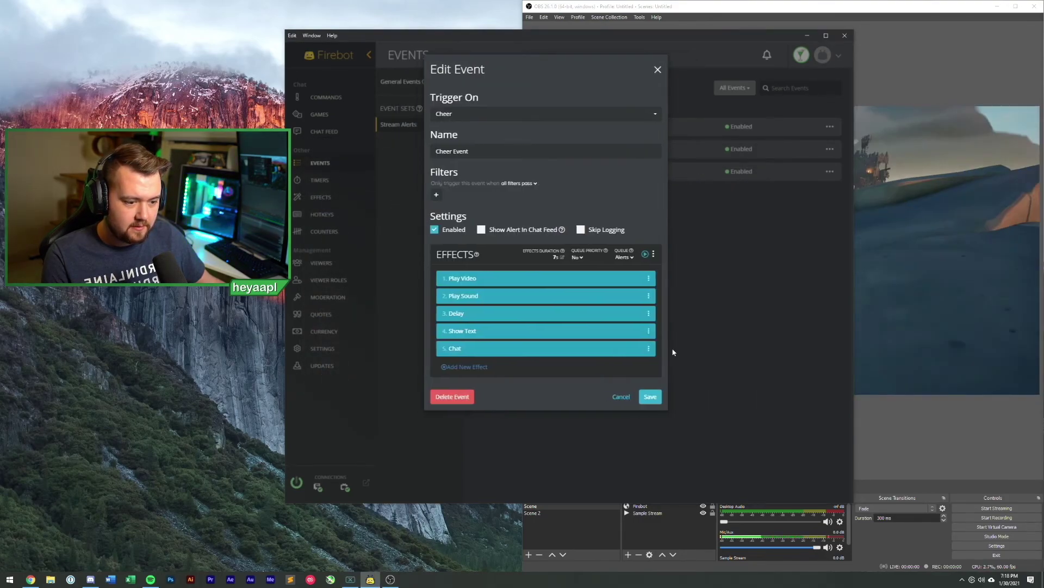
left_click(669, 255)
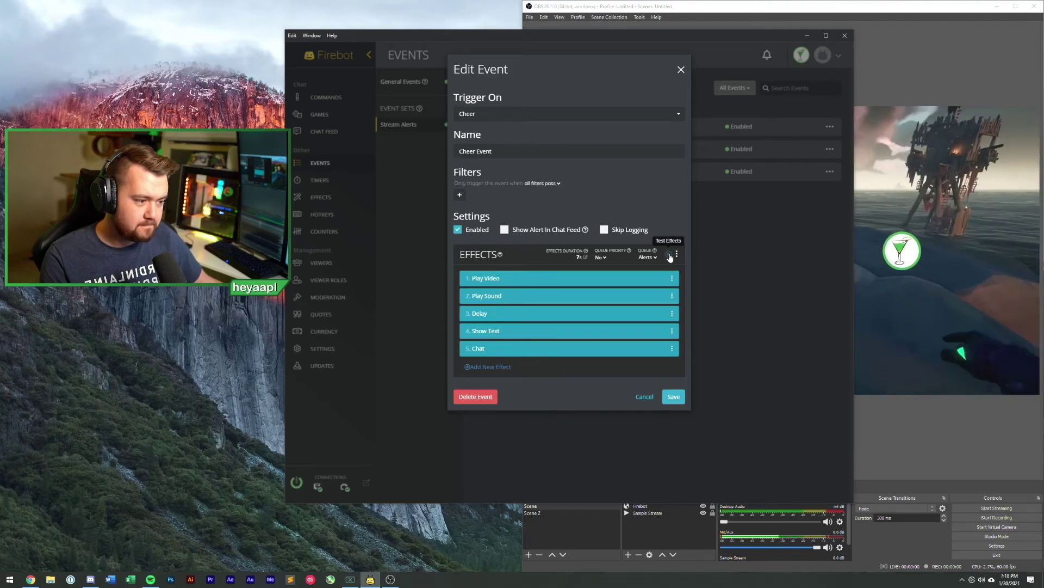